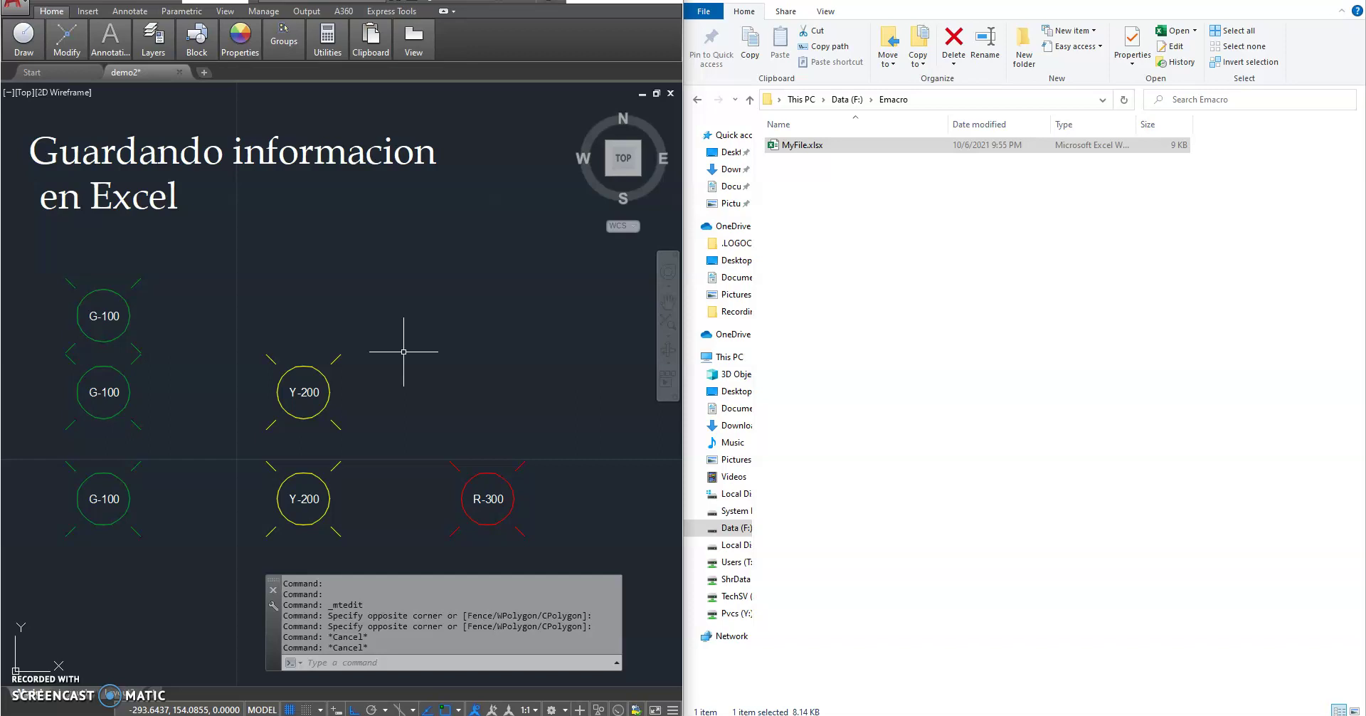
# - Pan the drawing, window-select the lamp circles, then cancel the selection
pyautogui.moveTo(387, 326); pyautogui.dragTo(397, 331, button='middle')
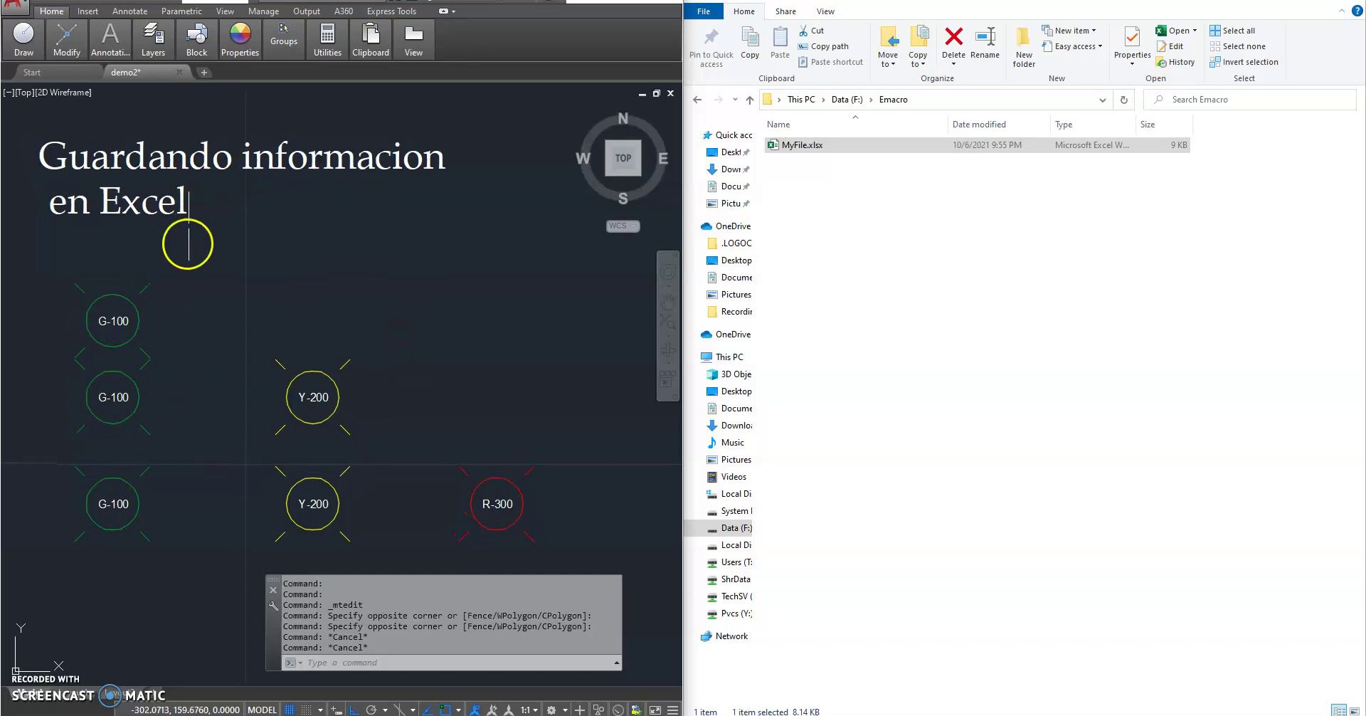
pyautogui.click(555, 547)
pyautogui.click(43, 246)
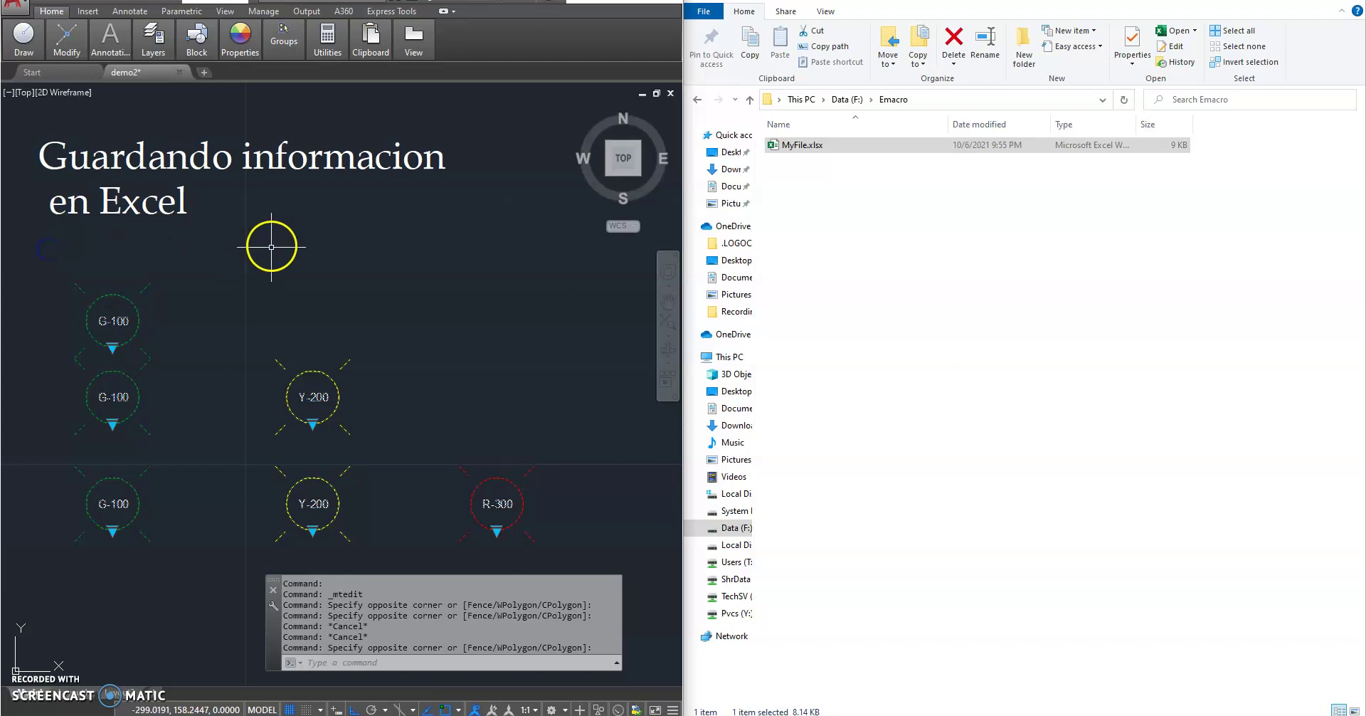
pyautogui.press('Escape')
# - Select MyFile.xlsx in the Emacro folder, then return to the drawing and open the VBA editor with Alt+F11
pyautogui.click(984, 238)
pyautogui.click(810, 147)
pyautogui.click(457, 334)
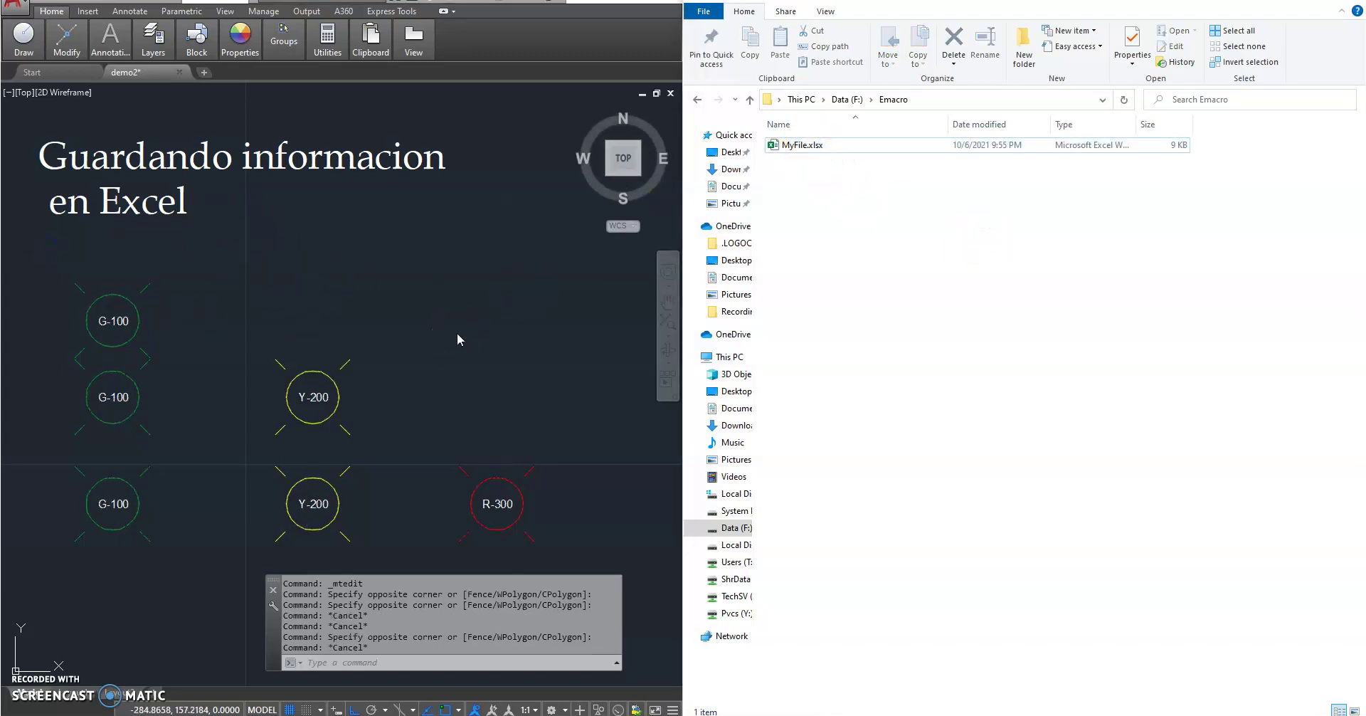
pyautogui.press('Escape')
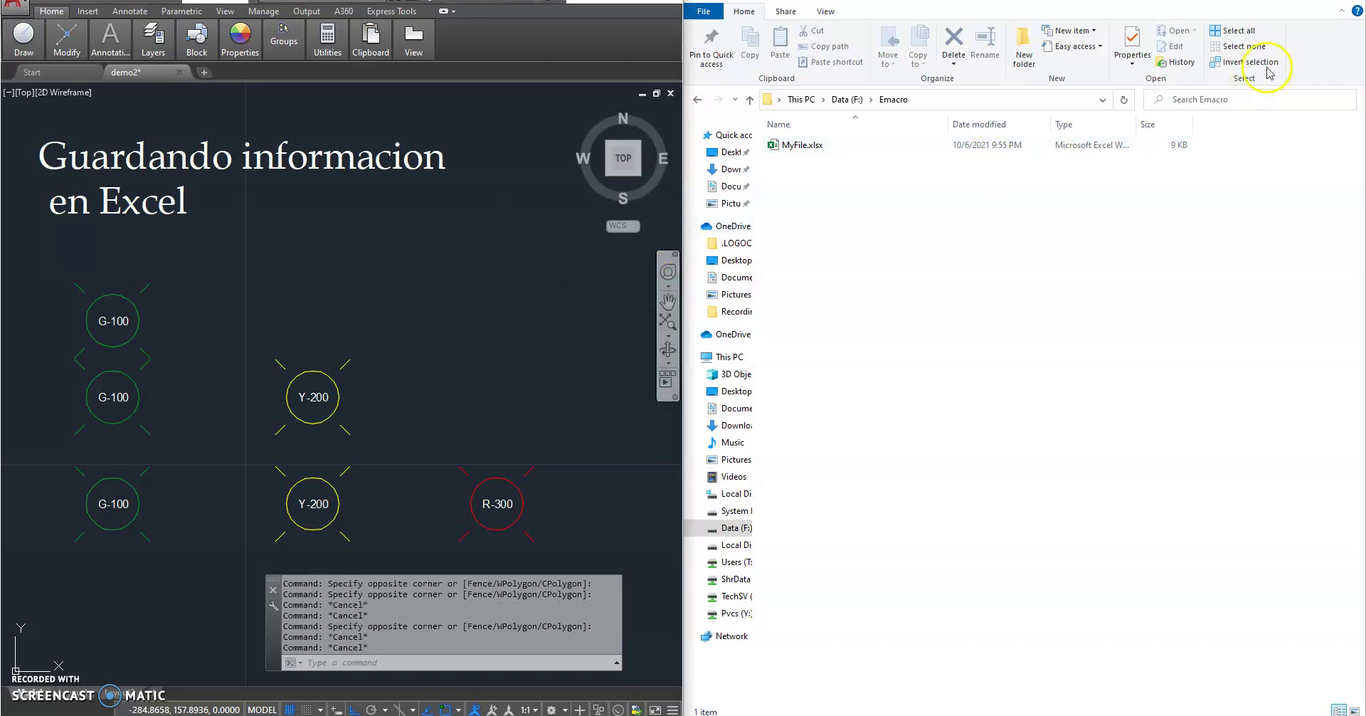
pyautogui.hotkey('alt', 'F11')
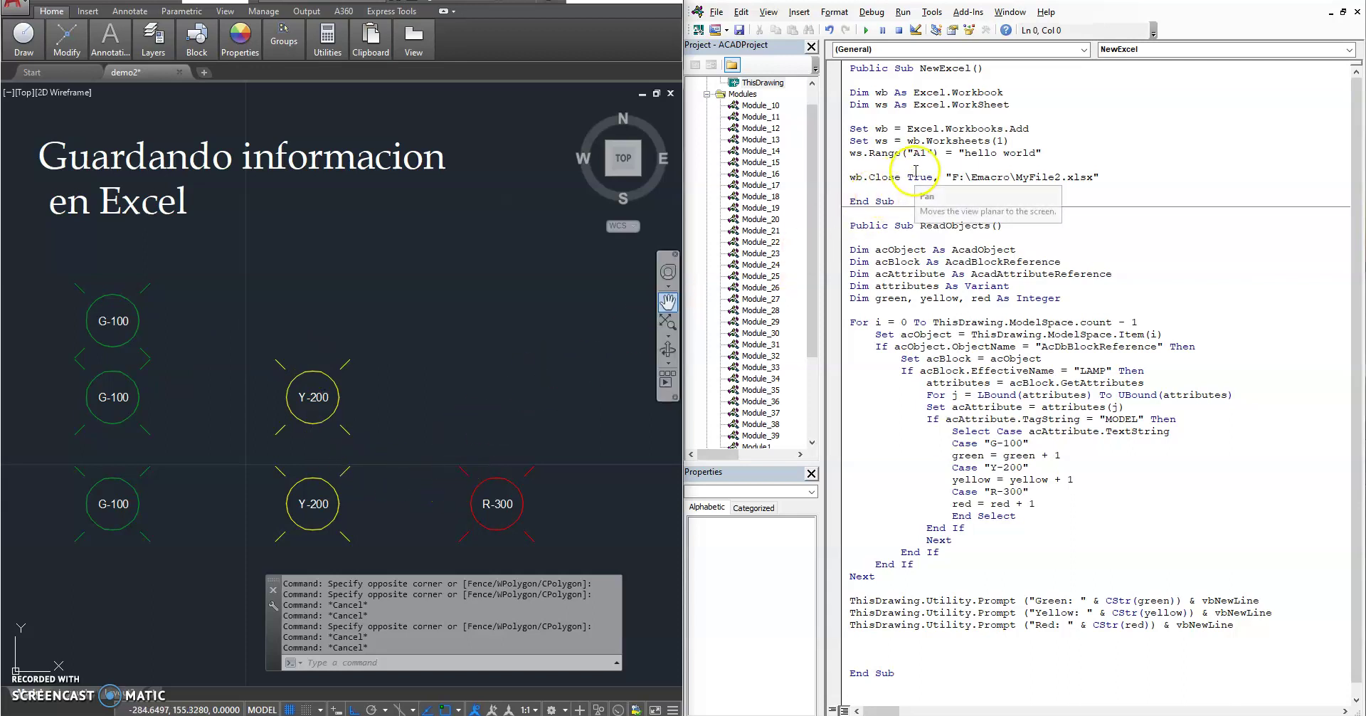
# - Highlight the NewExcel sub's workbook and worksheet declarations and its Set wb new-workbook line
pyautogui.click(954, 146)
pyautogui.moveTo(933, 202); pyautogui.dragTo(853, 71)
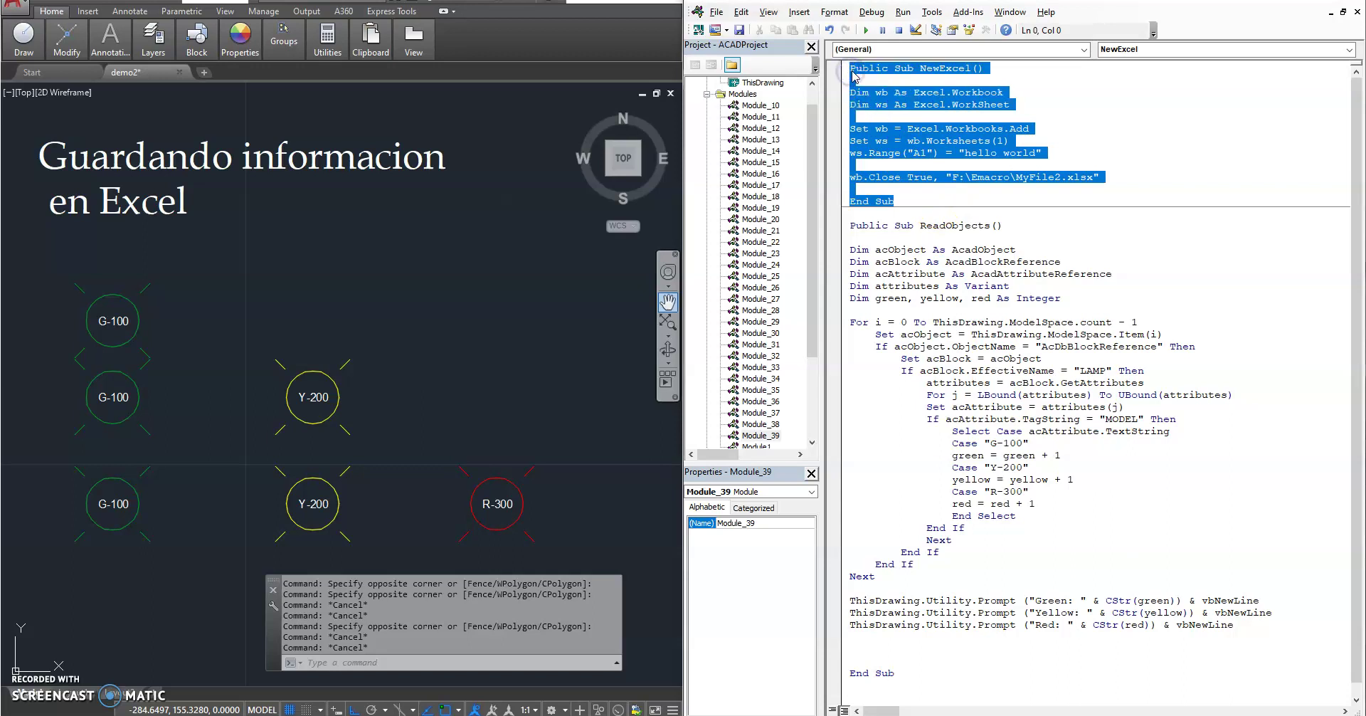
pyautogui.click(975, 133)
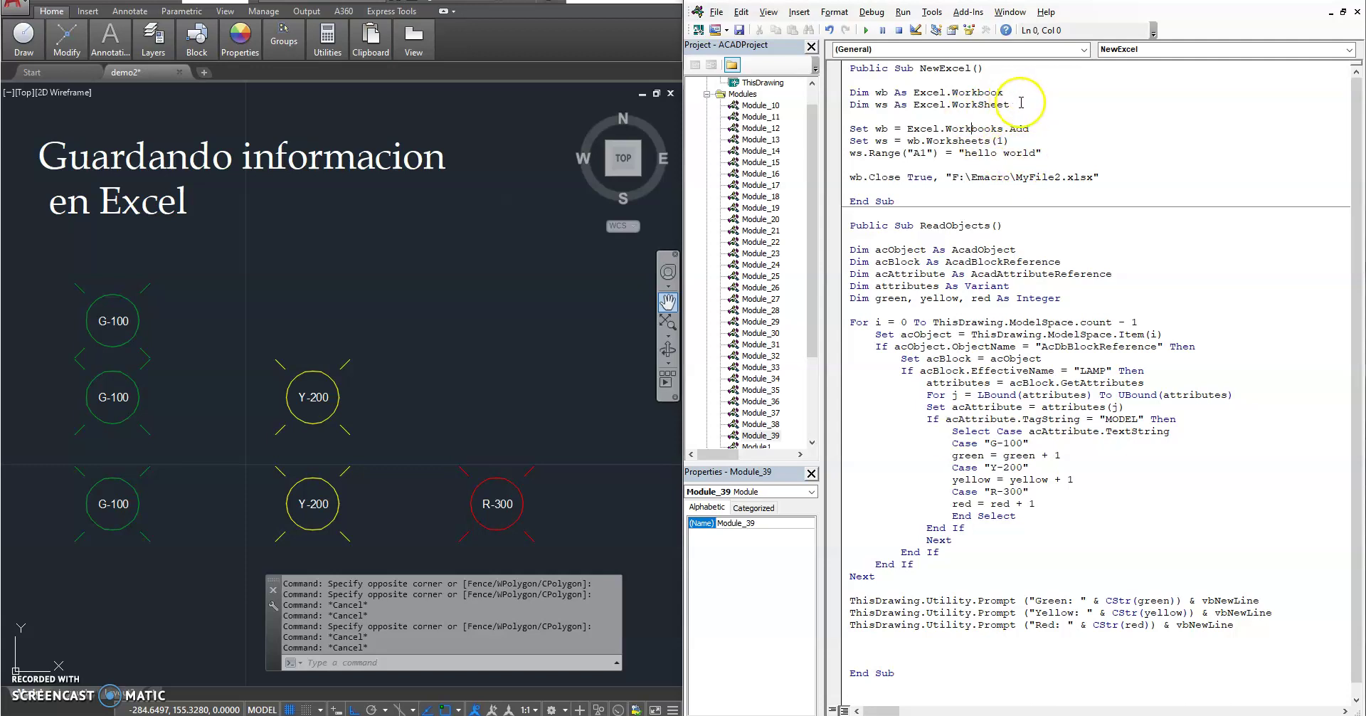
pyautogui.moveTo(1020, 94); pyautogui.dragTo(891, 93)
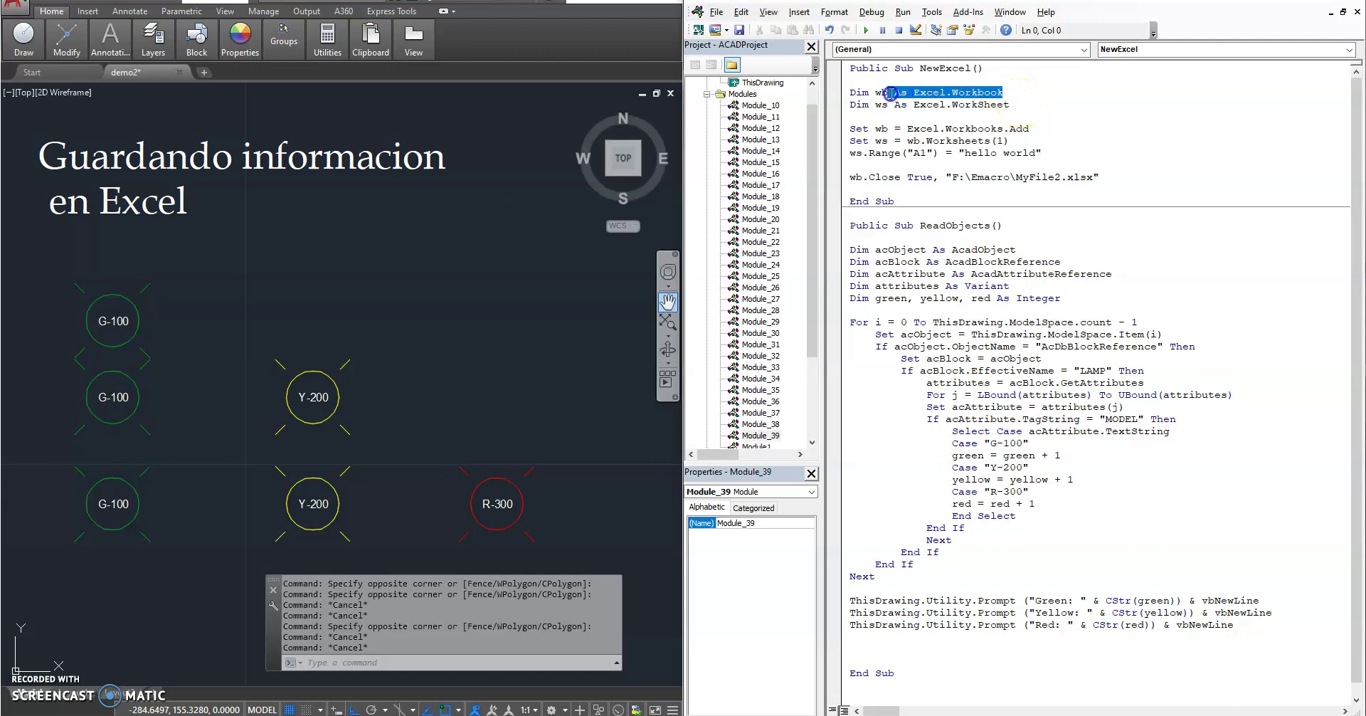
pyautogui.moveTo(1011, 105); pyautogui.dragTo(859, 105)
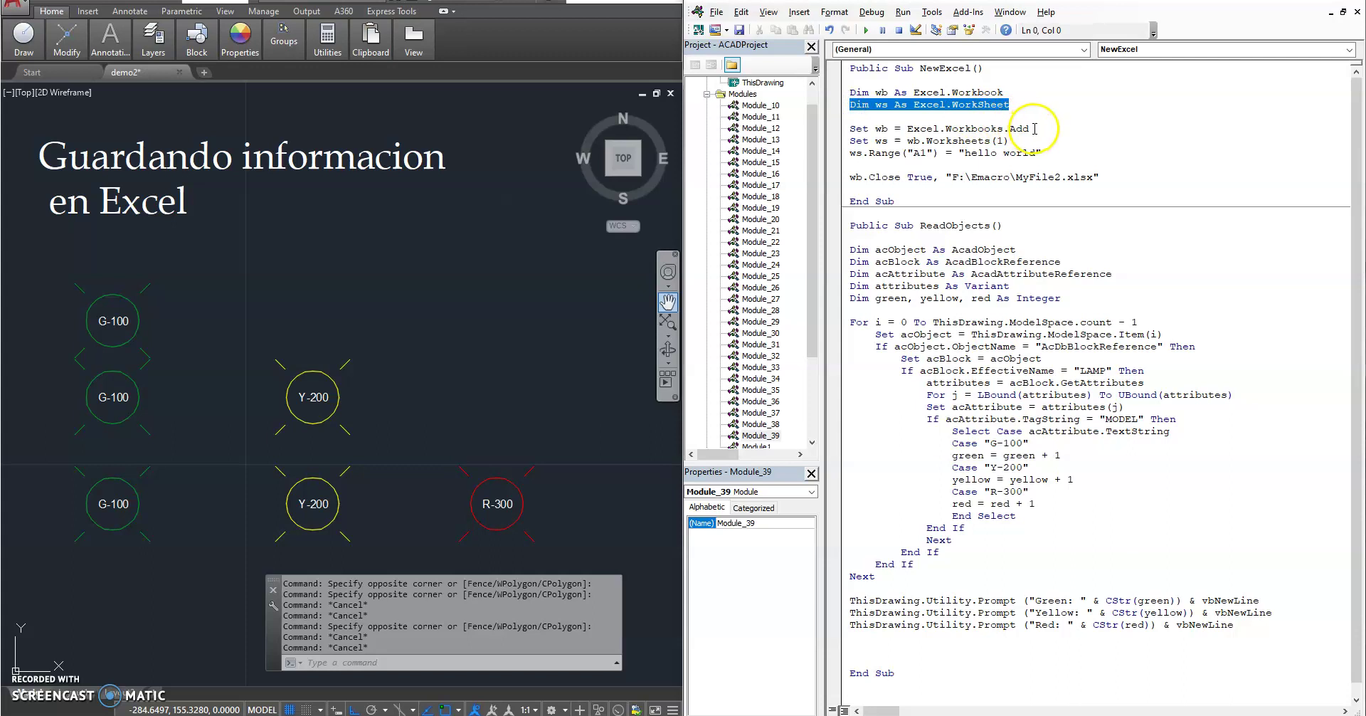
pyautogui.click(911, 131)
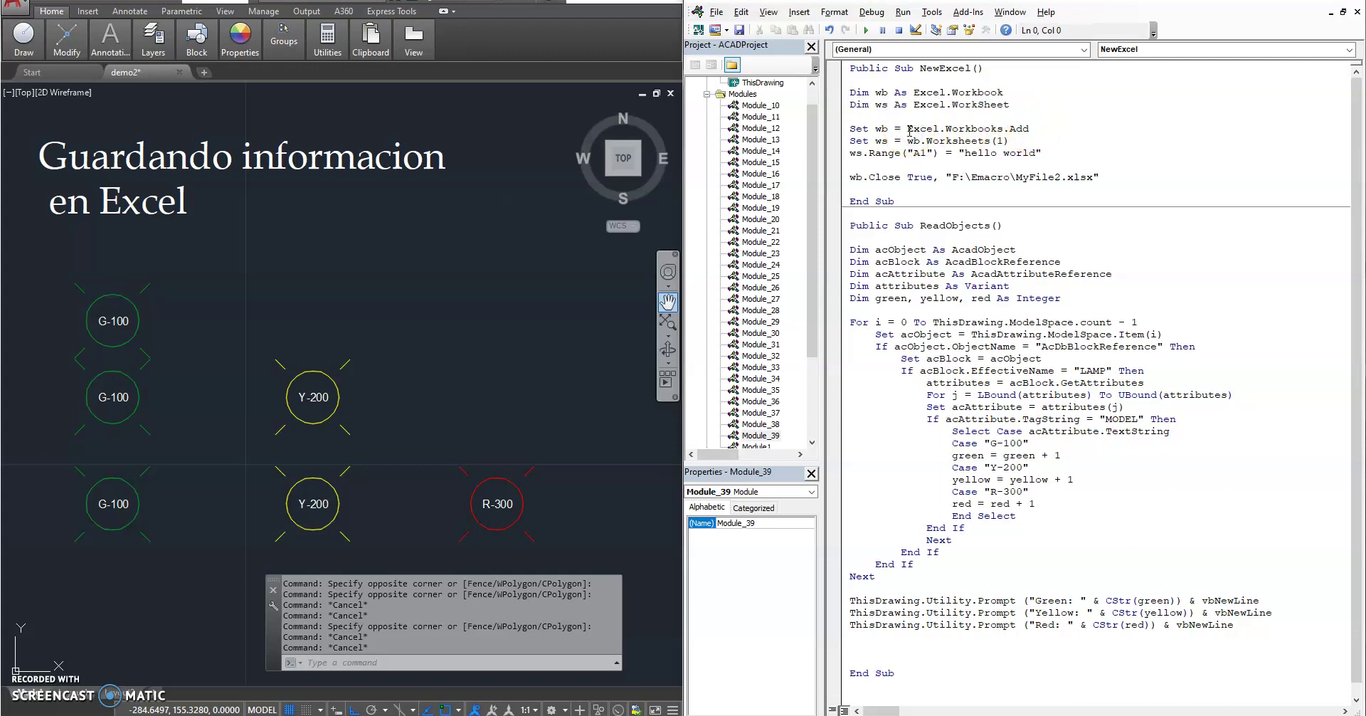
pyautogui.moveTo(908, 129); pyautogui.dragTo(1000, 130)
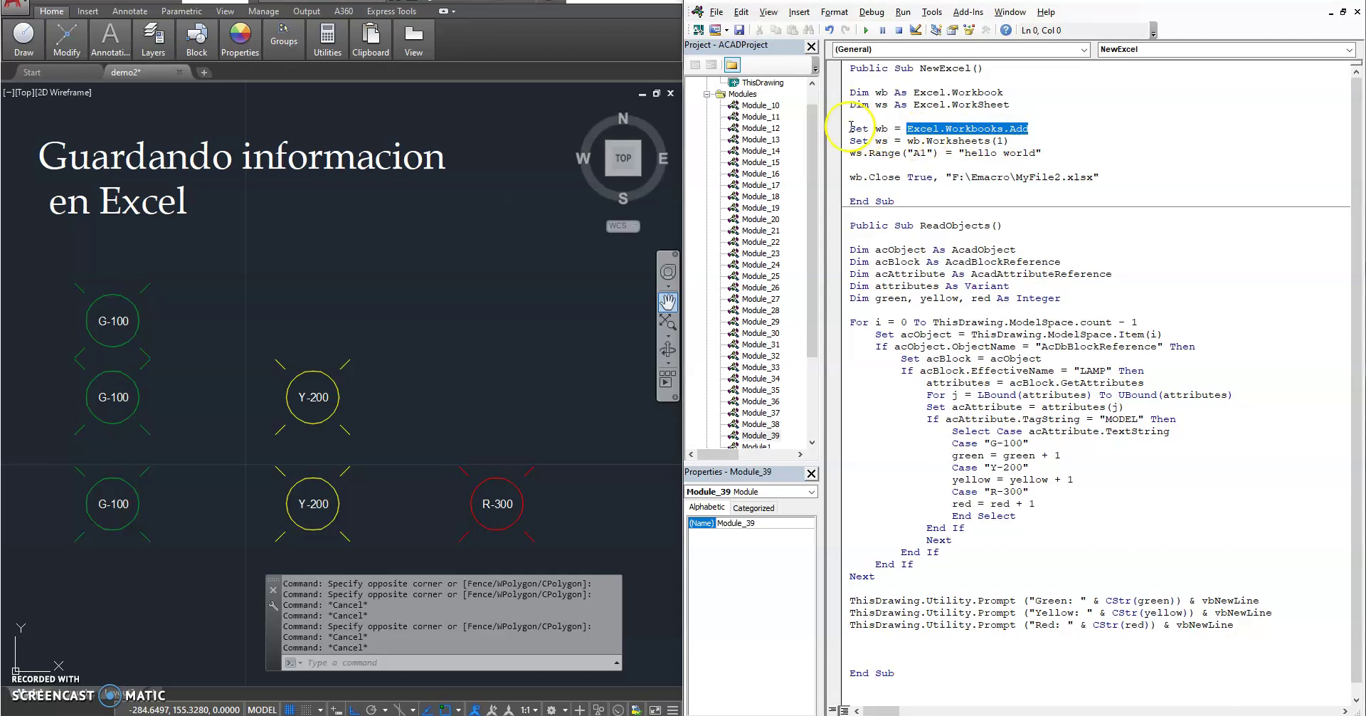
pyautogui.moveTo(851, 129); pyautogui.dragTo(1031, 129)
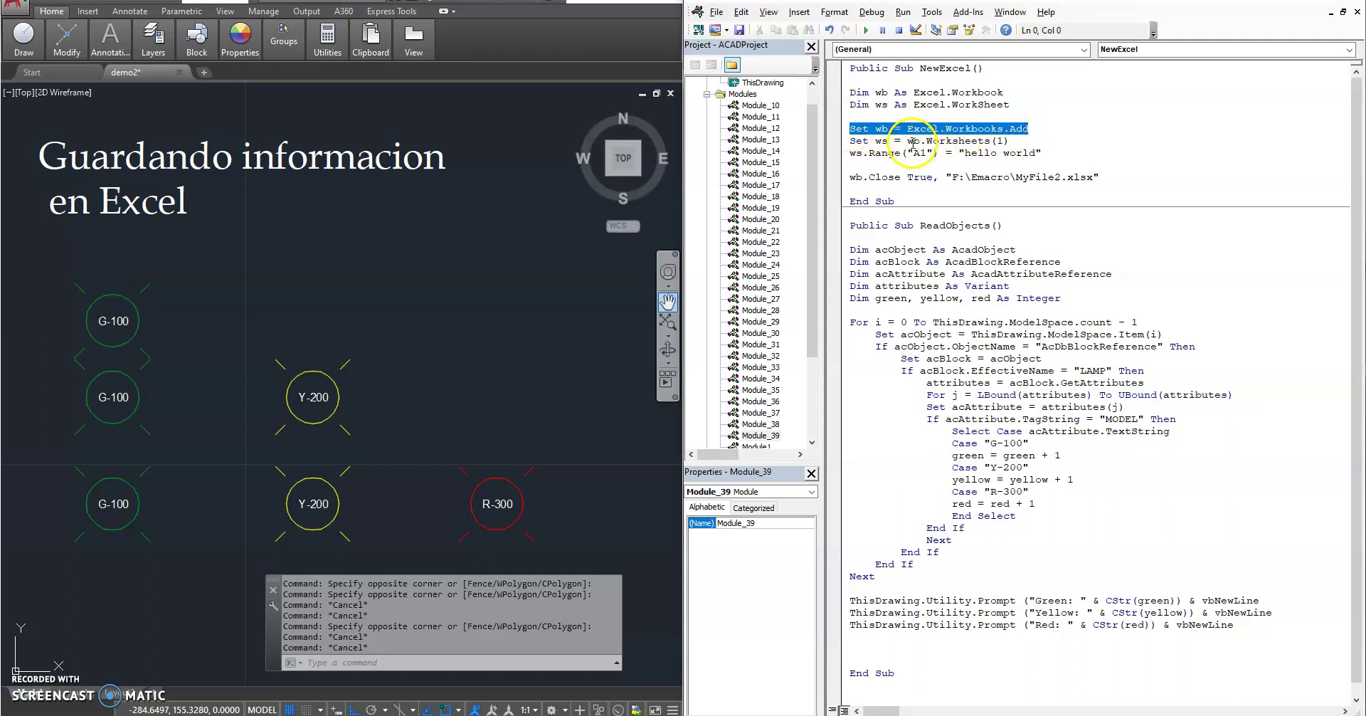
# - Highlight the worksheet reference and the A1 'hello world' line, then switch back to File Explorer
pyautogui.moveTo(908, 141); pyautogui.dragTo(1010, 141)
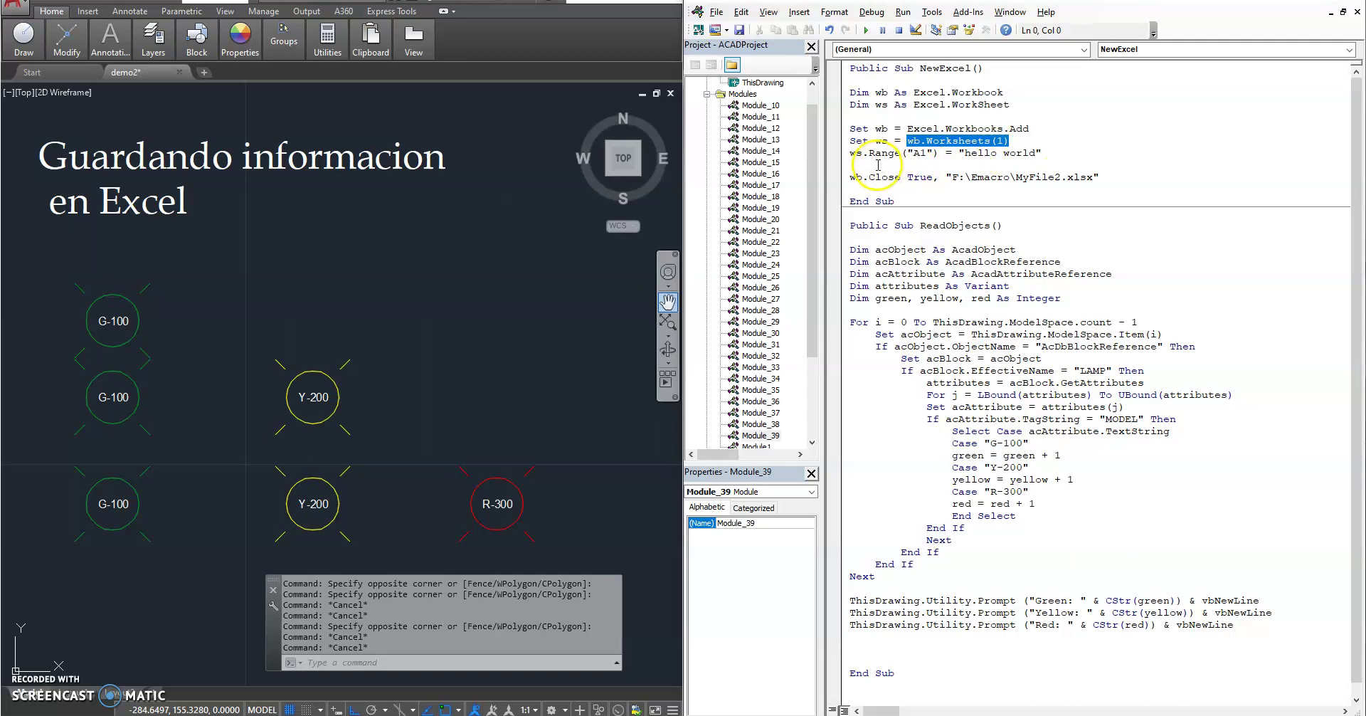
pyautogui.click(942, 155)
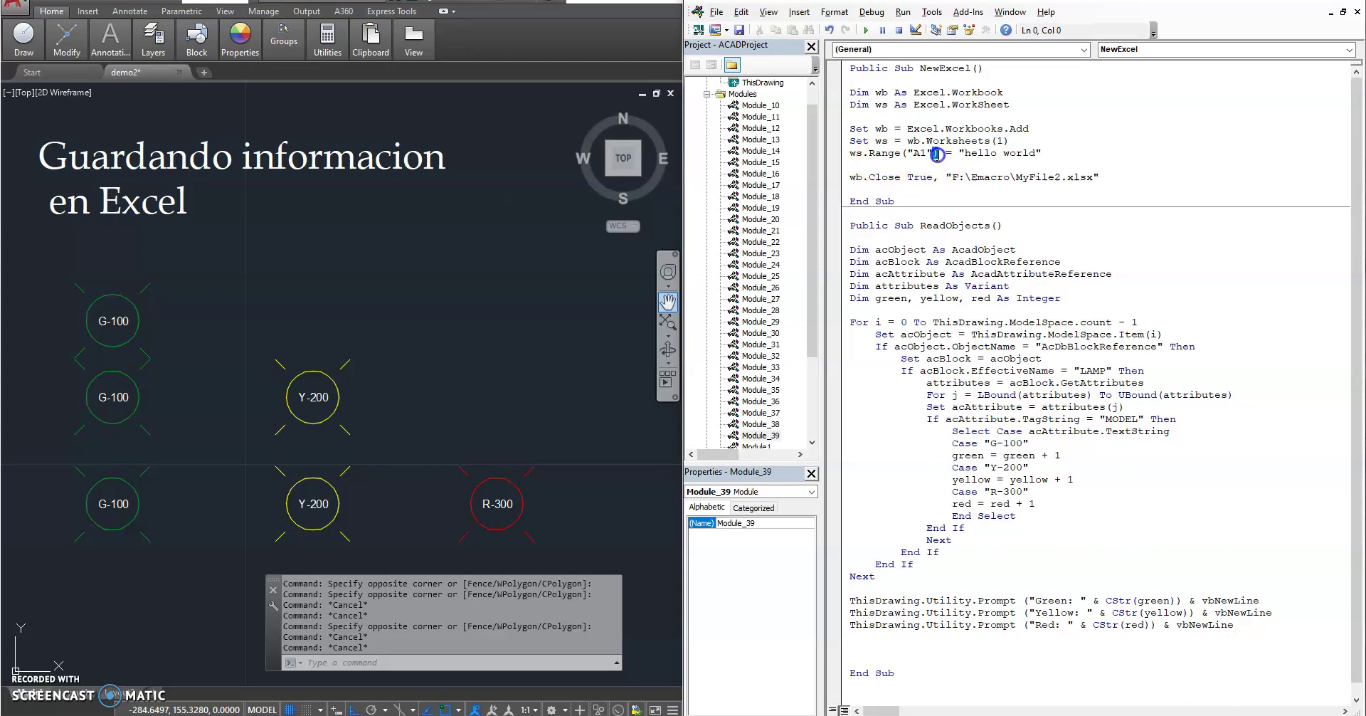
pyautogui.moveTo(938, 155); pyautogui.dragTo(853, 153)
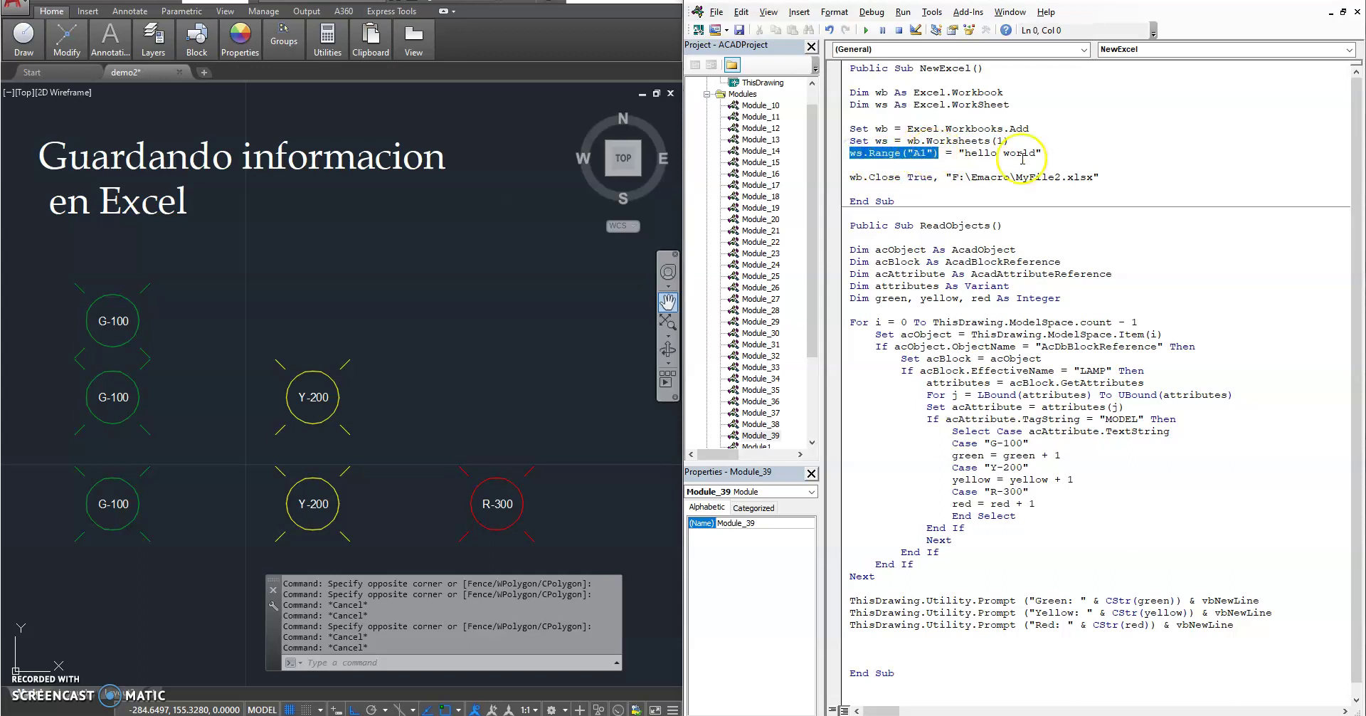
pyautogui.moveTo(1041, 154)
pyautogui.mouseDown()
pyautogui.moveTo(986, 158)
pyautogui.moveTo(1042, 153)
pyautogui.mouseUp()
pyautogui.click(969, 158)
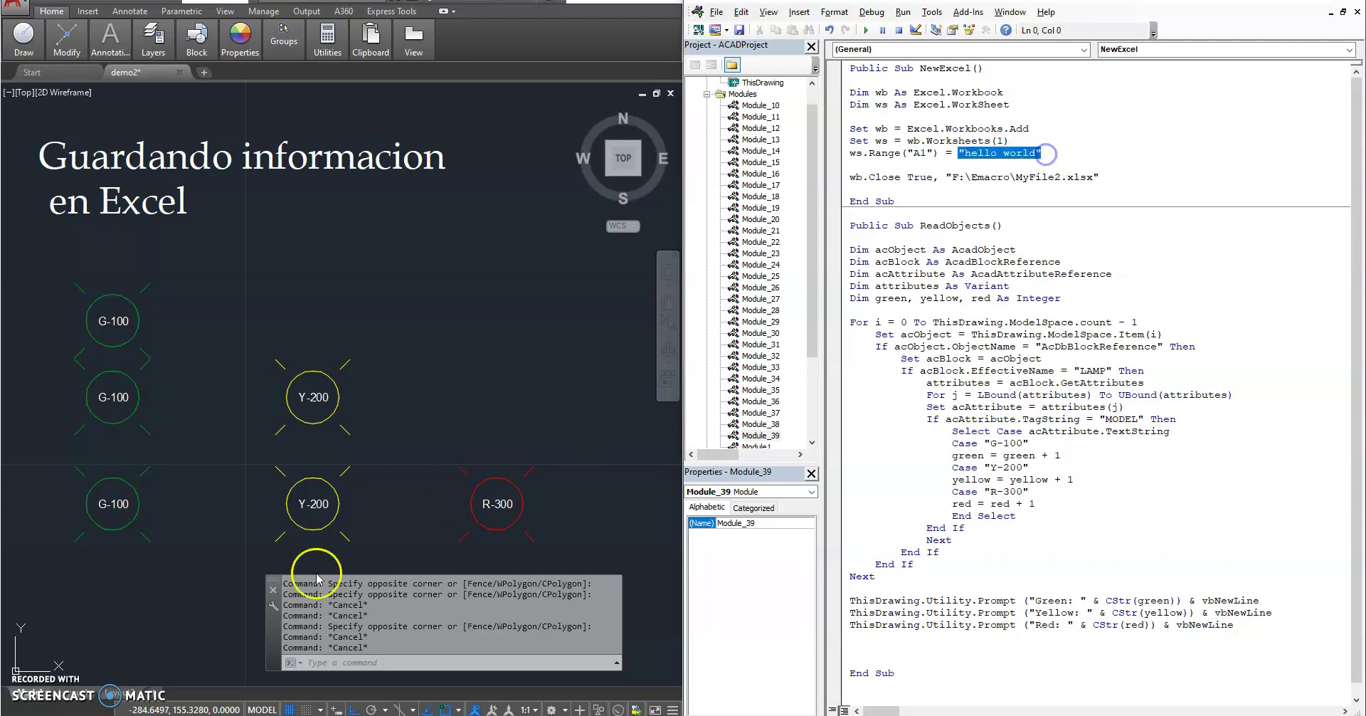
pyautogui.click(225, 699)
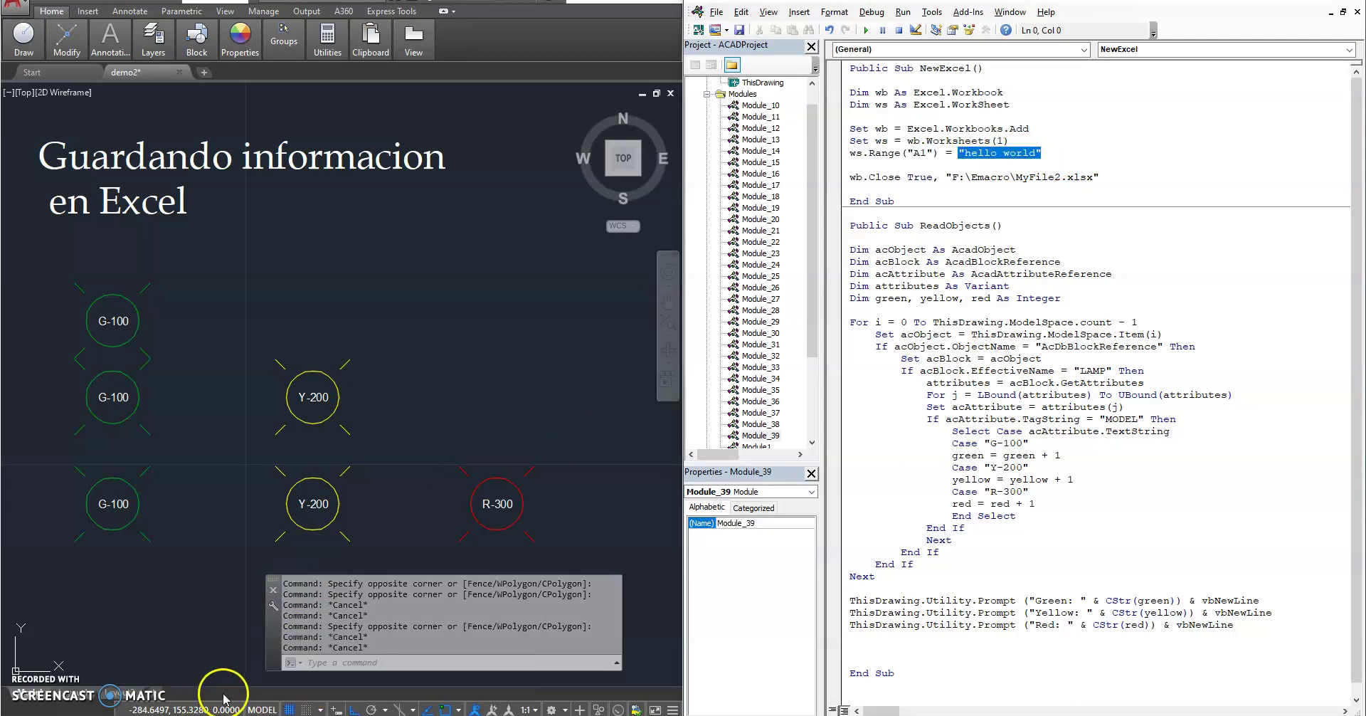
pyautogui.hotkey('alt', 'Tab')
pyautogui.hotkey('alt', 'Tab')
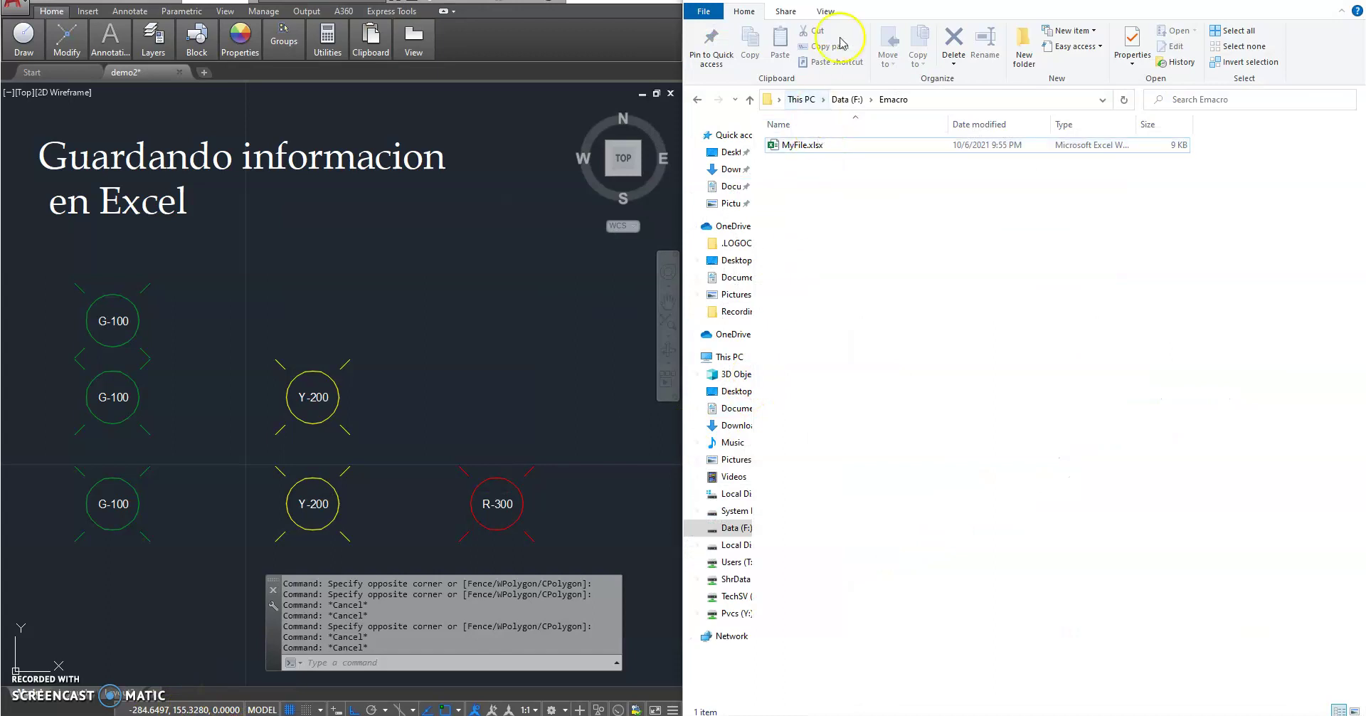
# - Restore the Emacro Explorer window, resize it and park it on the left side of the screen
pyautogui.moveTo(848, 8); pyautogui.dragTo(907, 224)
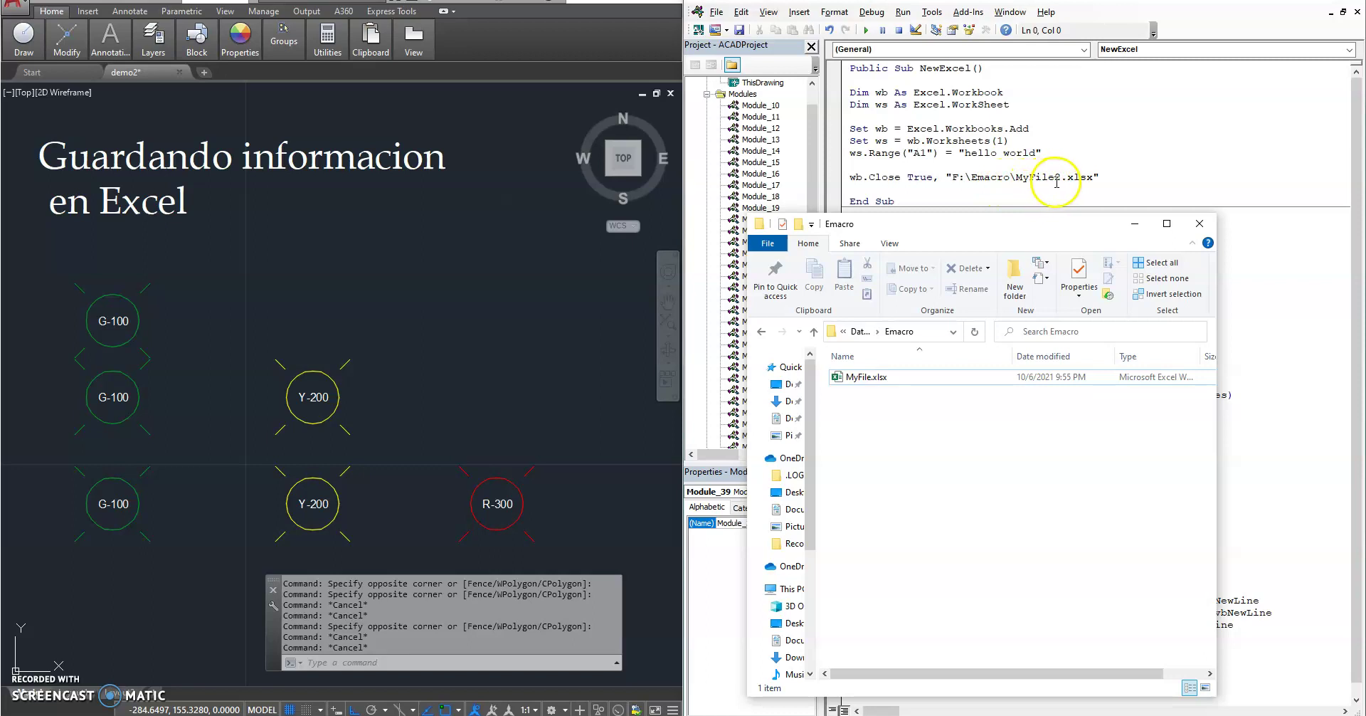
pyautogui.moveTo(1053, 223); pyautogui.dragTo(917, 216)
pyautogui.moveTo(1080, 384); pyautogui.dragTo(1216, 387)
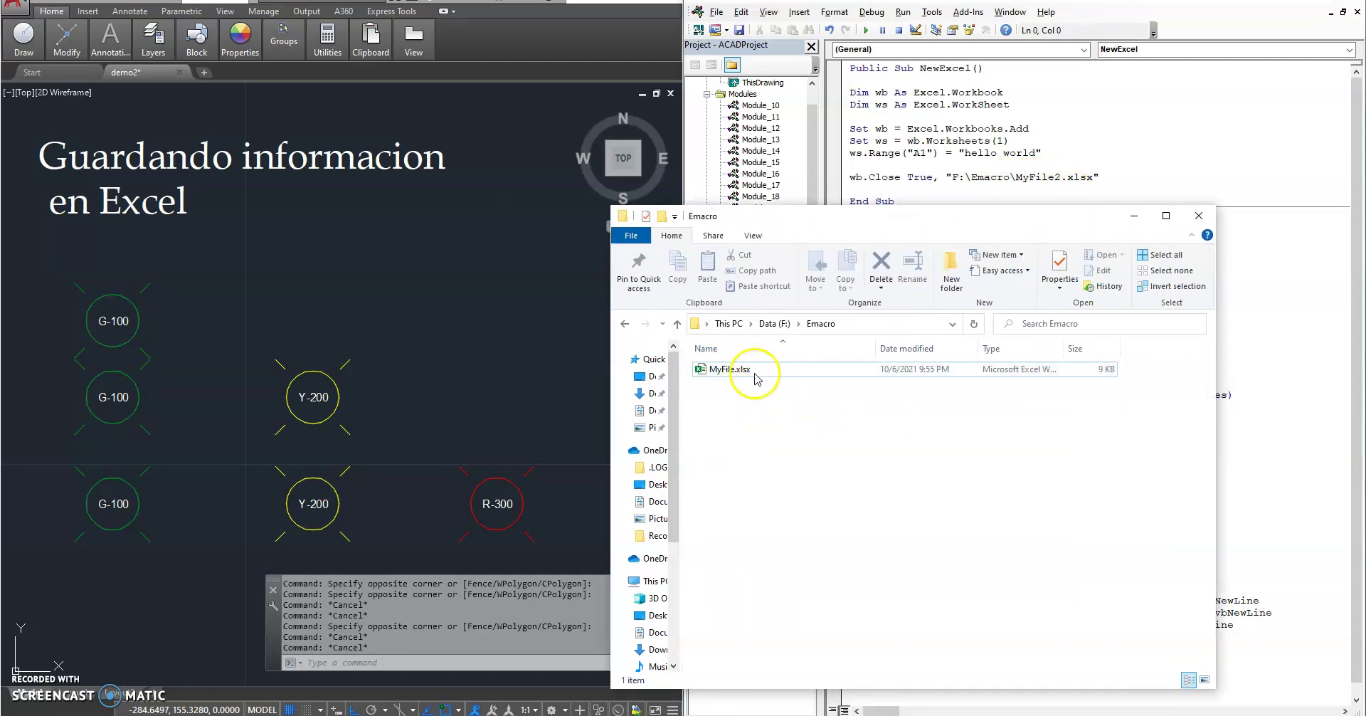
pyautogui.moveTo(792, 221); pyautogui.dragTo(230, 170)
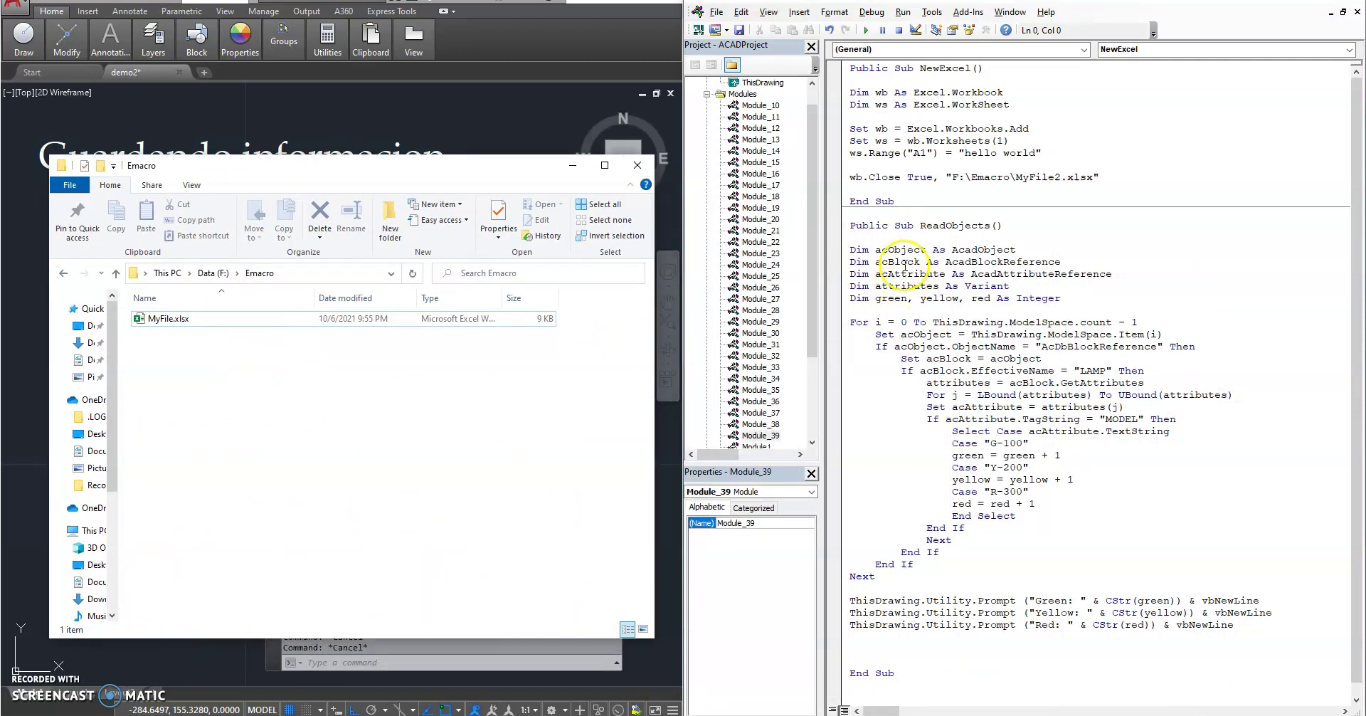
pyautogui.click(912, 181)
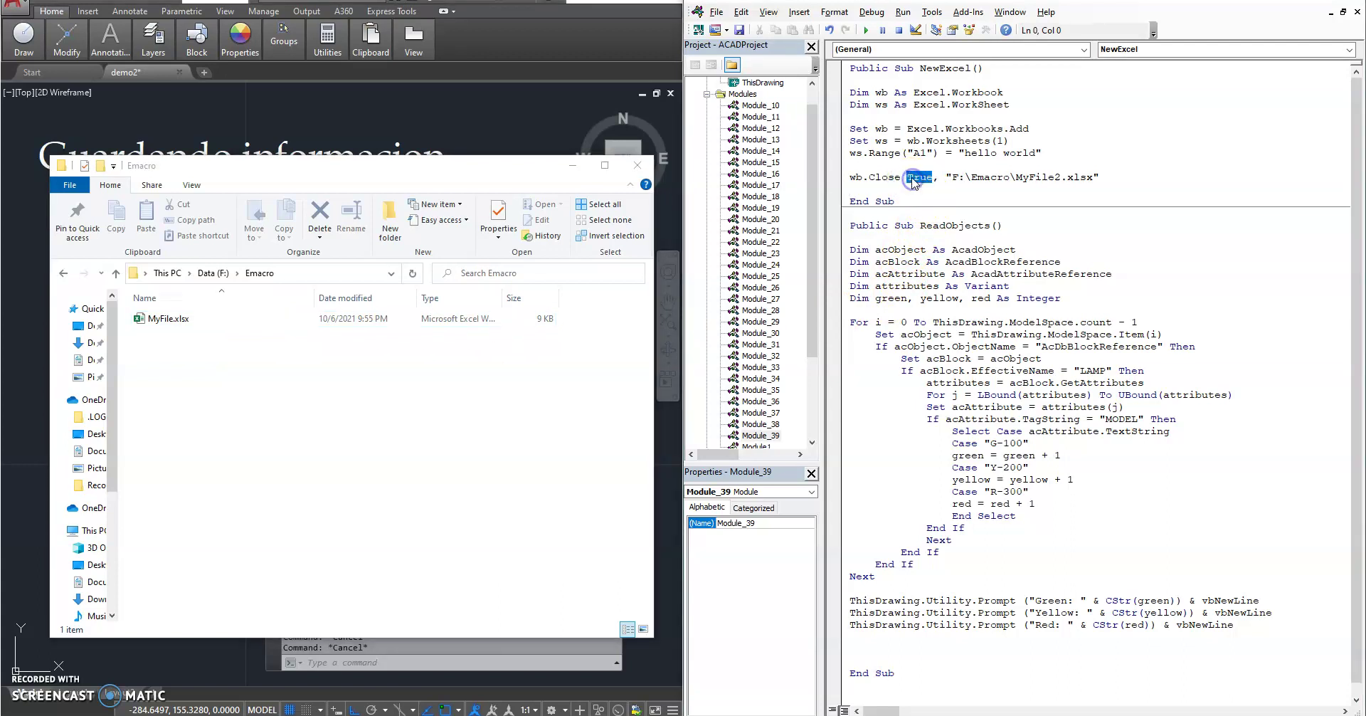
pyautogui.click(939, 178)
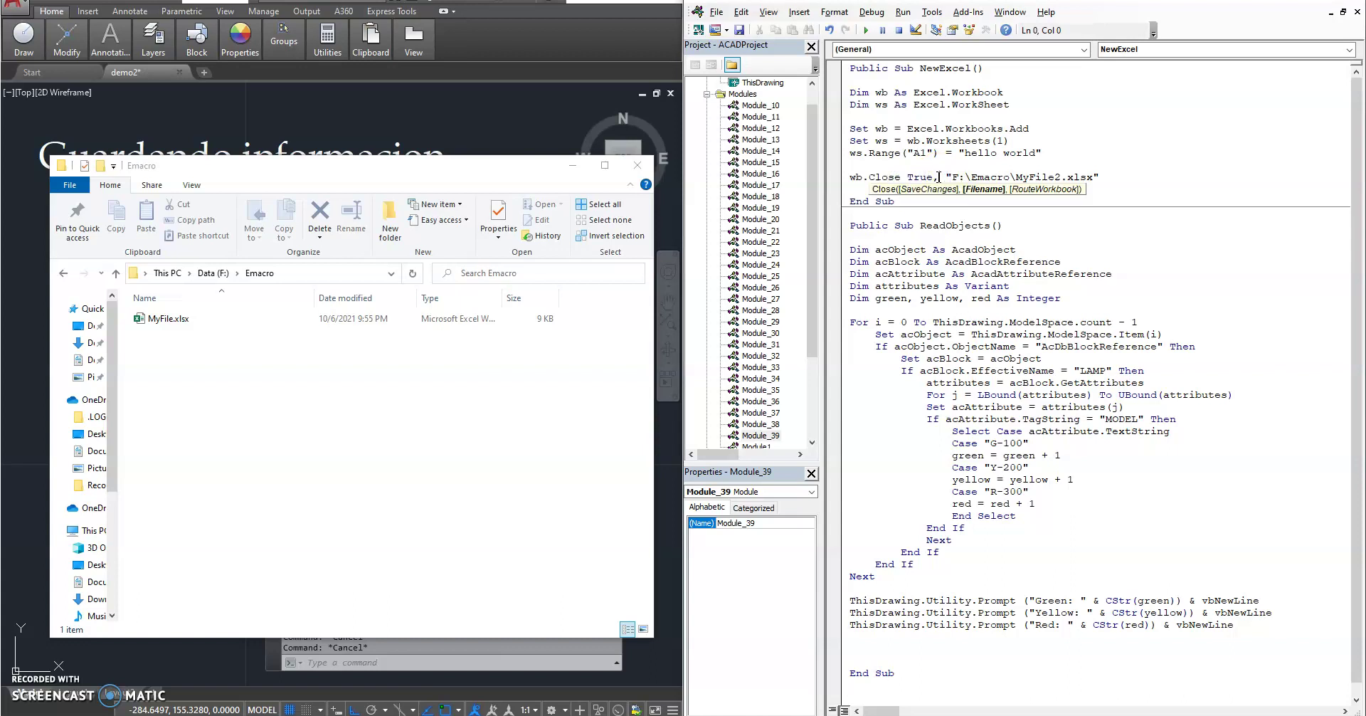
pyautogui.click(925, 189)
pyautogui.click(923, 179)
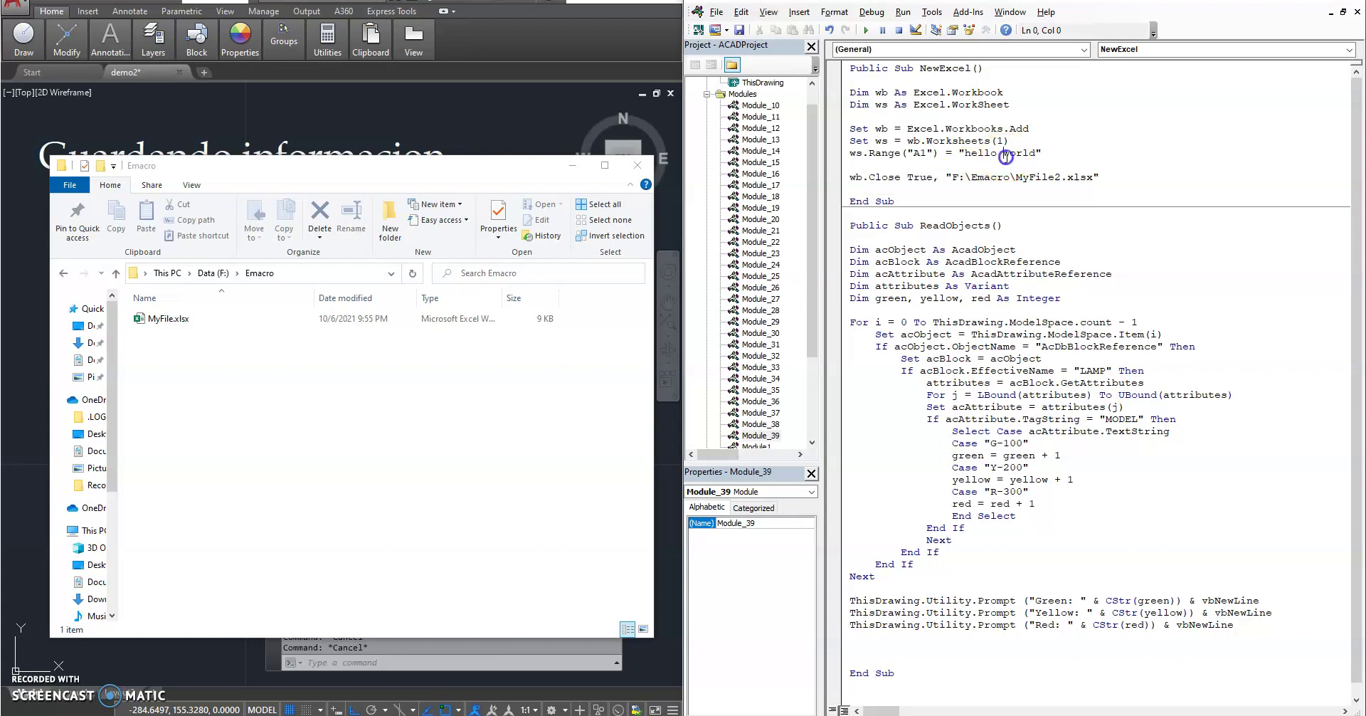
# - Run NewExcel to create MyFile2.xlsx, check its F:\Emacro output path, and open the file
pyautogui.click(868, 32)
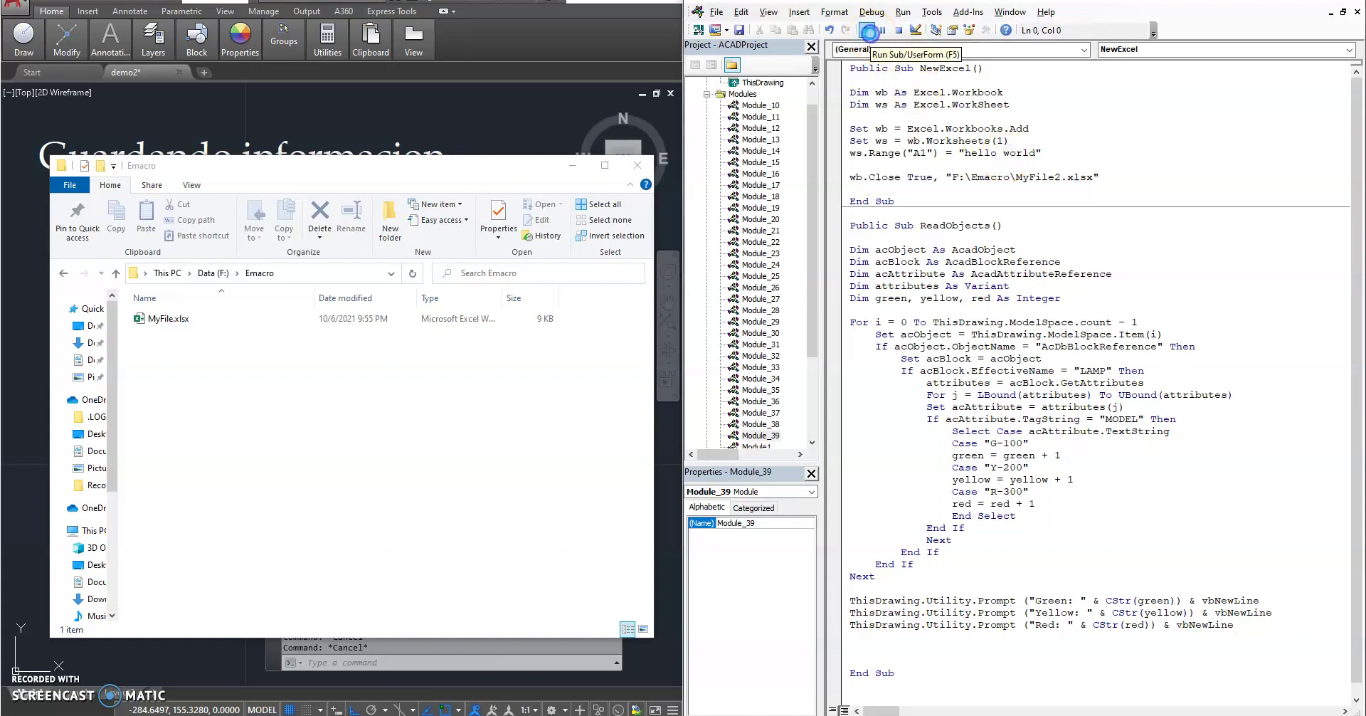
pyautogui.click(164, 340)
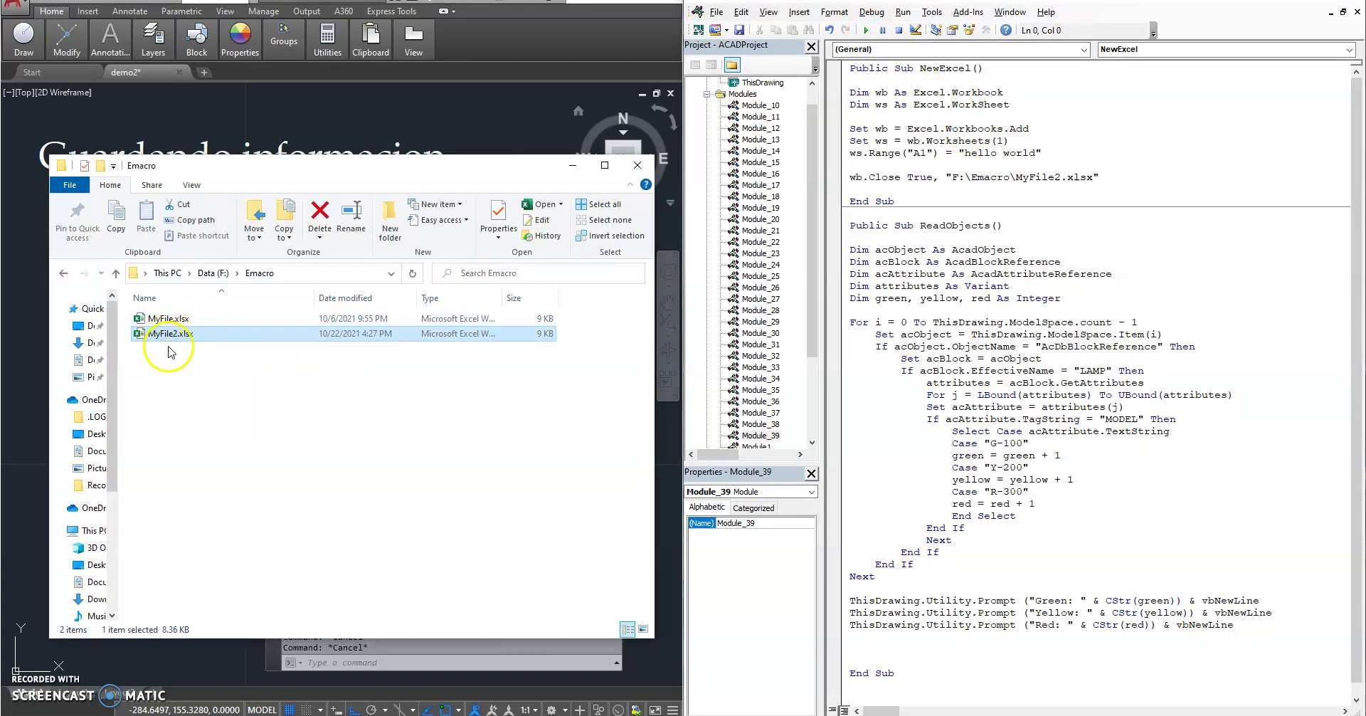
pyautogui.moveTo(955, 181); pyautogui.dragTo(1111, 177)
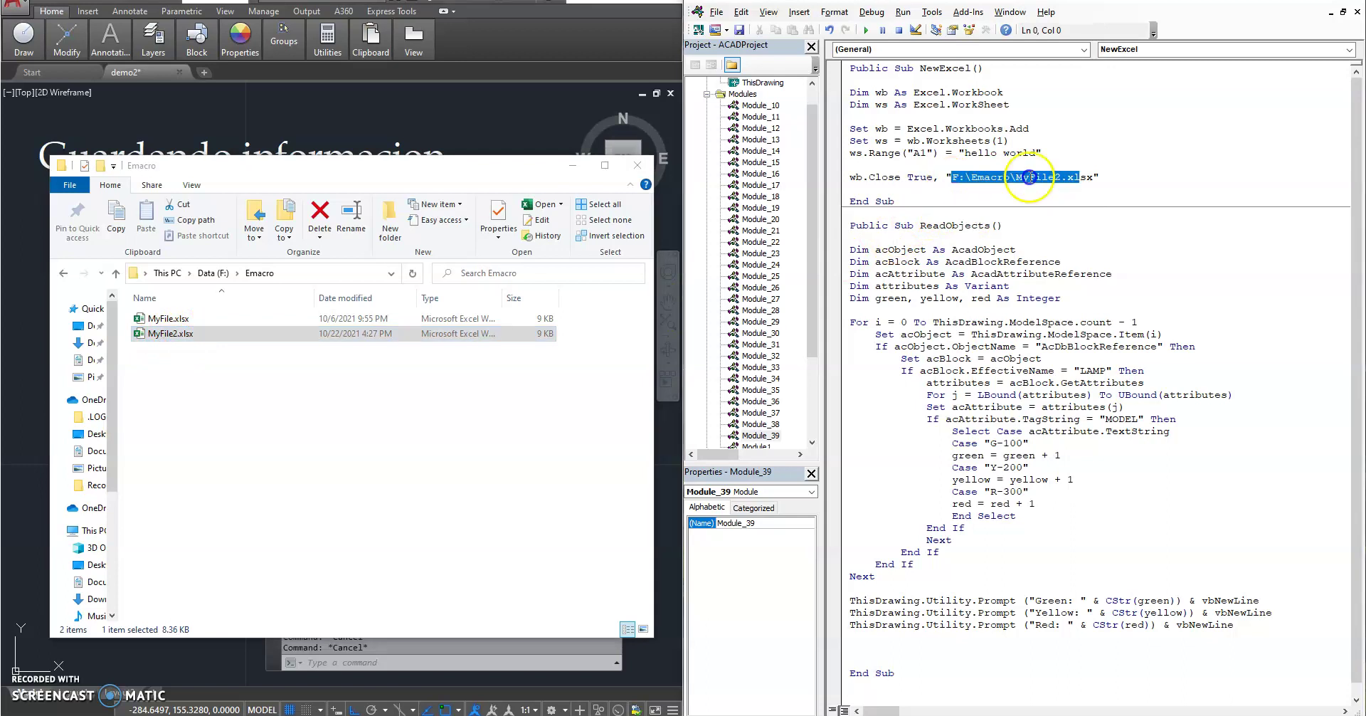
pyautogui.click(1110, 177)
pyautogui.click(257, 396)
pyautogui.doubleClick(190, 333)
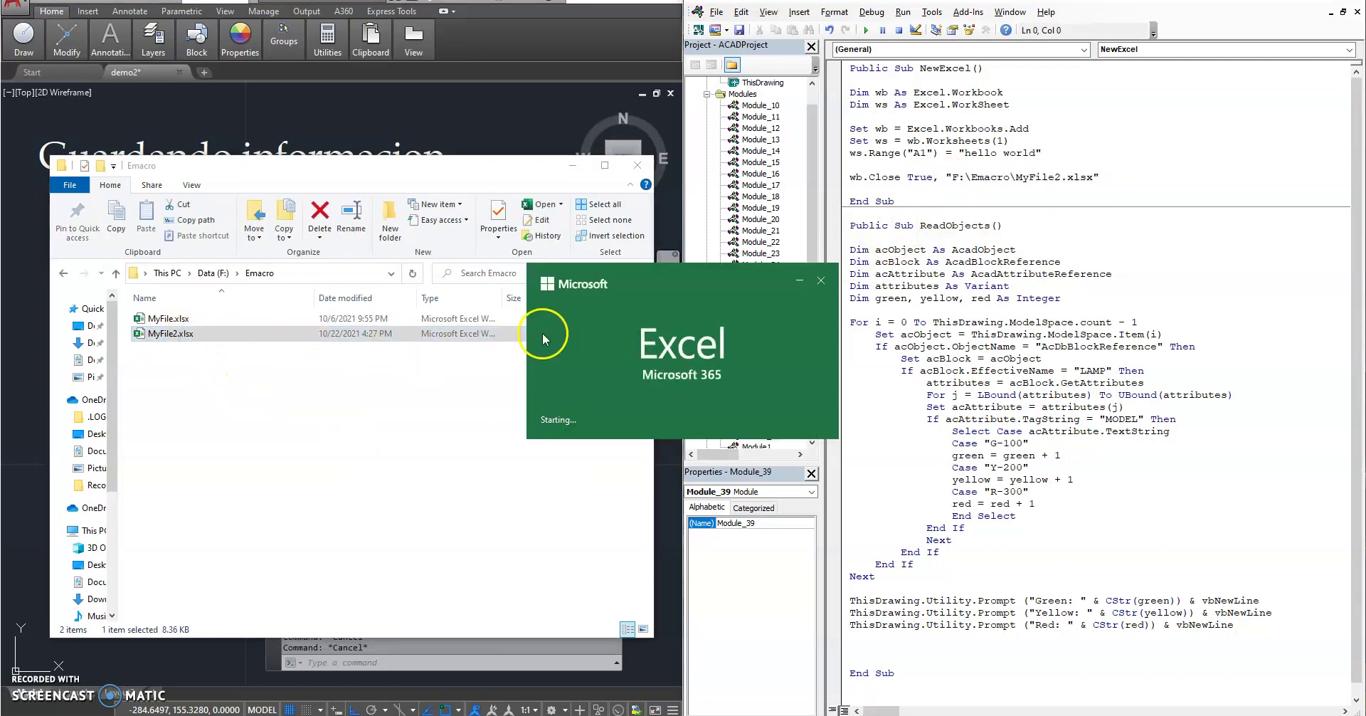
# - Autofit column A and zoom in on 'hello world' in A1, then close Excel with Don't Save
pyautogui.doubleClick(64, 166)
pyautogui.click(44, 166)
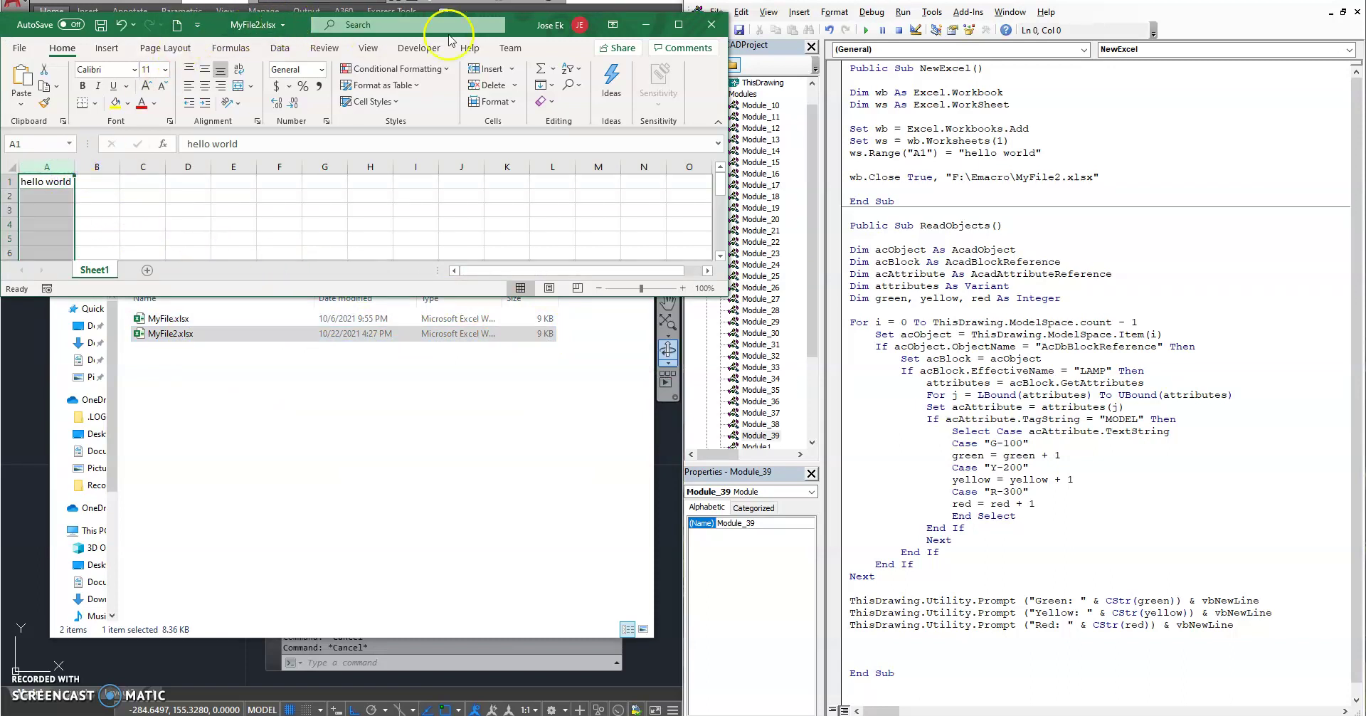
pyautogui.moveTo(519, 25); pyautogui.dragTo(602, 186)
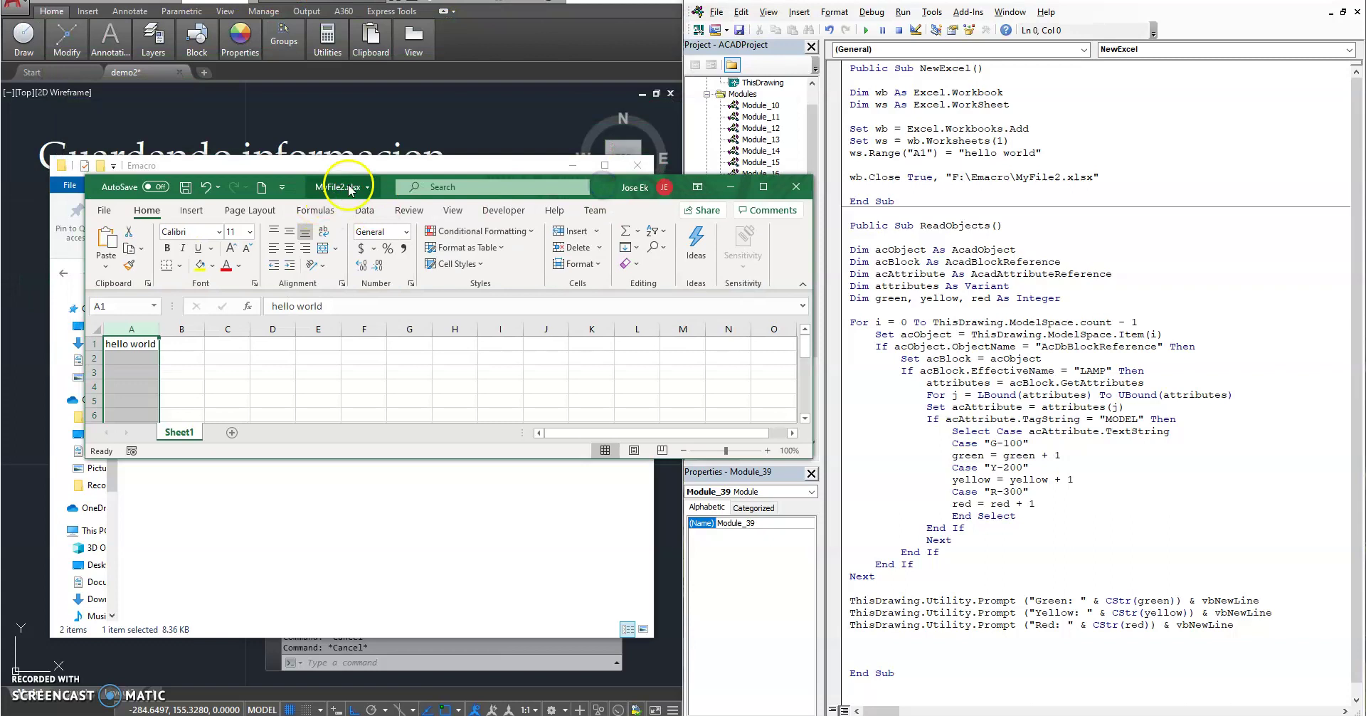
pyautogui.click(138, 375)
pyautogui.click(130, 344)
pyautogui.keyDown('ctrl'); pyautogui.scroll(2, 134, 373); pyautogui.keyUp('ctrl')
pyautogui.keyDown('ctrl'); pyautogui.scroll(3, 130, 379); pyautogui.keyUp('ctrl')
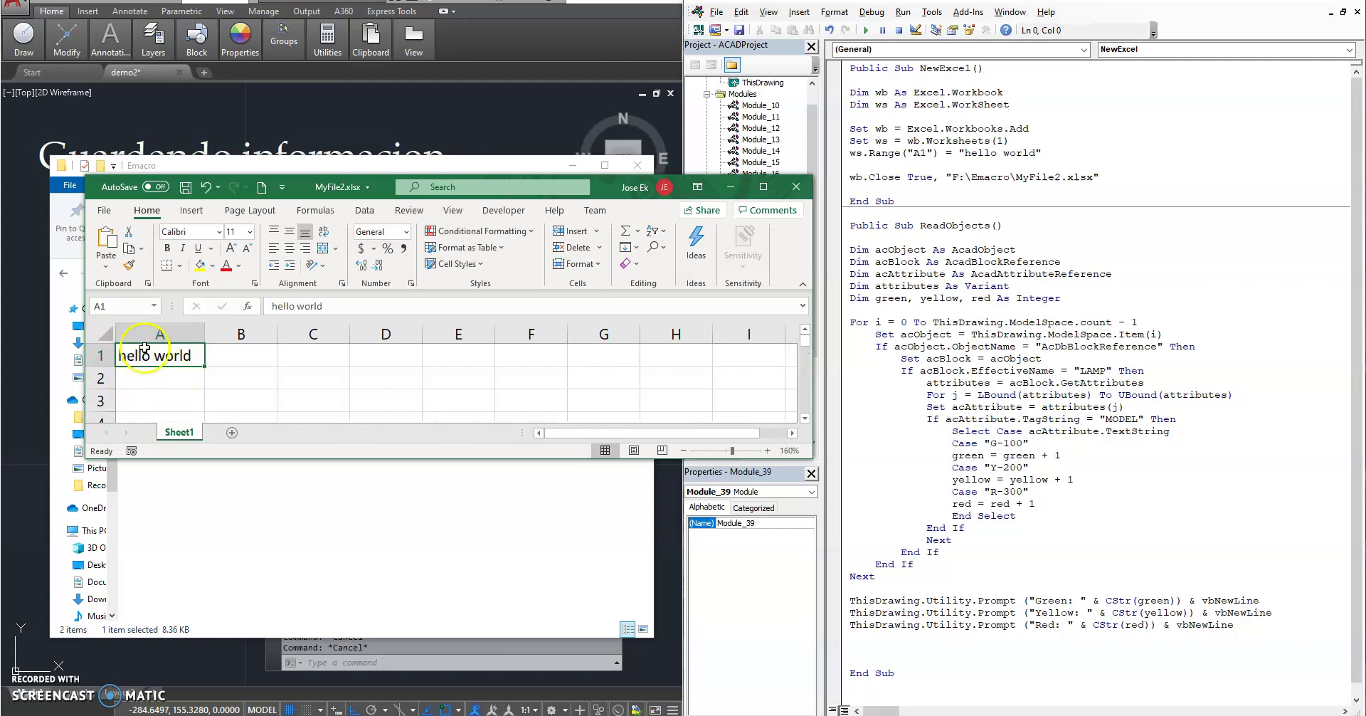
pyautogui.click(299, 368)
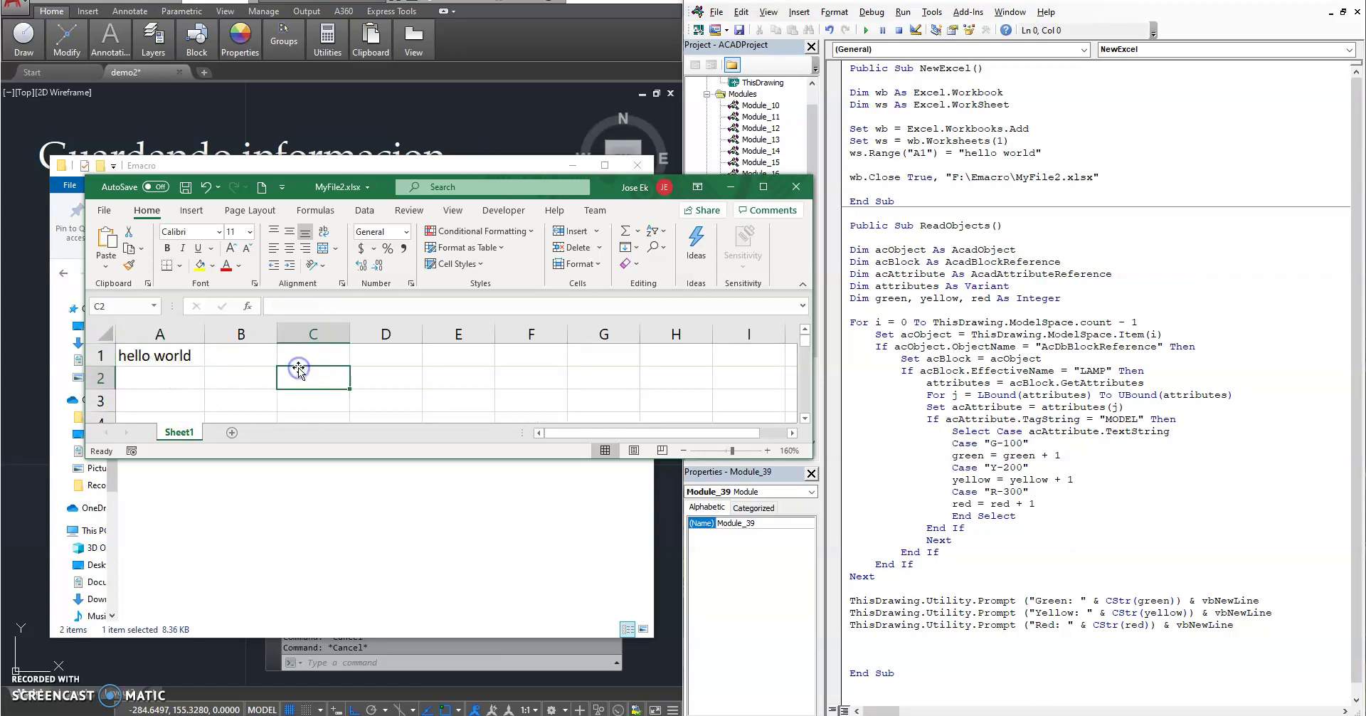
pyautogui.click(787, 192)
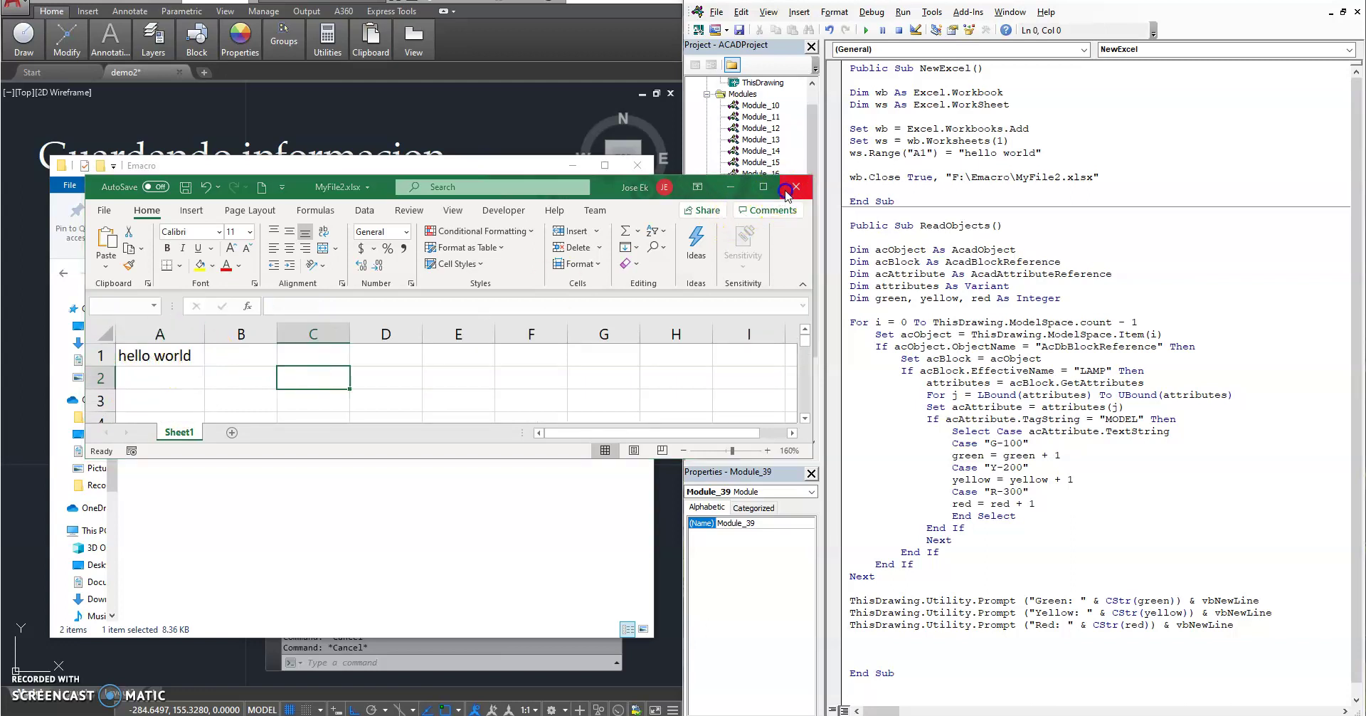
pyautogui.click(669, 376)
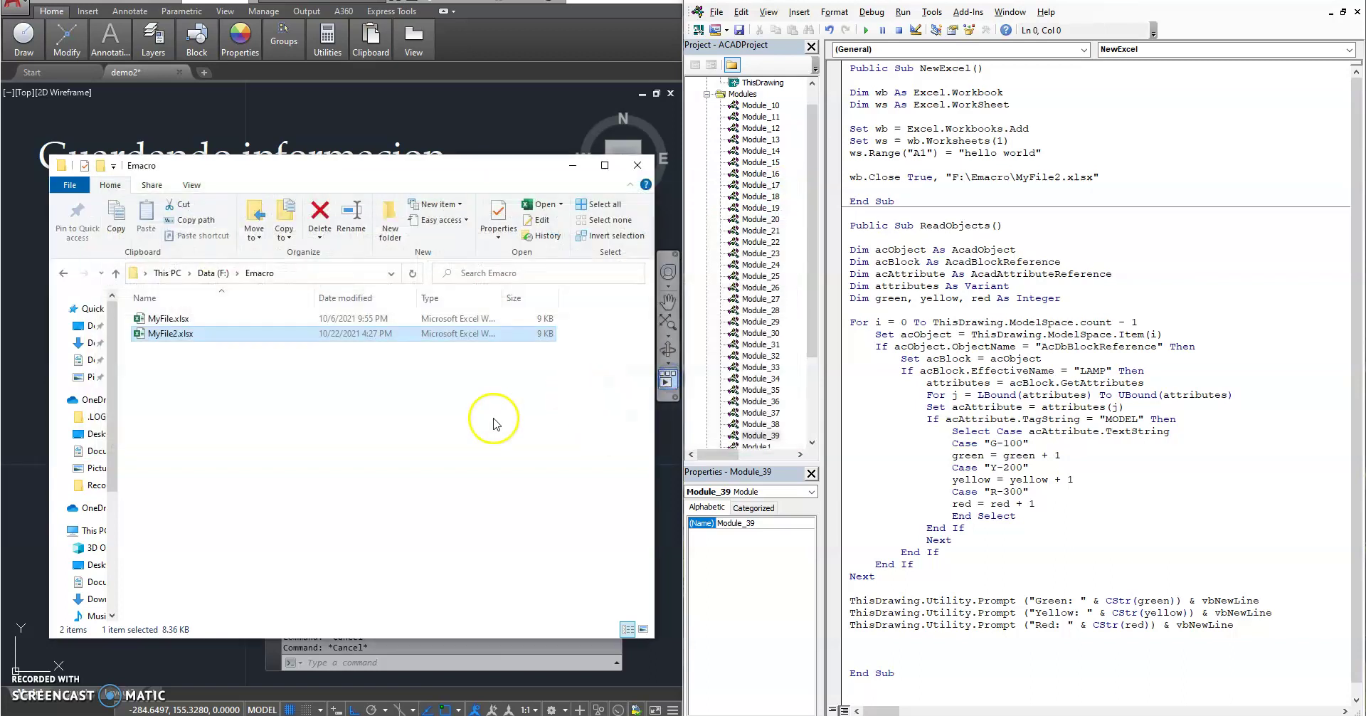
# - Review the workbook-creating lines in NewExcel, then reopen MyFile2.xlsx from the Emacro folder
pyautogui.click(929, 177)
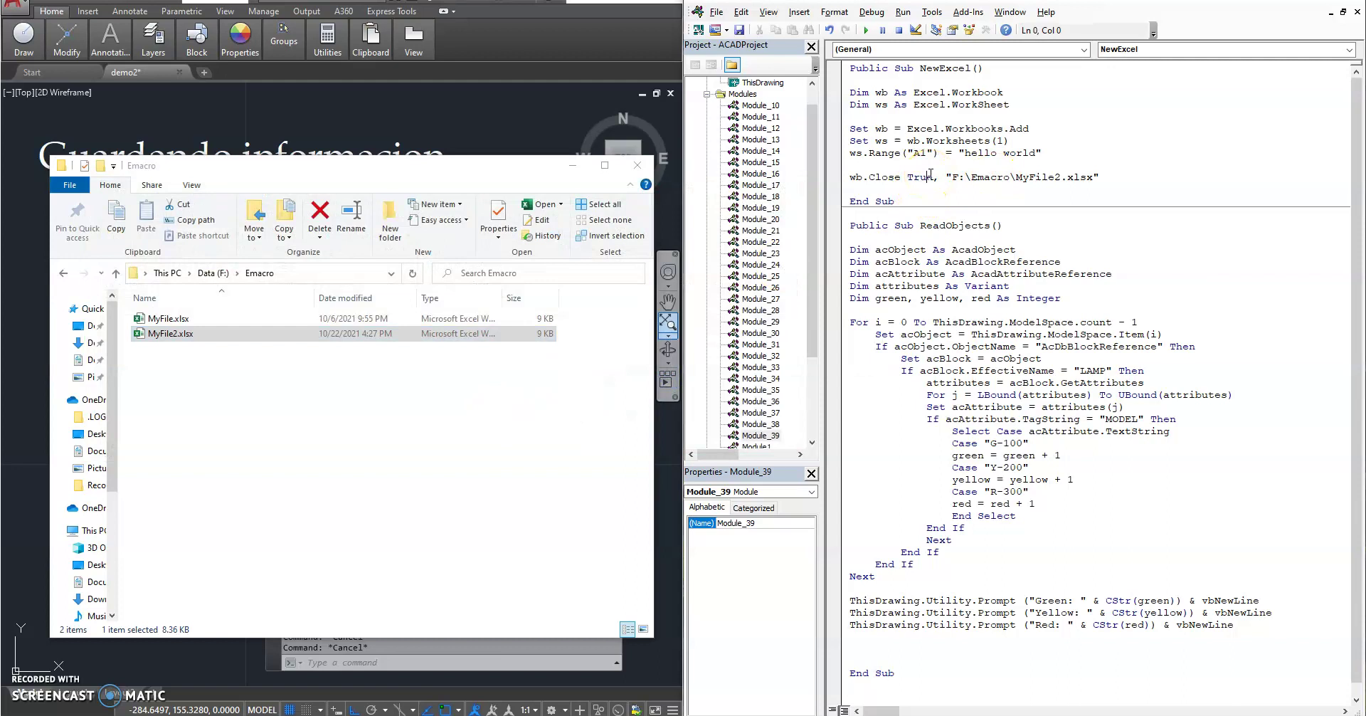
pyautogui.moveTo(919, 191); pyautogui.dragTo(910, 194)
pyautogui.click(213, 335)
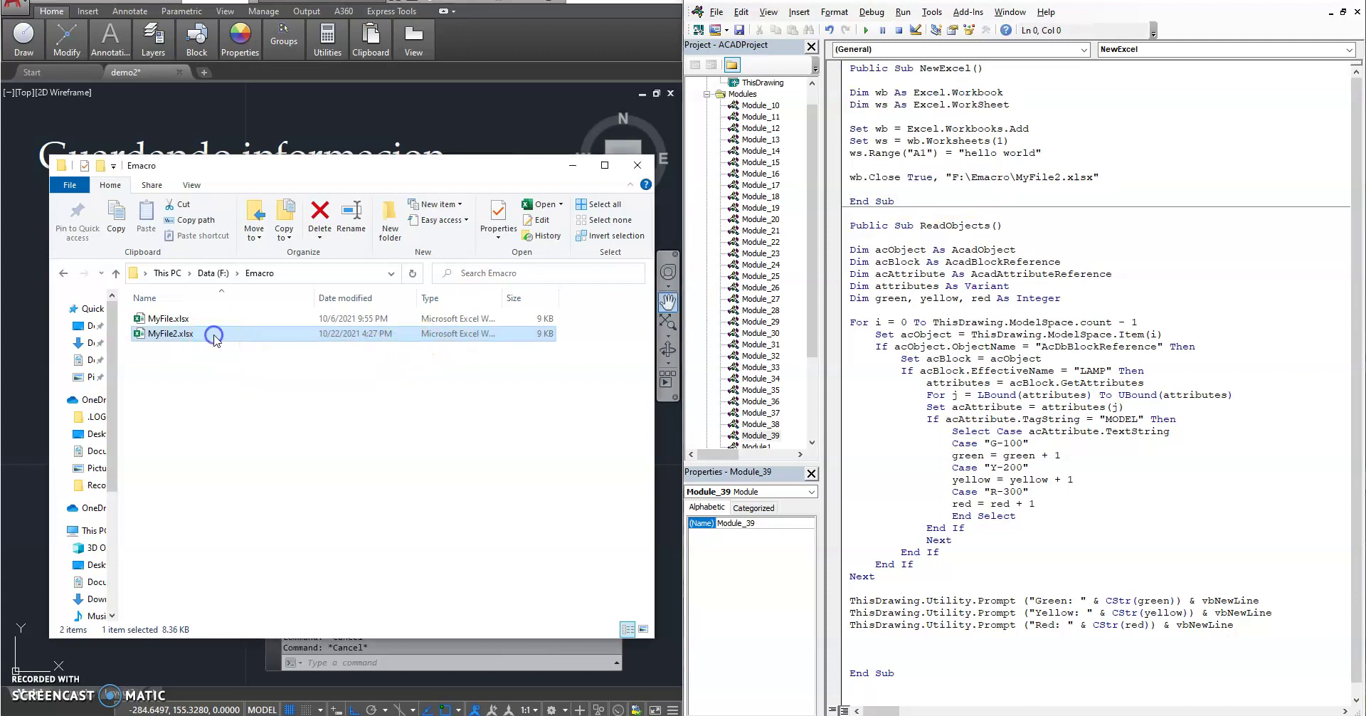
pyautogui.doubleClick(214, 334)
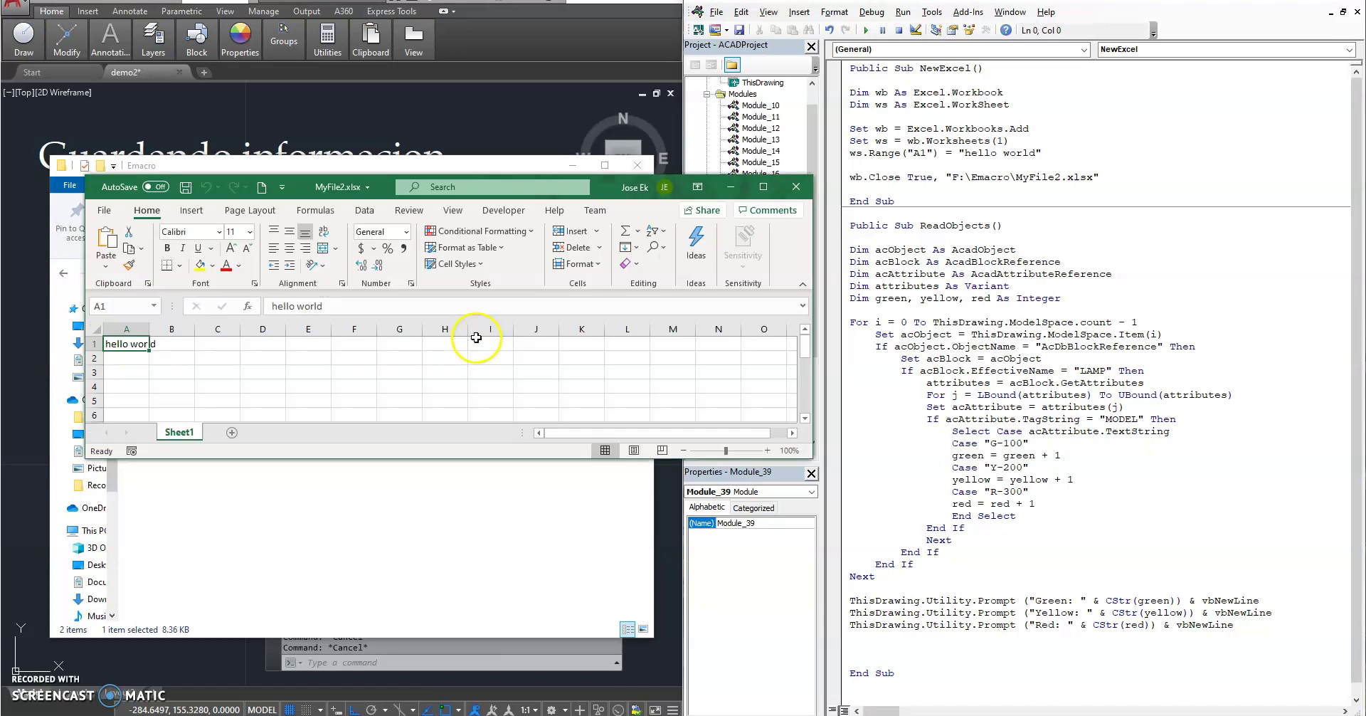
# - Enter 'emacro' in C1 of MyFile2.xlsx and save it on closing
pyautogui.click(215, 345)
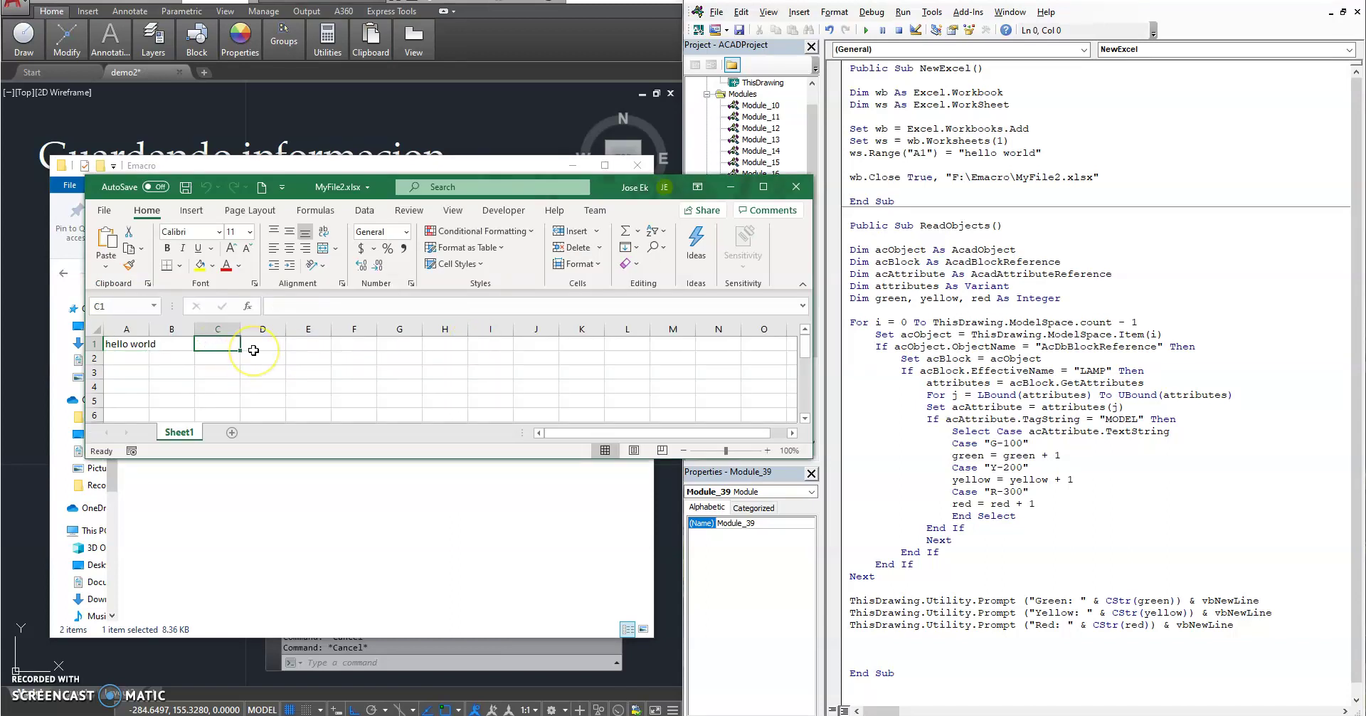
pyautogui.write('emac')
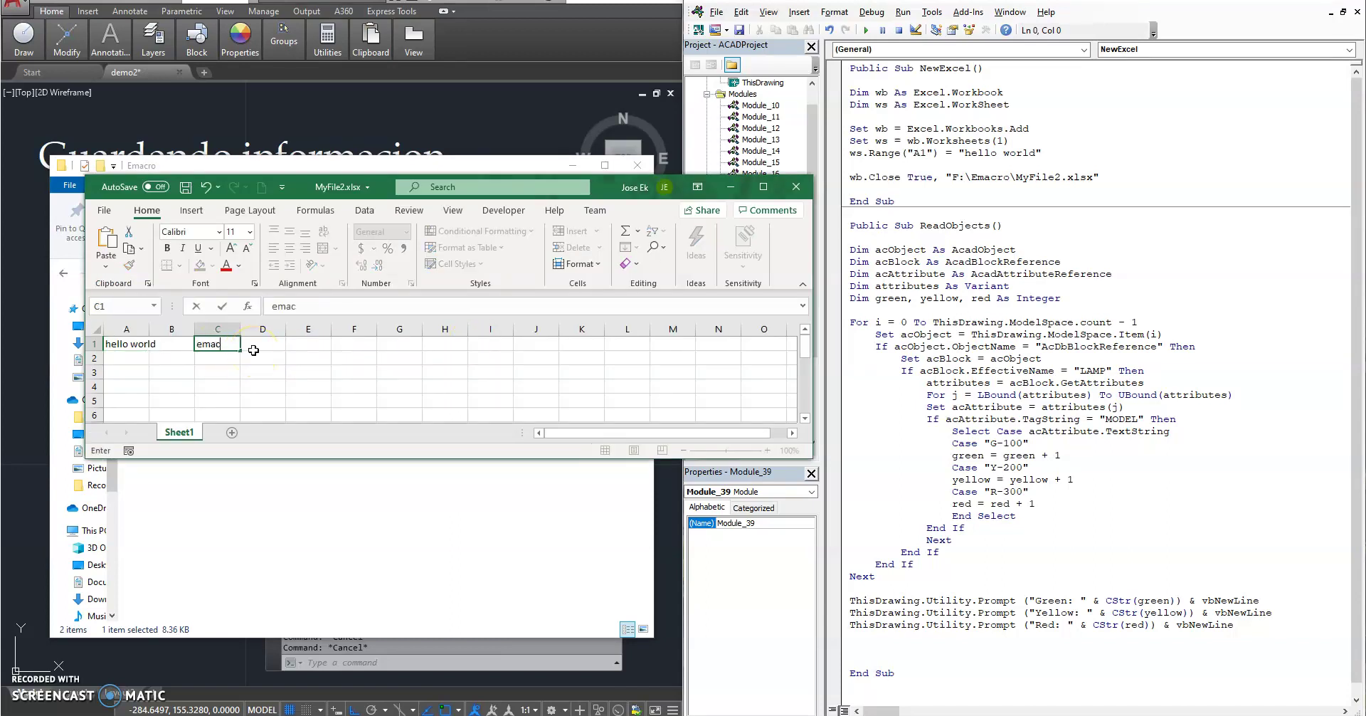
pyautogui.press('Return')
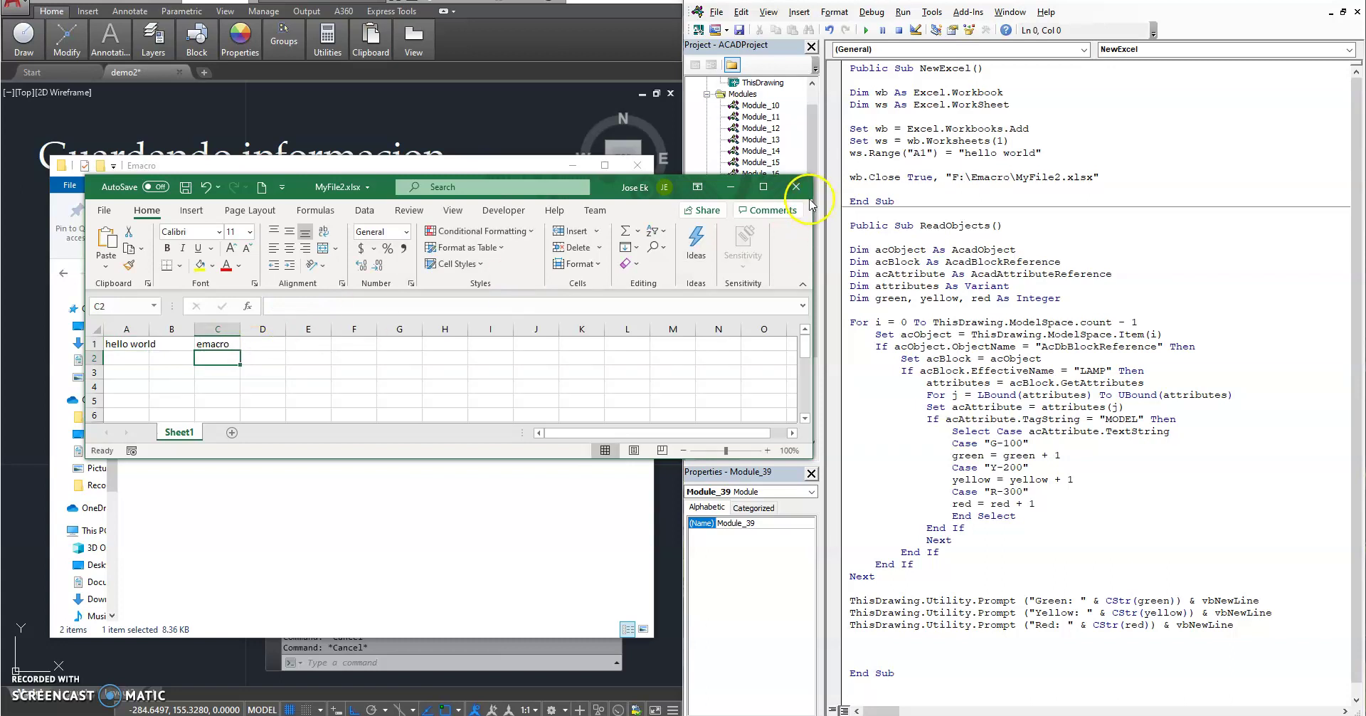
pyautogui.click(796, 187)
pyautogui.click(635, 368)
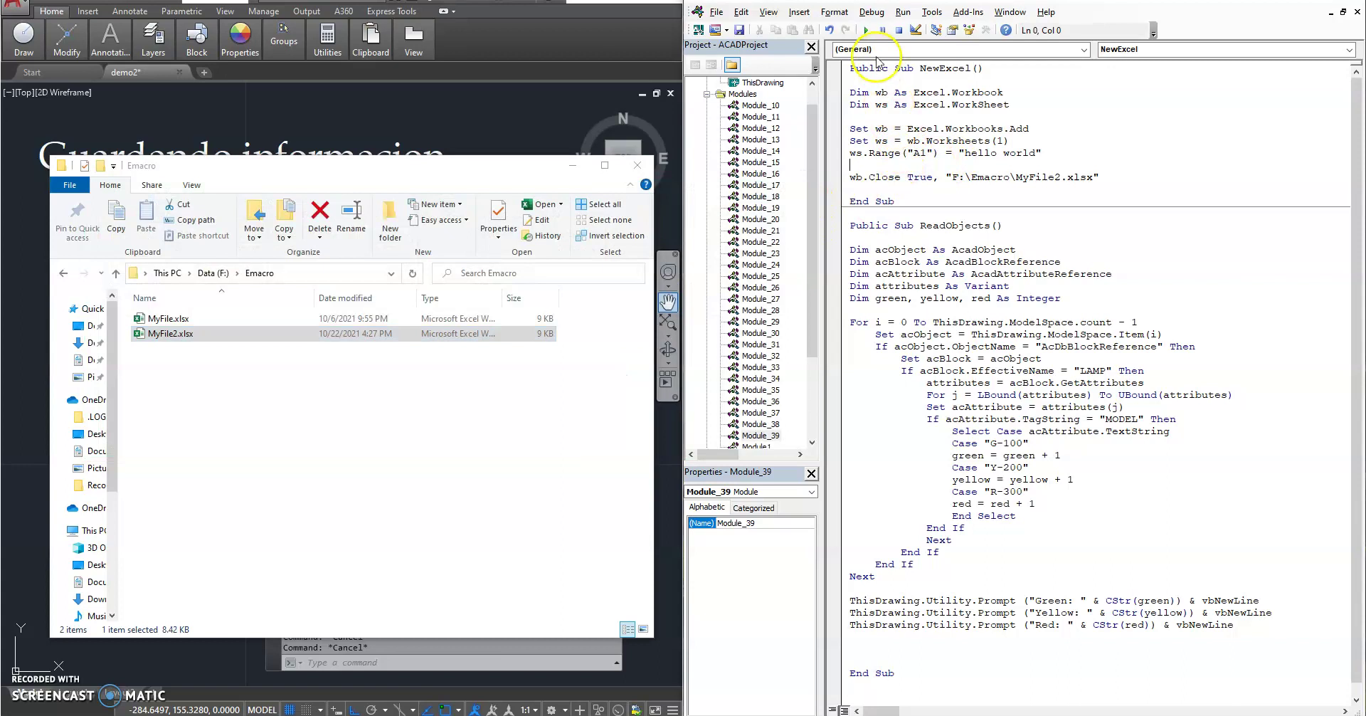
# - Rerun NewExcel and confirm replacing the existing MyFile2.xlsx
pyautogui.click(866, 30)
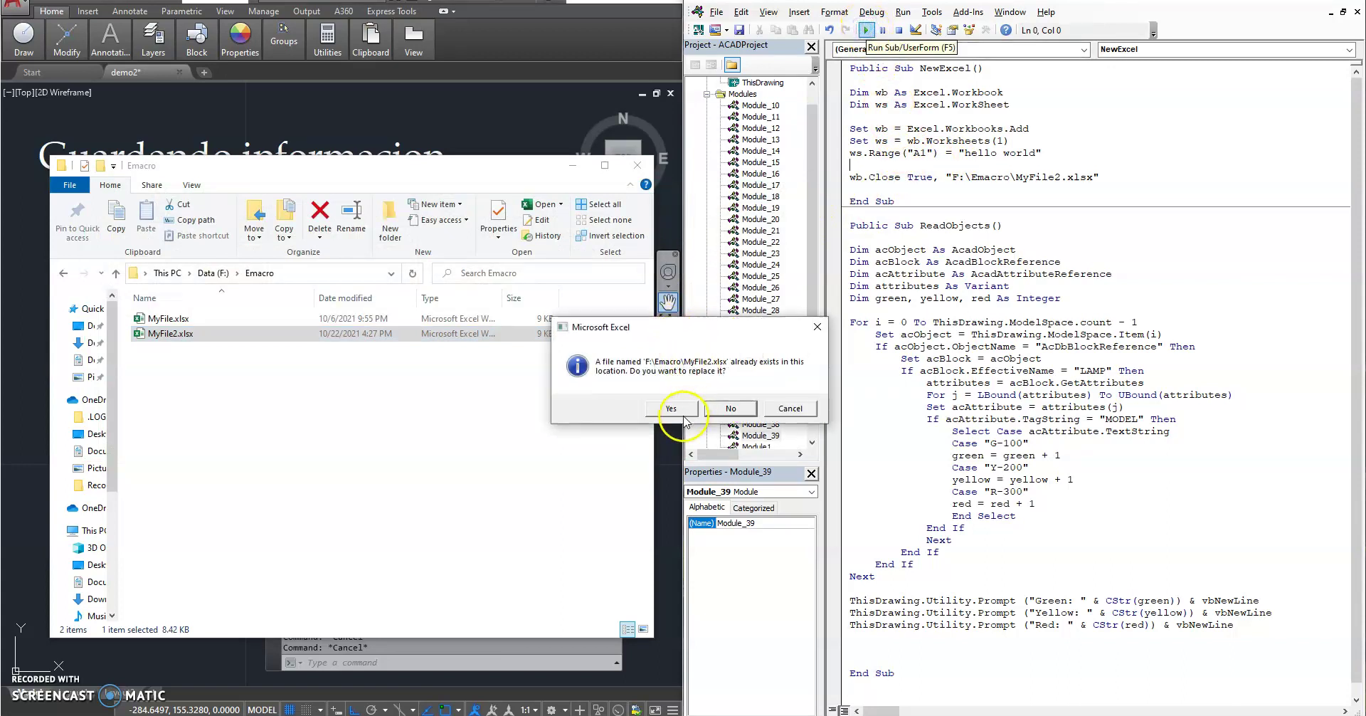
pyautogui.moveTo(646, 338); pyautogui.dragTo(396, 425)
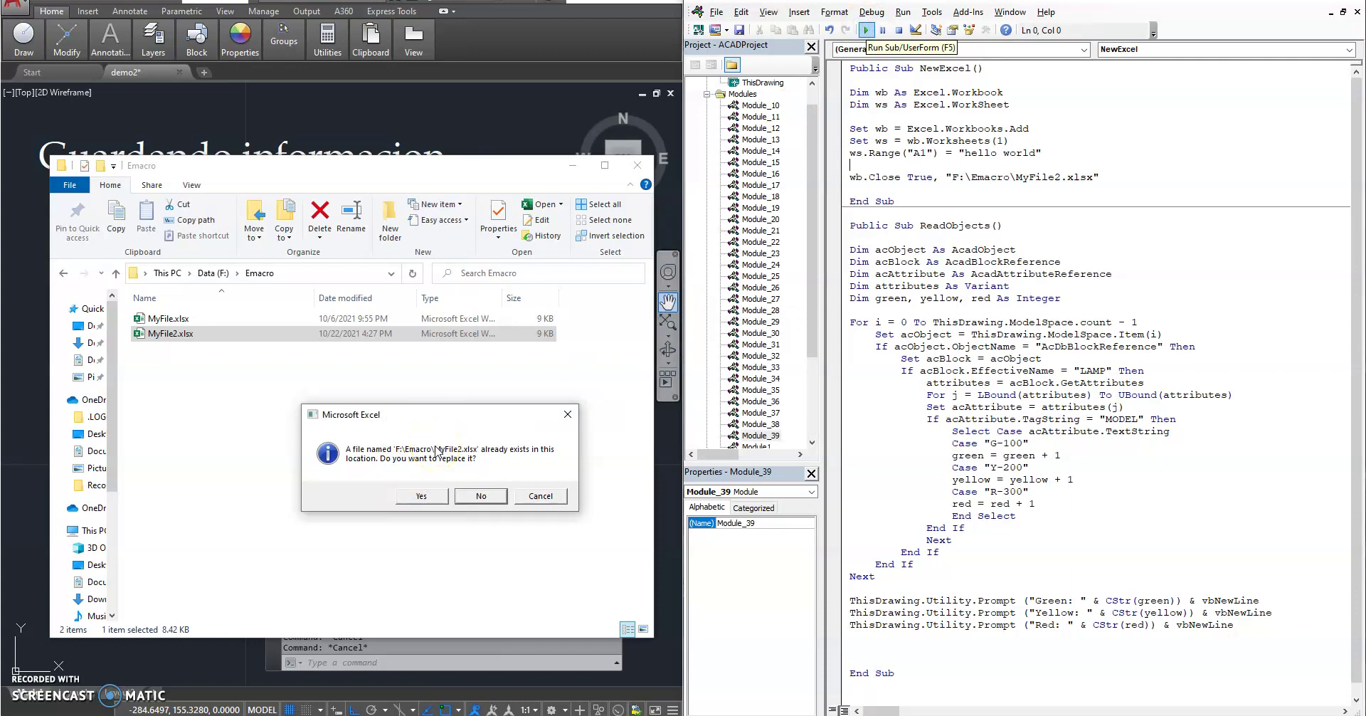
pyautogui.moveTo(470, 414); pyautogui.dragTo(410, 407)
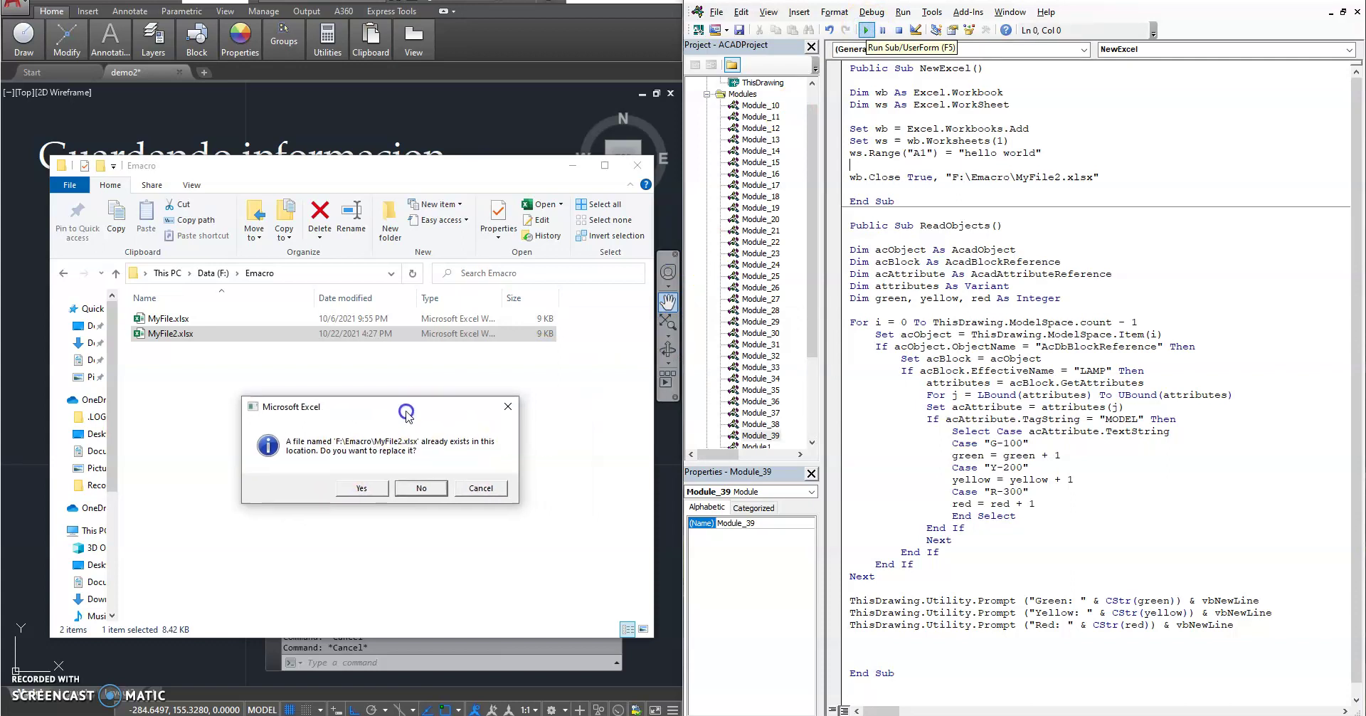
pyautogui.click(380, 489)
# - Reopen MyFile2.xlsx, autofit column A to confirm only 'hello world' remains, and close Excel
pyautogui.click(182, 334)
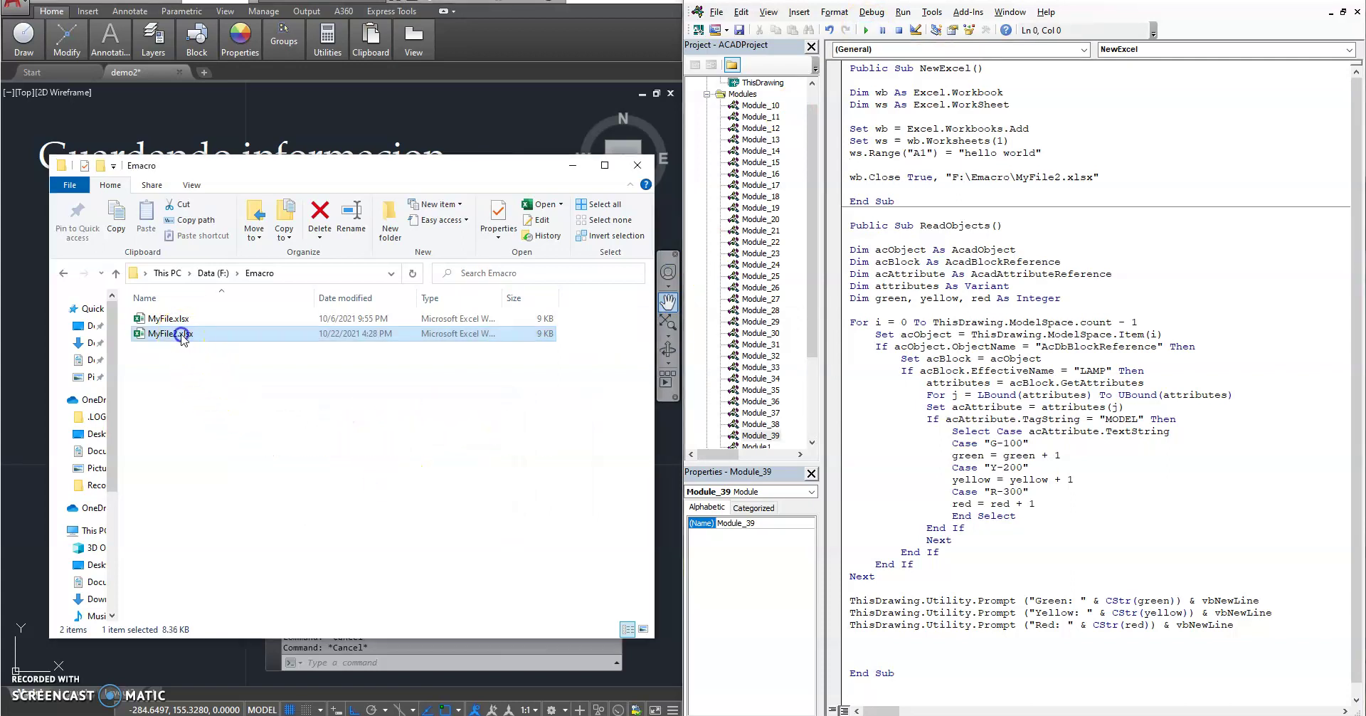
pyautogui.doubleClick(252, 334)
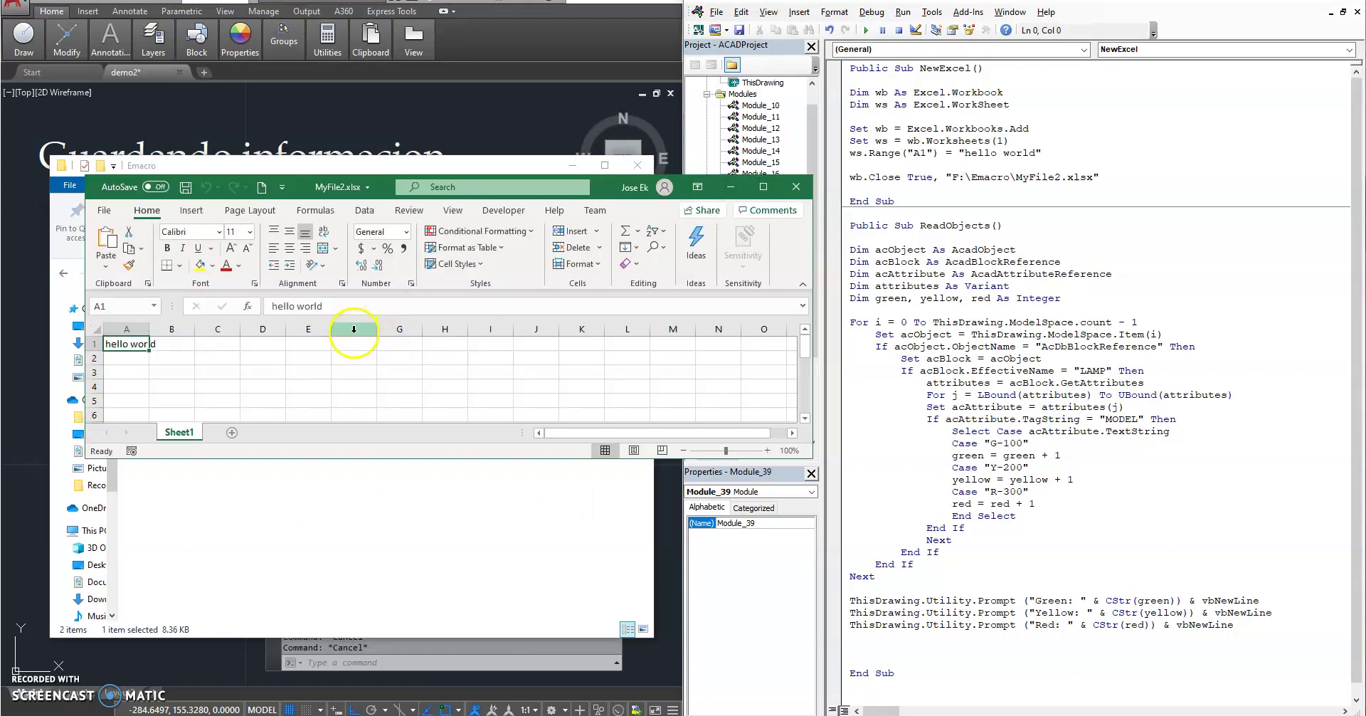
pyautogui.doubleClick(149, 329)
pyautogui.click(218, 349)
pyautogui.click(336, 372)
pyautogui.click(796, 188)
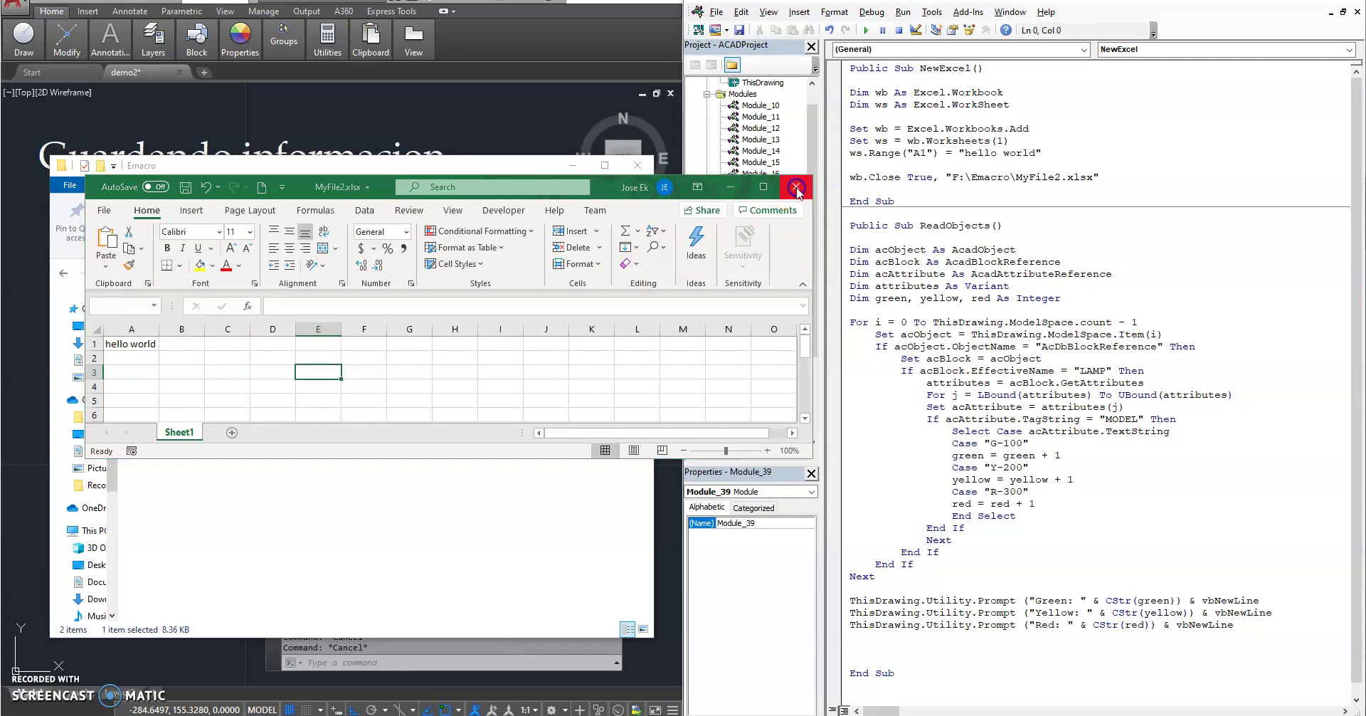
pyautogui.click(679, 370)
pyautogui.click(1101, 180)
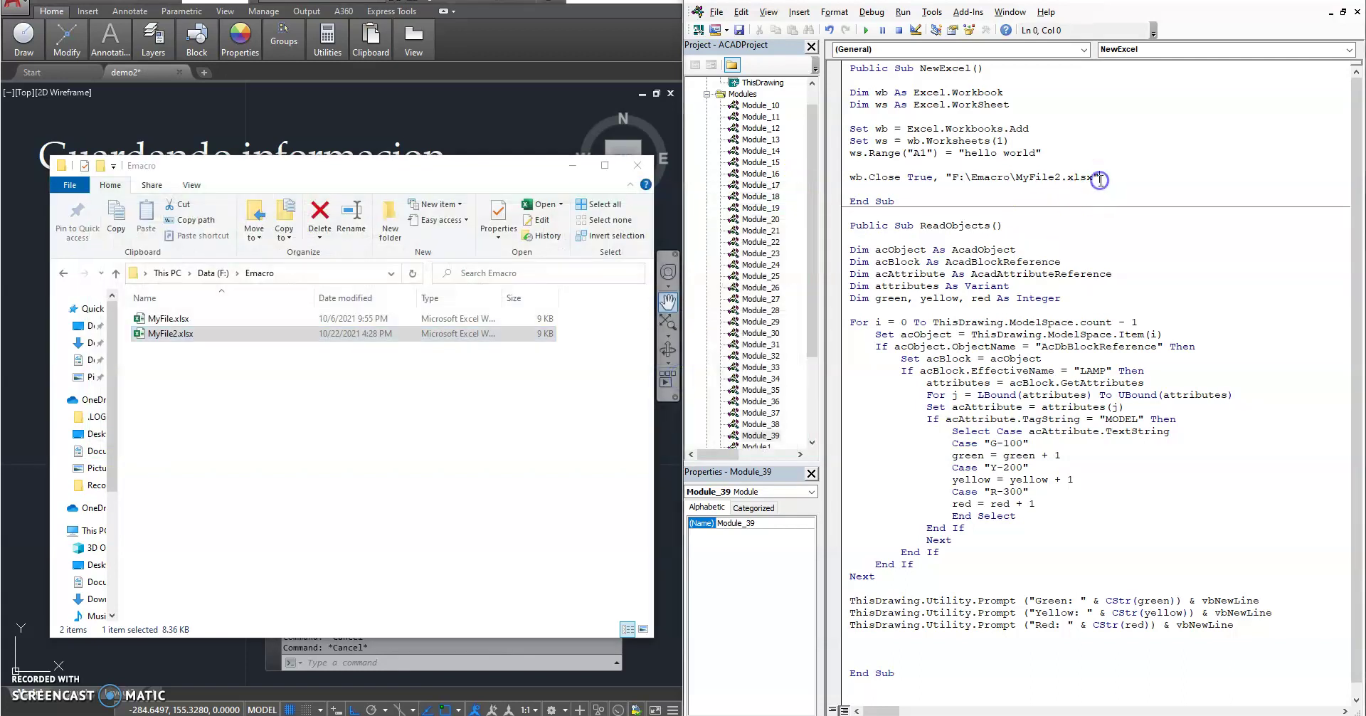
# - Select 'hello world' in the code, then restore the AutoCAD lamp drawing and snap it to the left half
pyautogui.click(1025, 167)
pyautogui.moveTo(1054, 153); pyautogui.dragTo(987, 158)
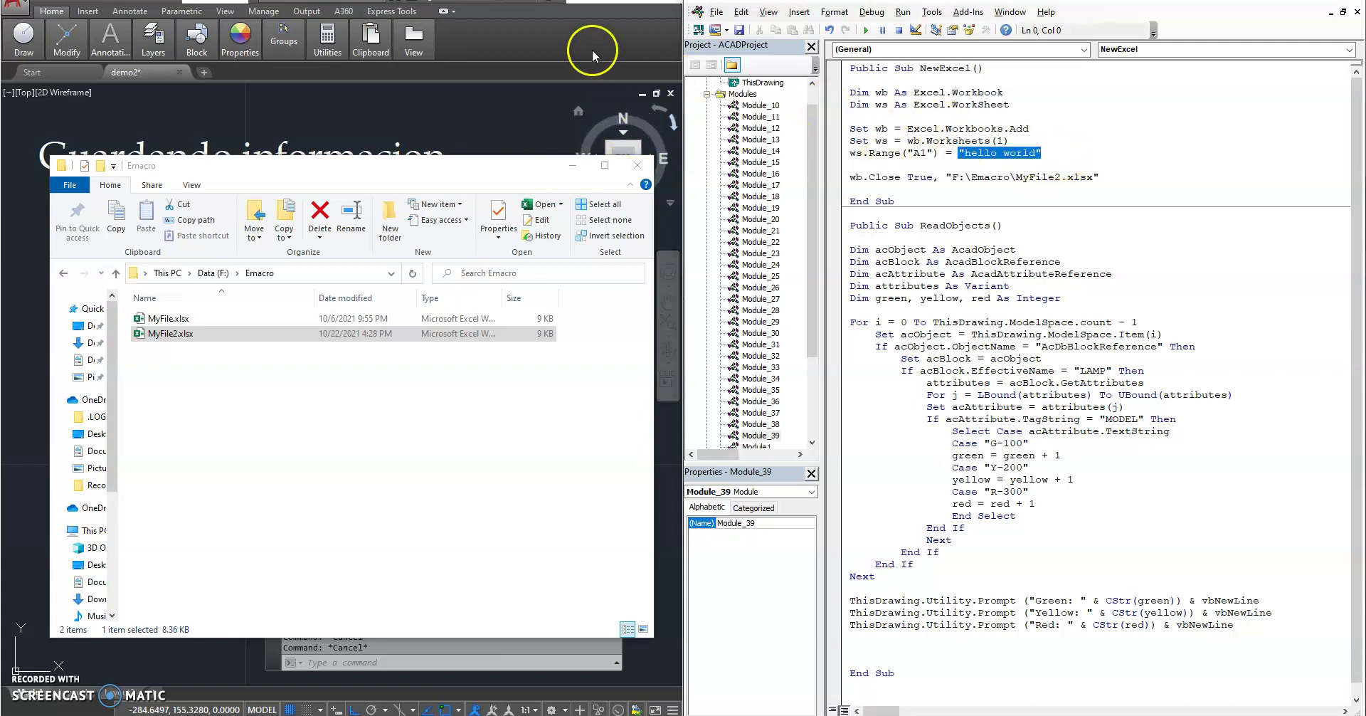
pyautogui.click(241, 39)
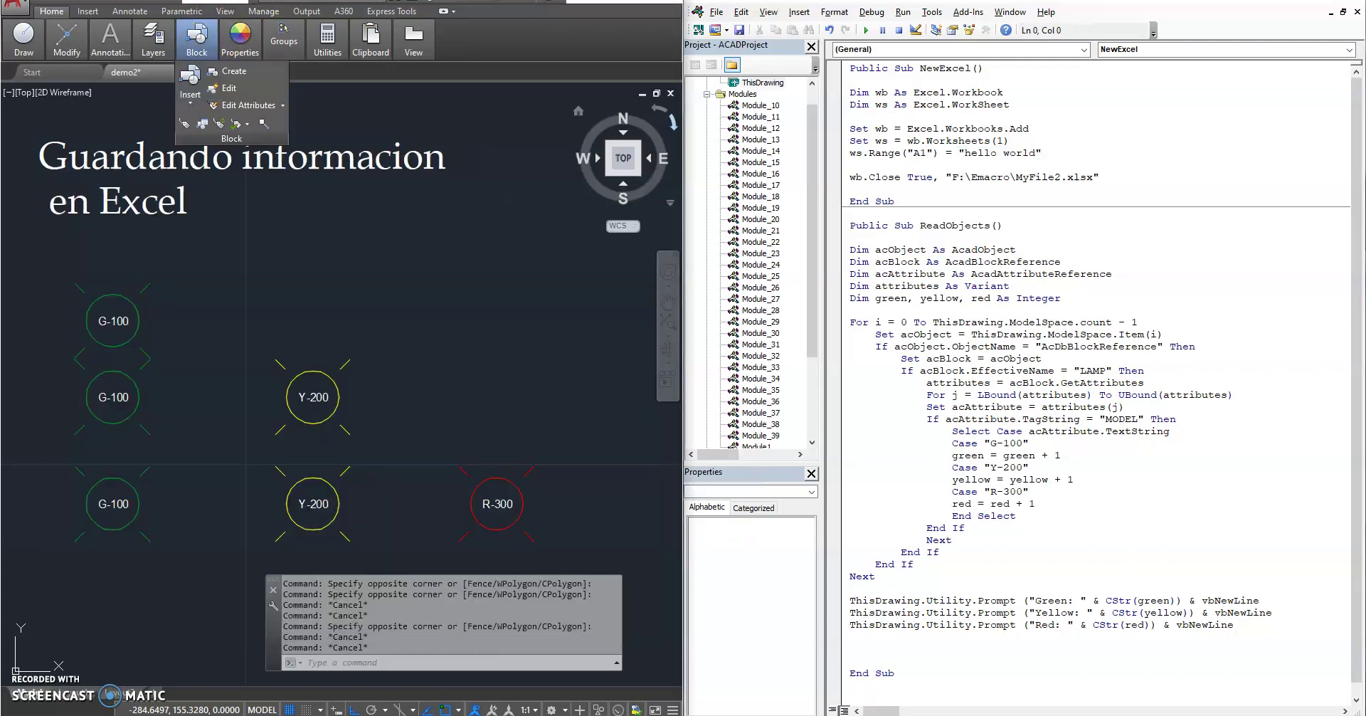
pyautogui.moveTo(221, 6)
pyautogui.mouseDown()
pyautogui.moveTo(205, 47)
pyautogui.moveTo(205, 15)
pyautogui.mouseUp()
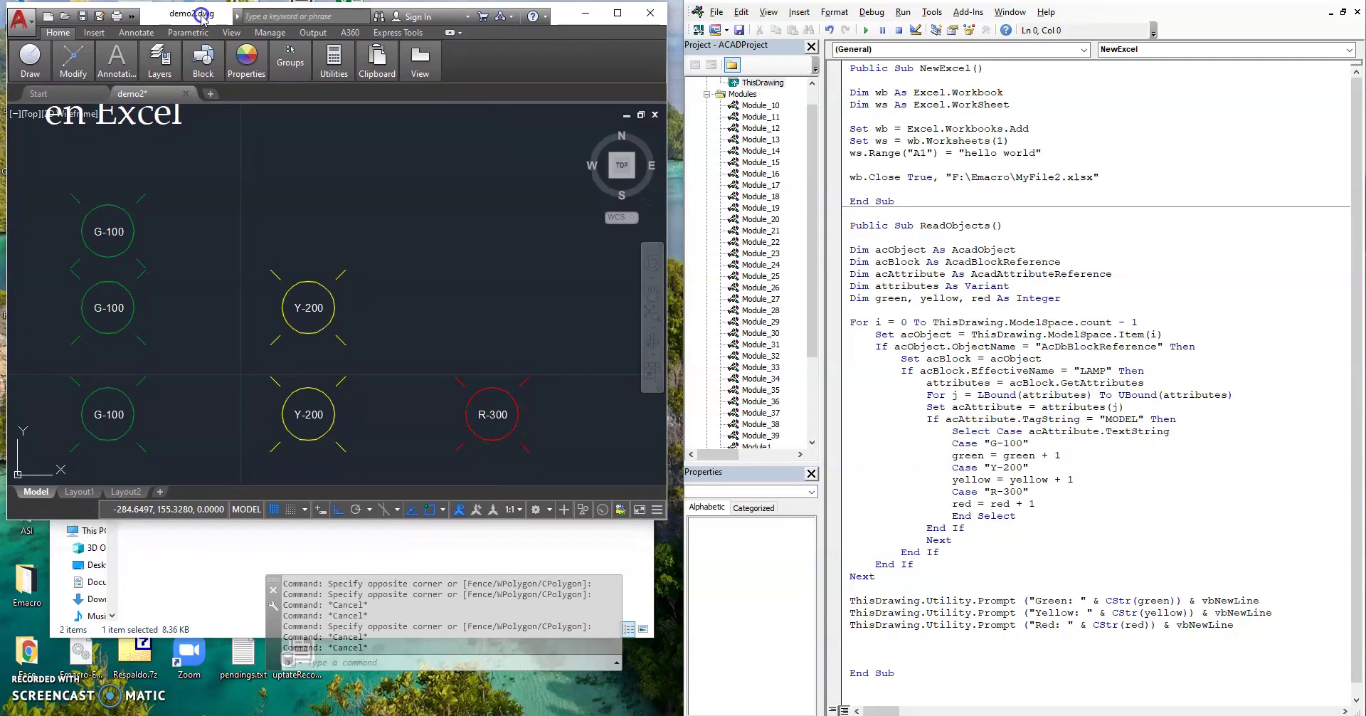
pyautogui.click(196, 22)
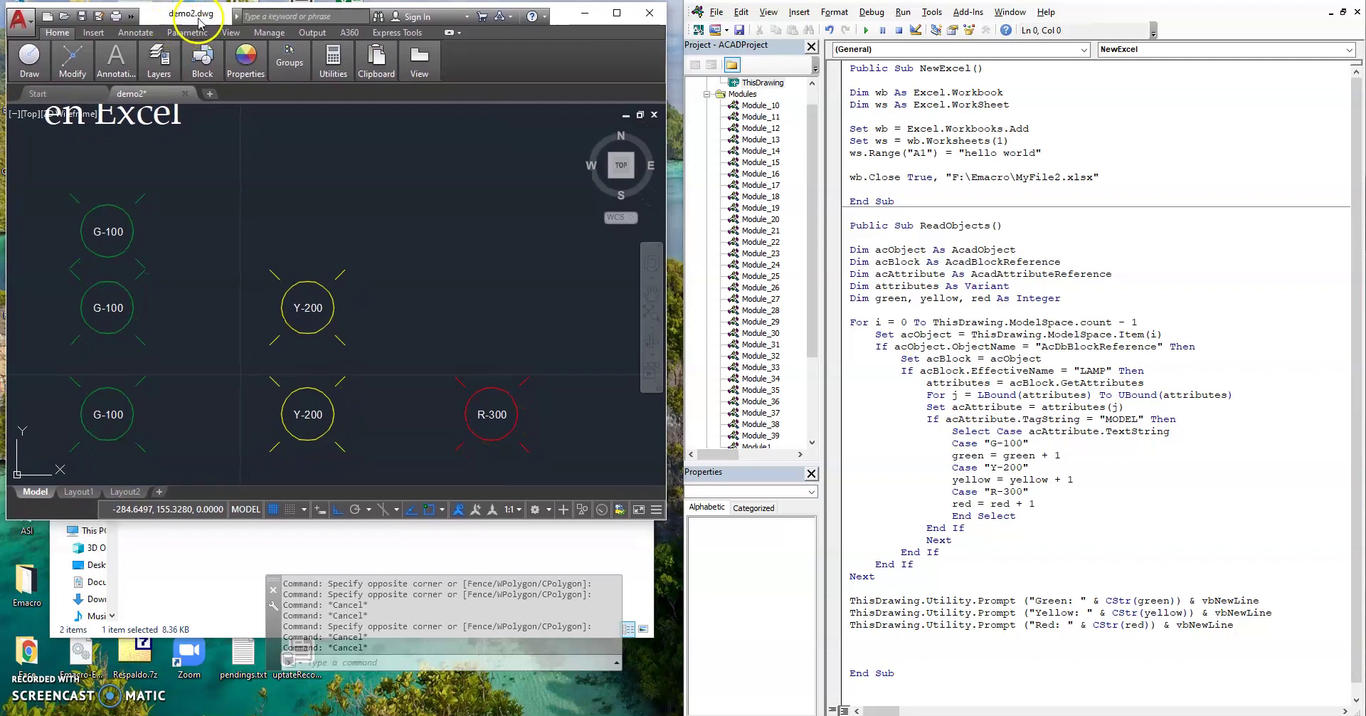
pyautogui.moveTo(205, 23); pyautogui.dragTo(9, 269)
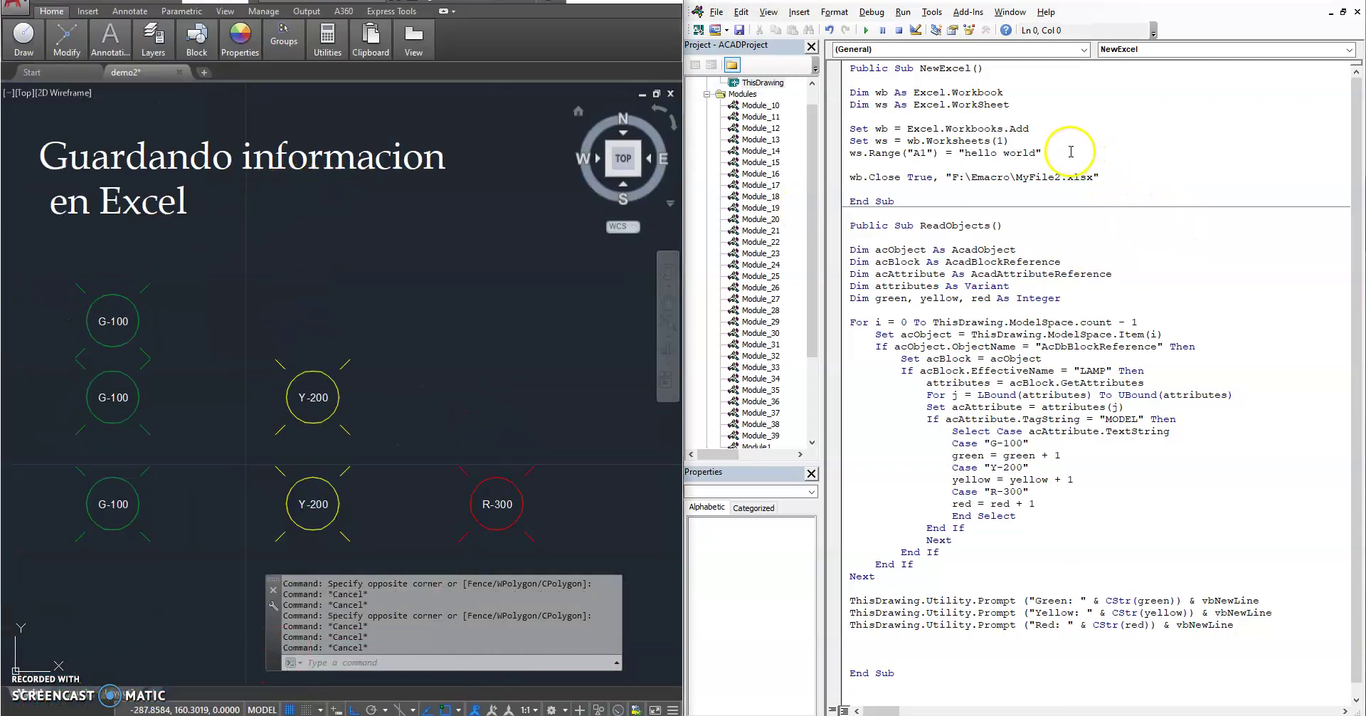
# - Replace "hello world" on the ws.Range("A1") line with ThisDrawing.Name
pyautogui.moveTo(1042, 153); pyautogui.dragTo(951, 150)
pyautogui.write('Thisdrawing')
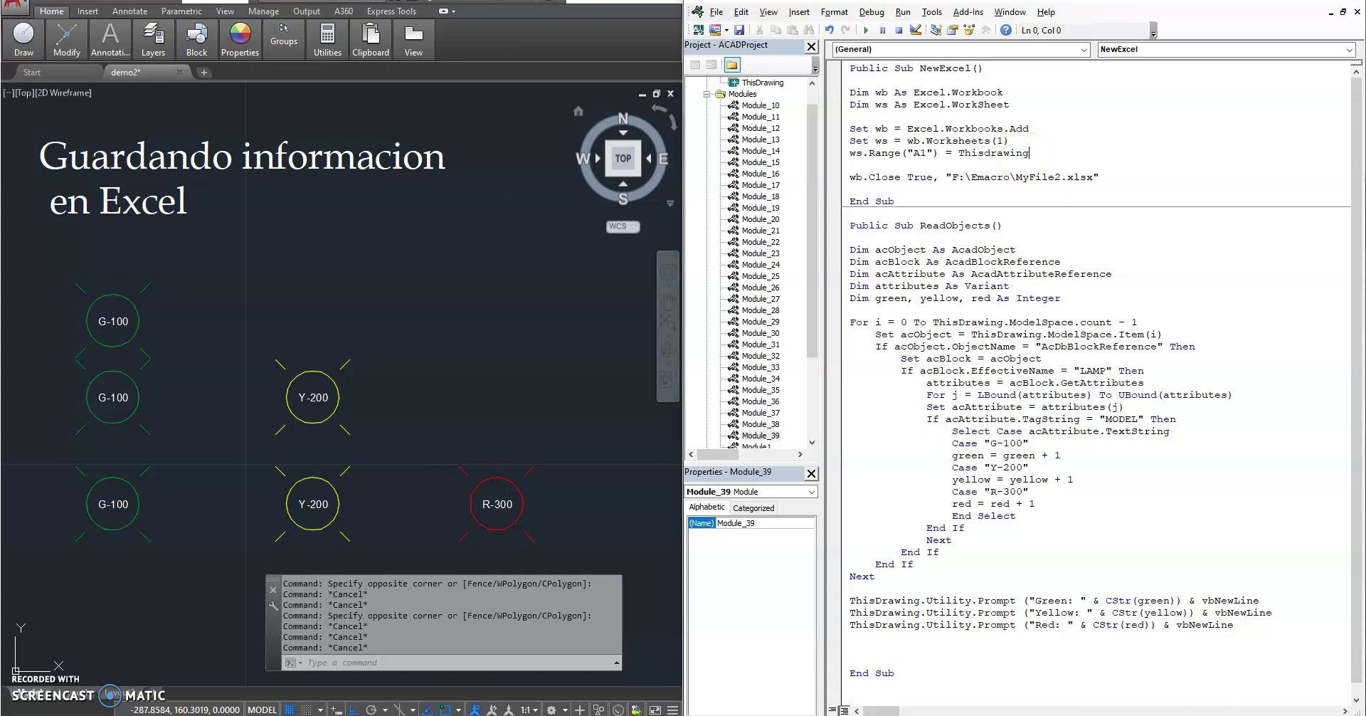
pyautogui.write('.Name')
pyautogui.click(334, 702)
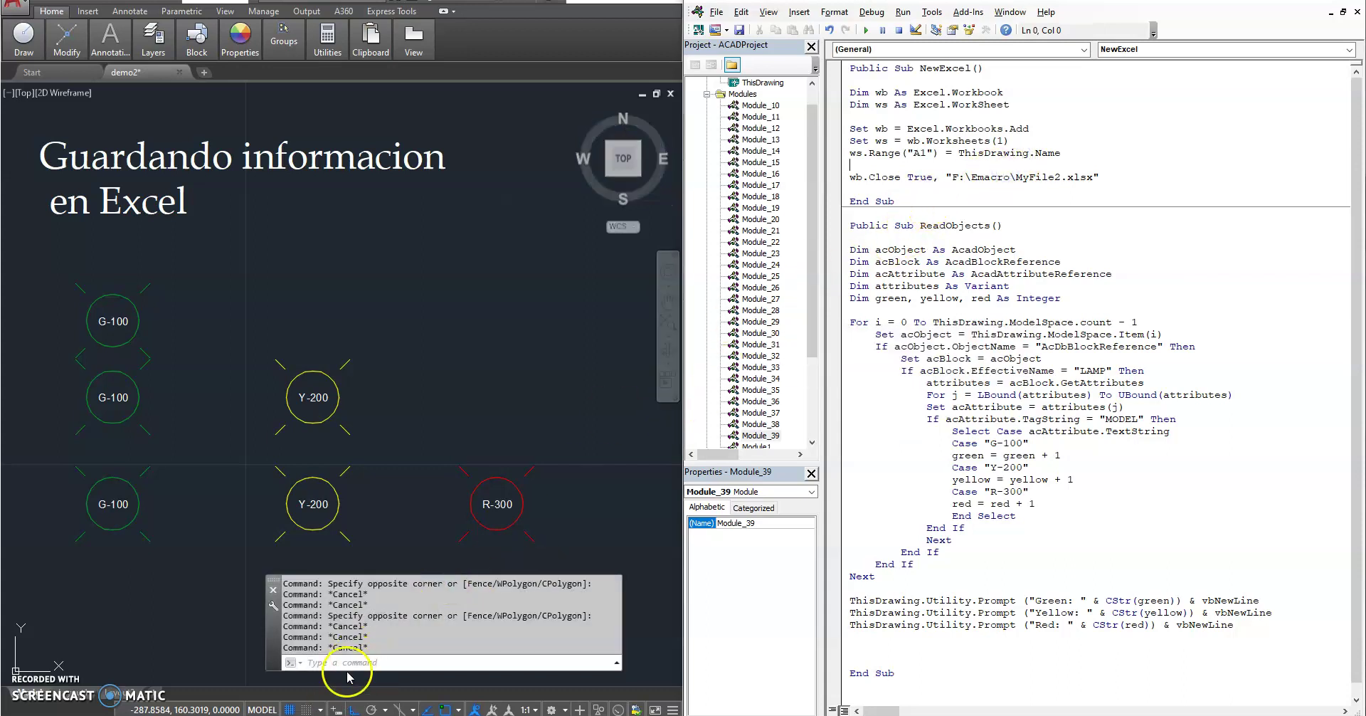
# - Run the updated NewExcel macro, allow replacing MyFile2.xlsx, and open the file
pyautogui.hotkey('alt', 'Tab')
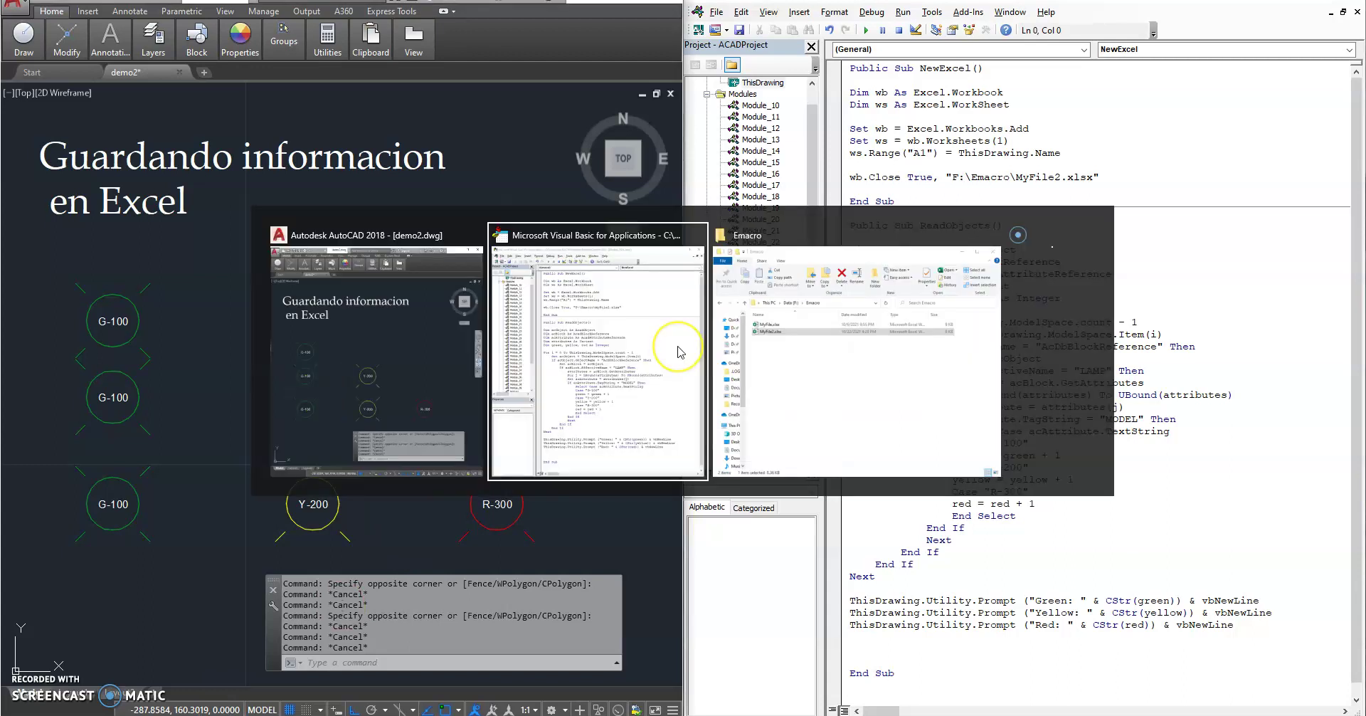
pyautogui.hotkey('alt', 'Tab')
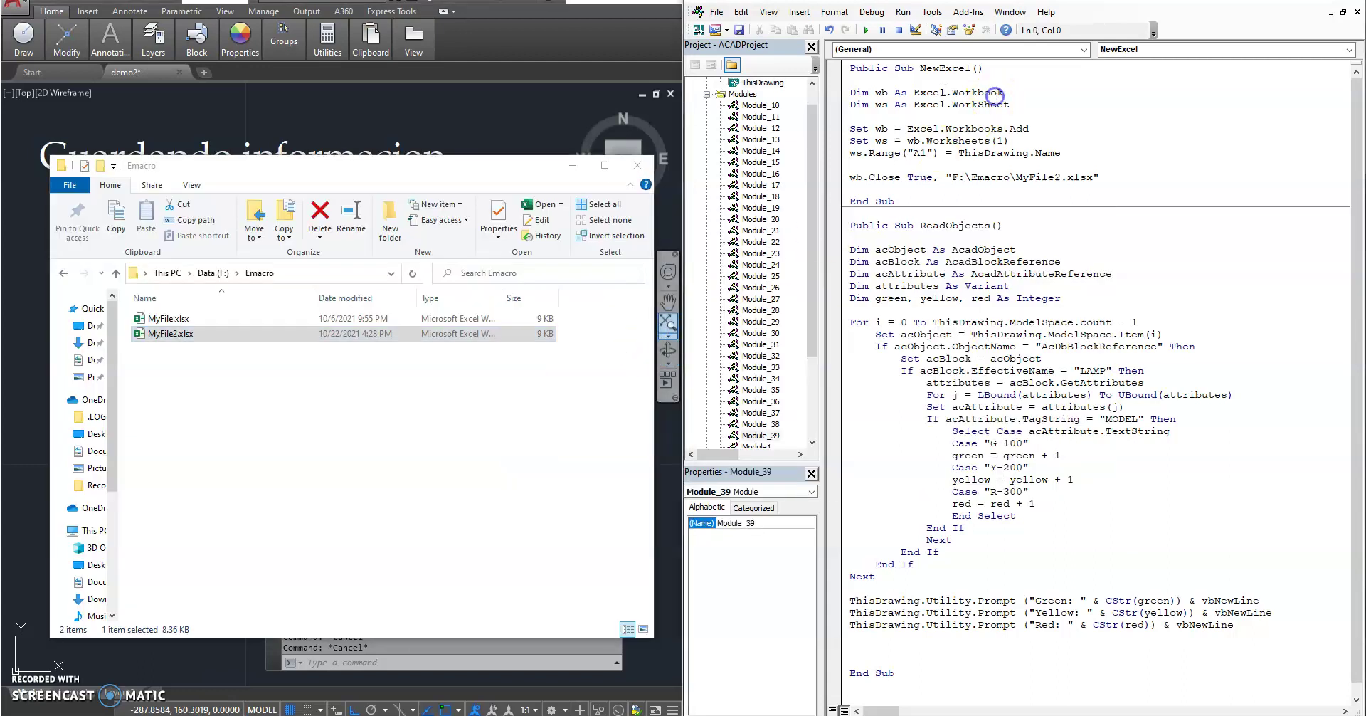
pyautogui.click(866, 31)
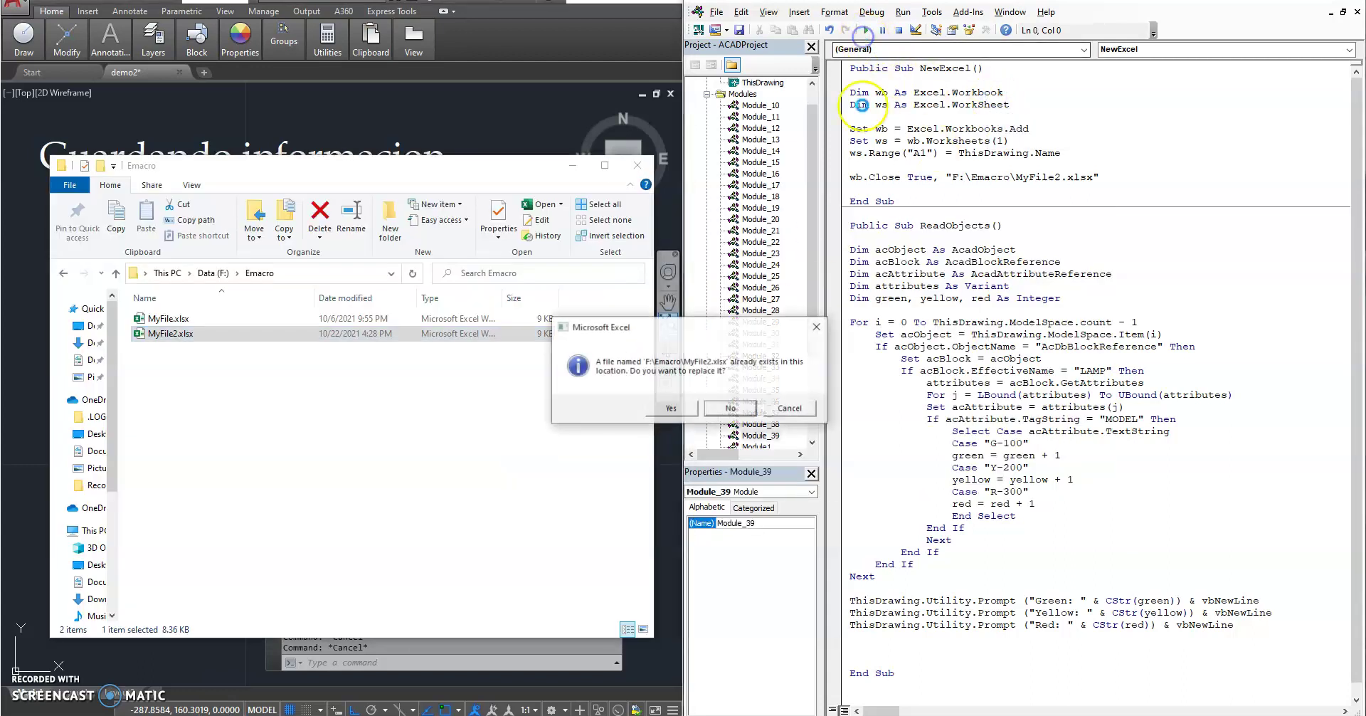
pyautogui.click(687, 406)
pyautogui.doubleClick(158, 333)
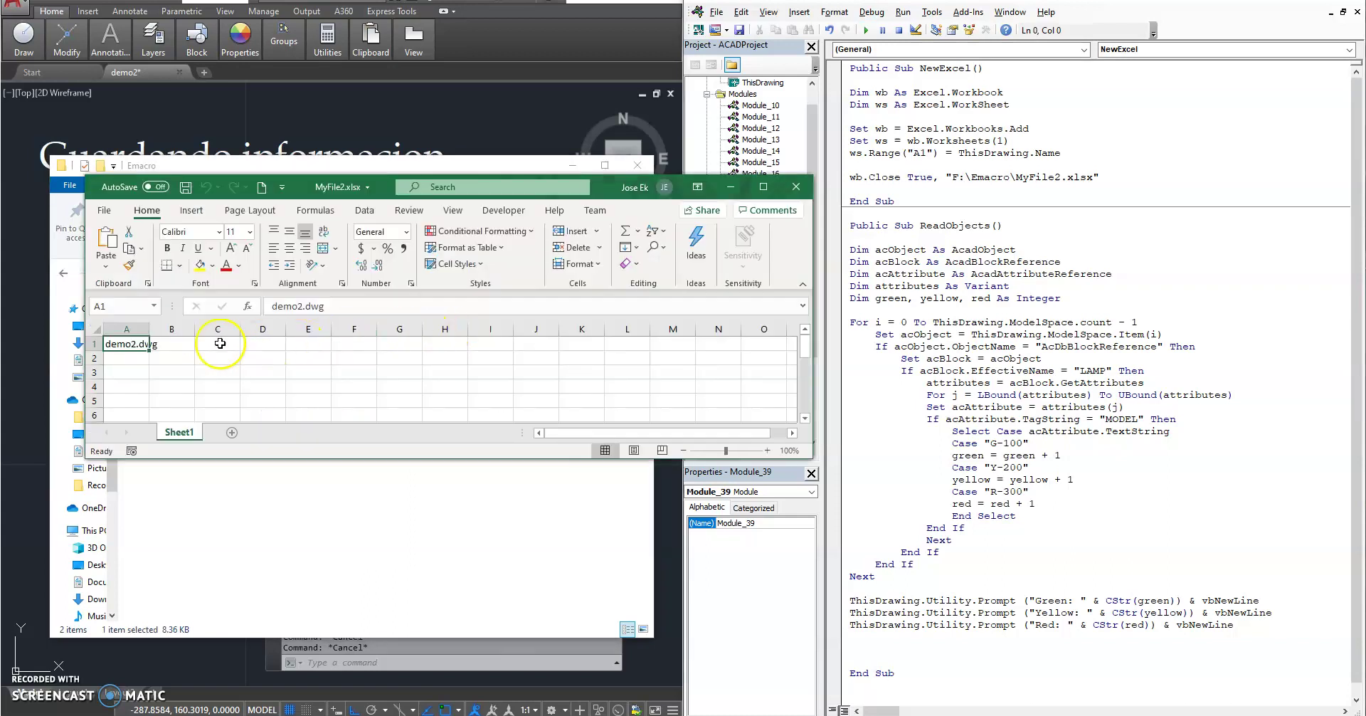
# - Autofit column A to show demo2.dwg, close Excel without saving, and minimize the Emacro folder
pyautogui.doubleClick(146, 330)
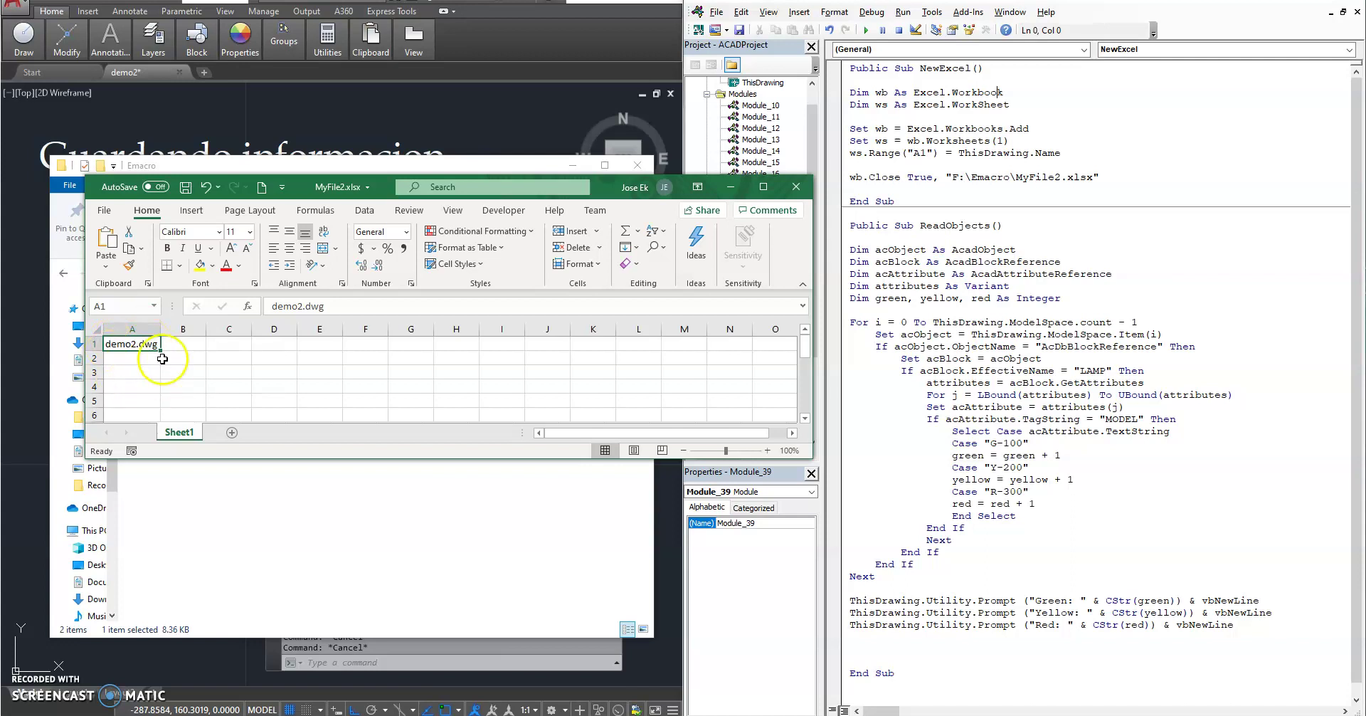
pyautogui.click(796, 189)
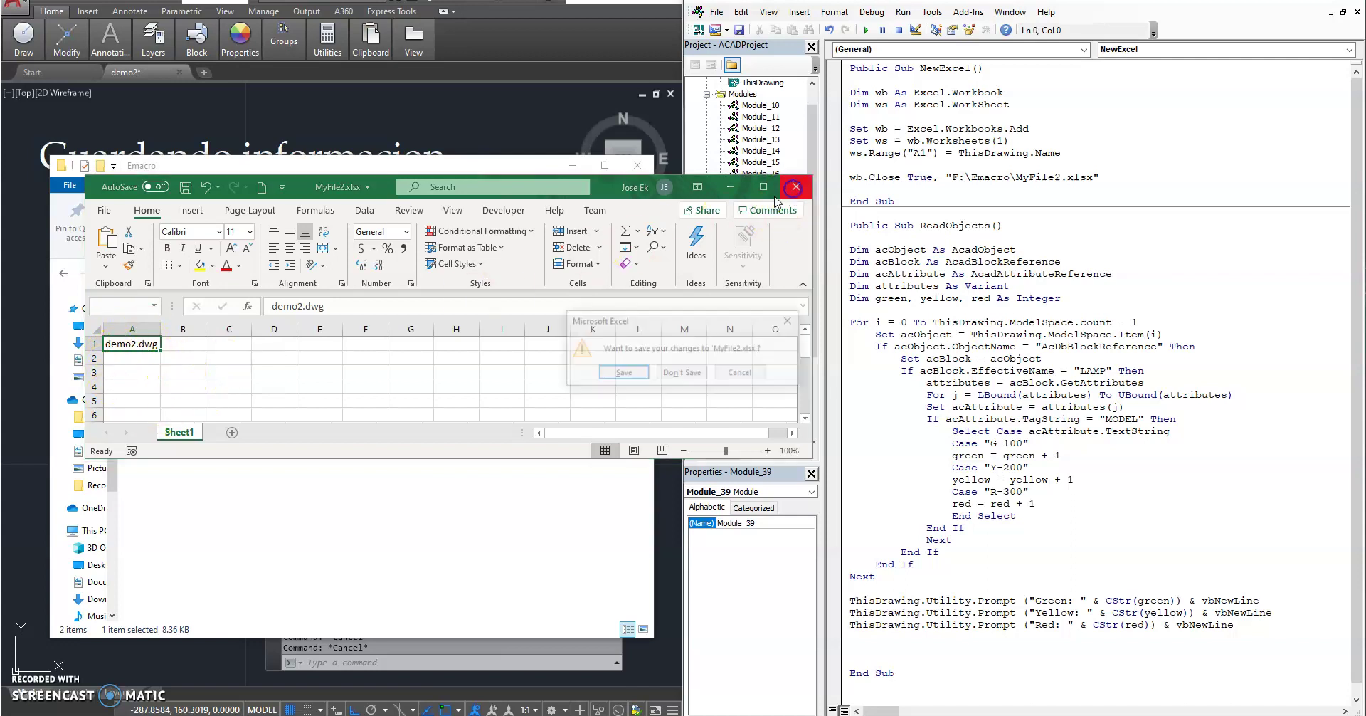
pyautogui.click(687, 374)
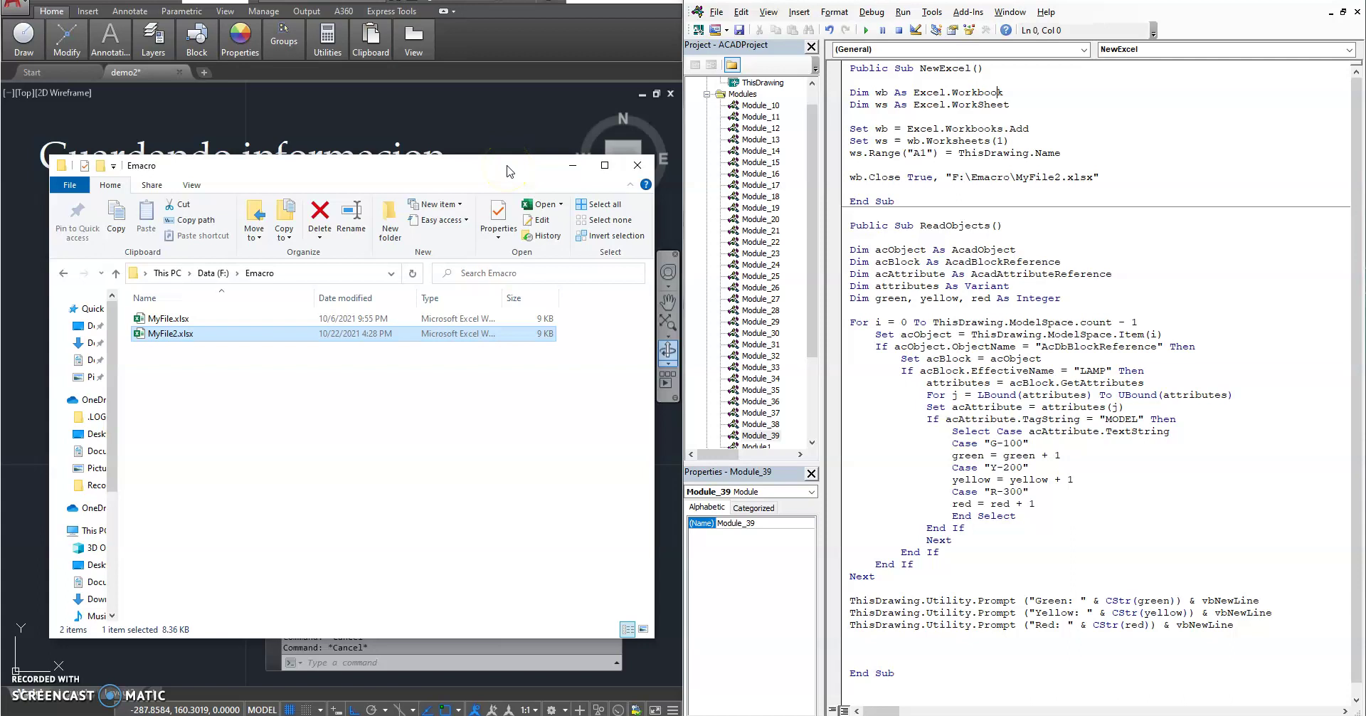
pyautogui.click(572, 165)
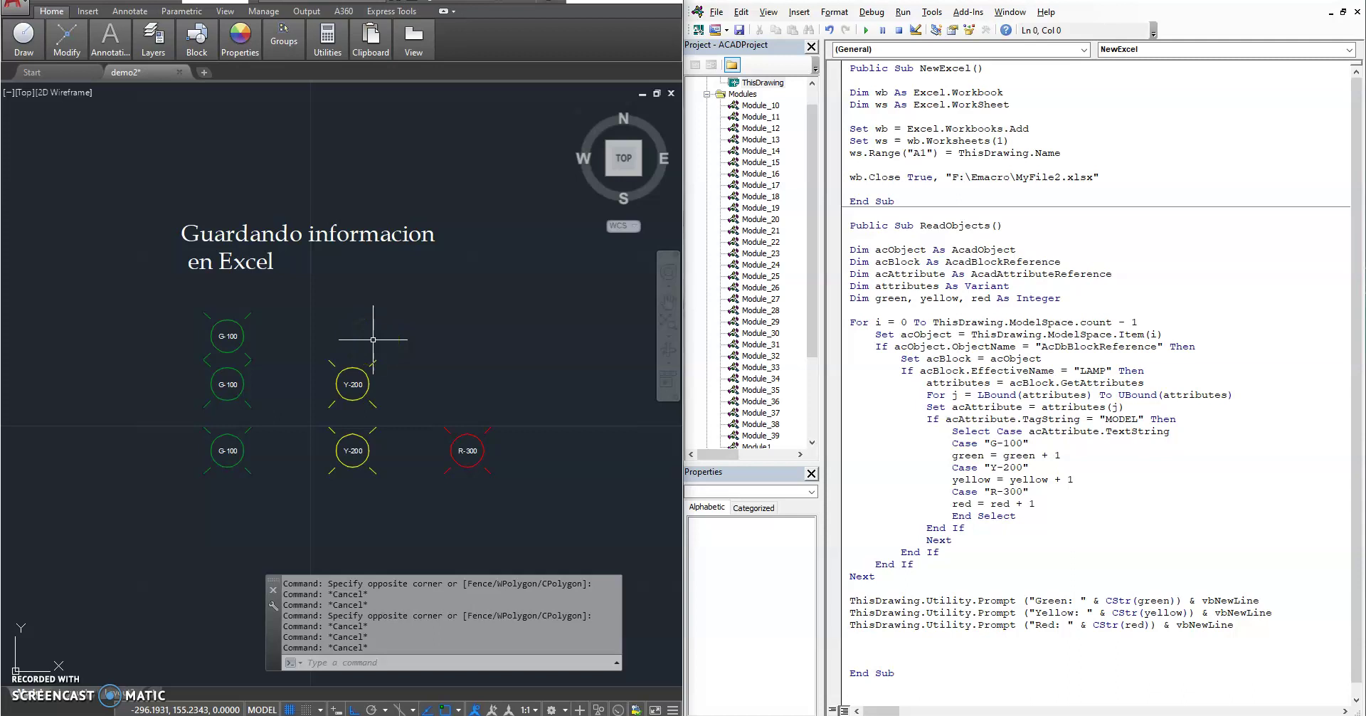
# - Delete the blank line above End Sub in the ReadObjects macro
pyautogui.click(954, 355)
pyautogui.scroll(-1, 956, 348)
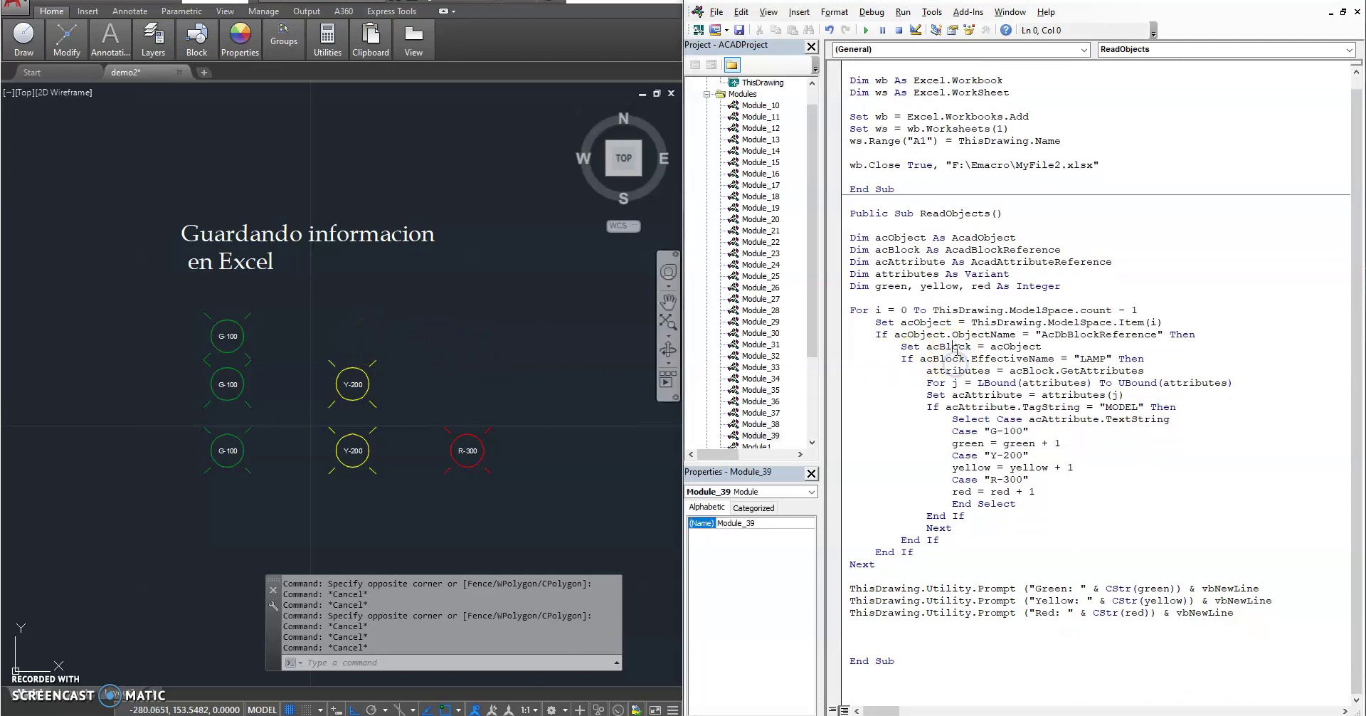
pyautogui.press('BackSpace')
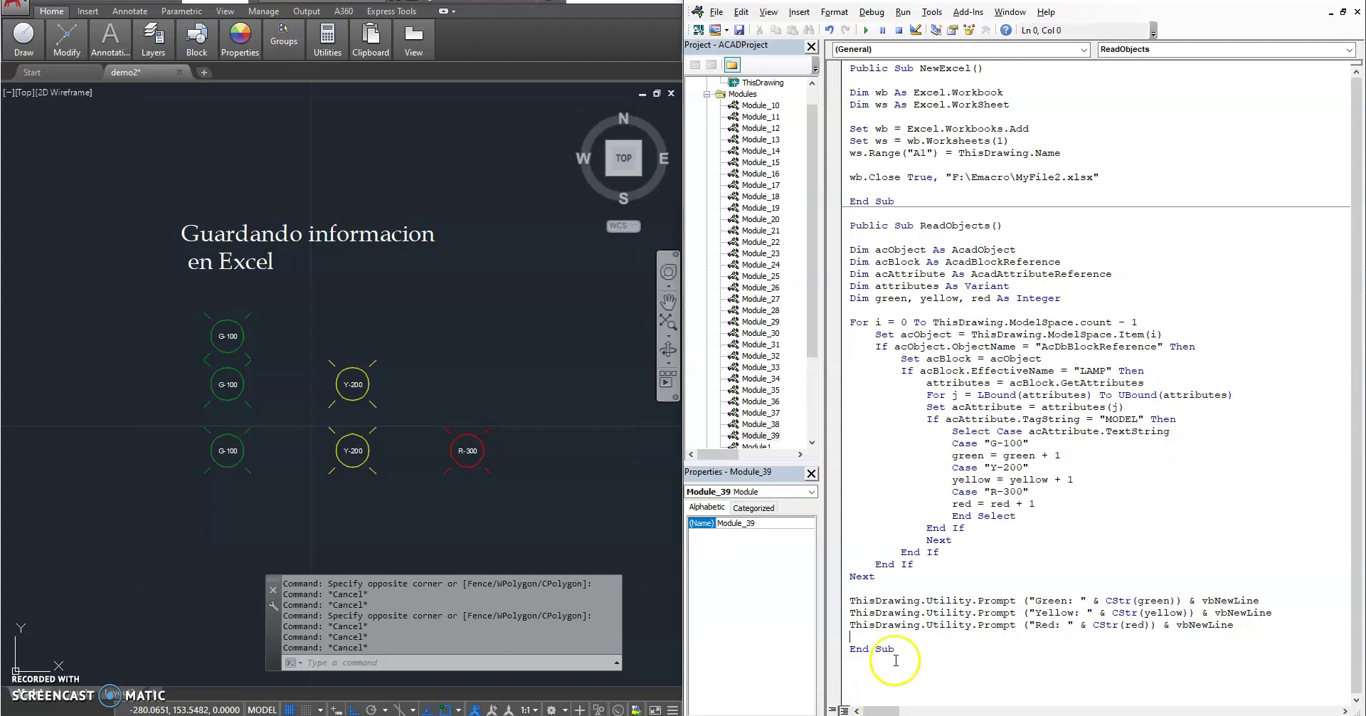
# - Review ReadObjects, highlighting its model-space loop and the AcDbBlockReference check
pyautogui.moveTo(893, 651); pyautogui.dragTo(819, 230)
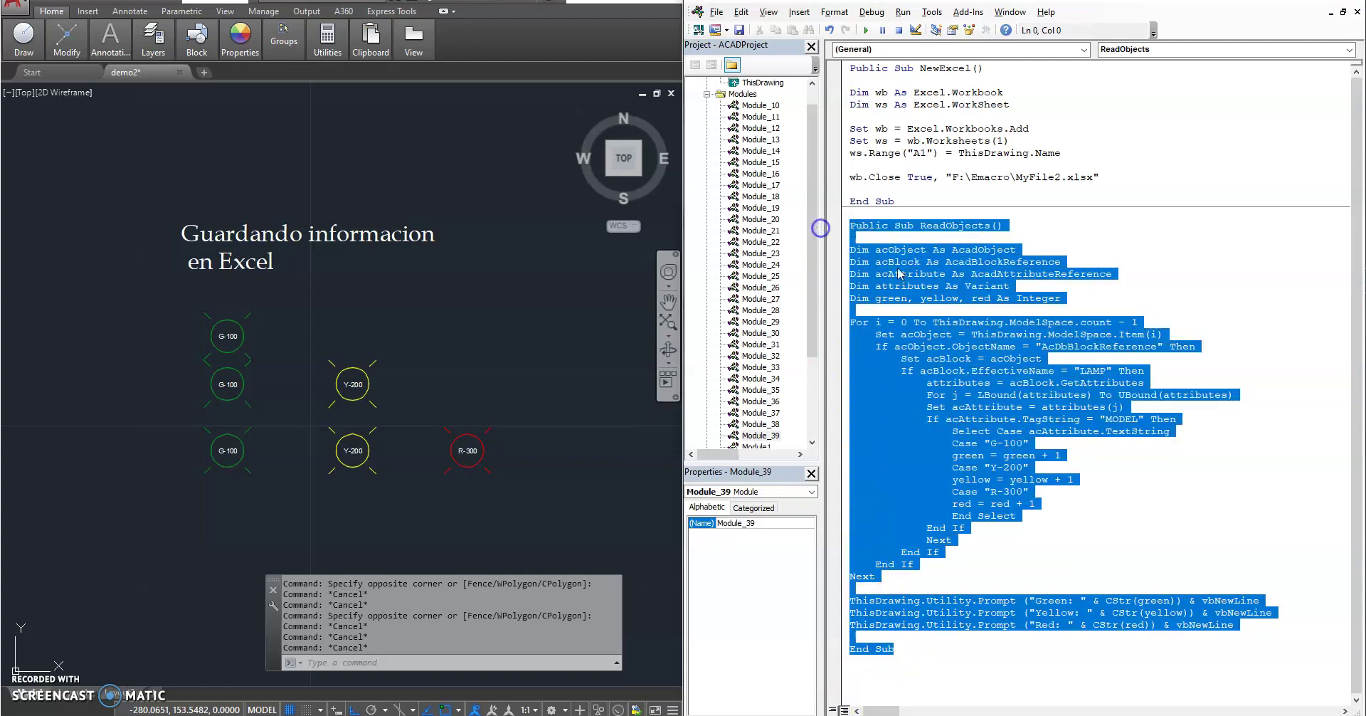
pyautogui.click(1013, 334)
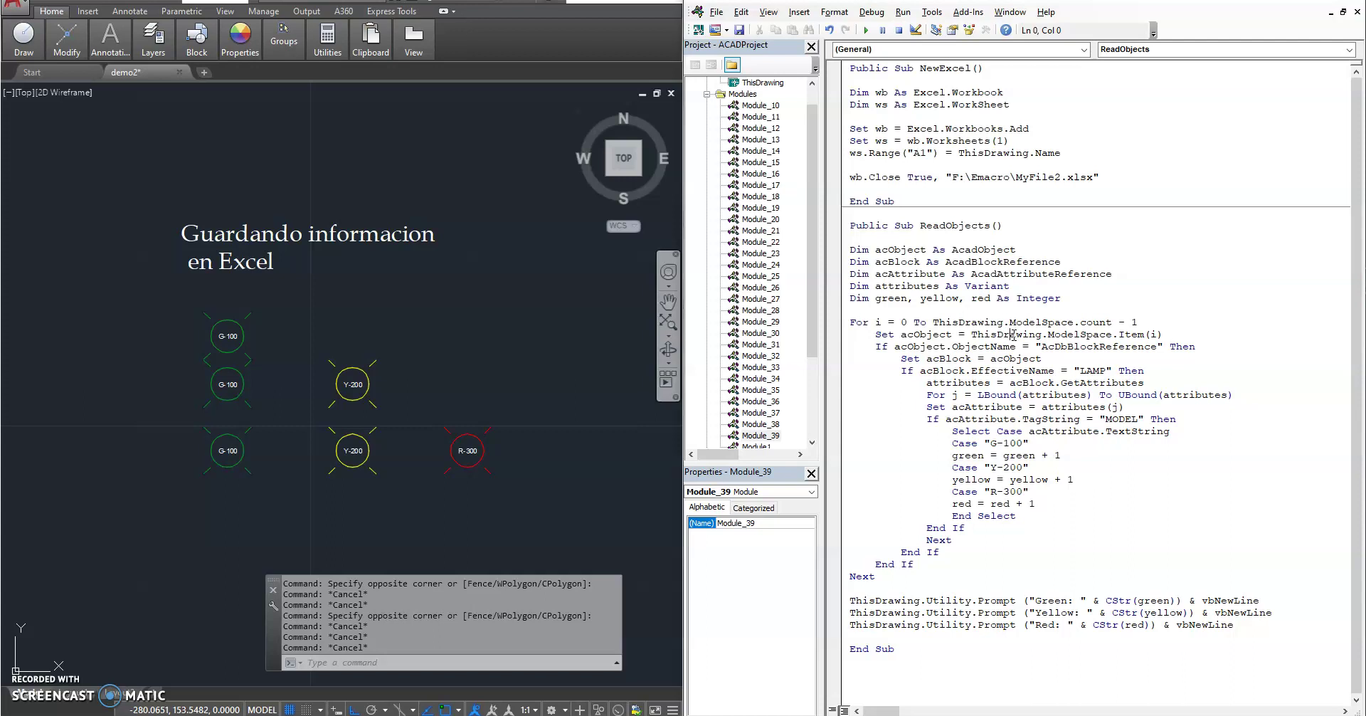
pyautogui.moveTo(886, 659); pyautogui.dragTo(802, 224)
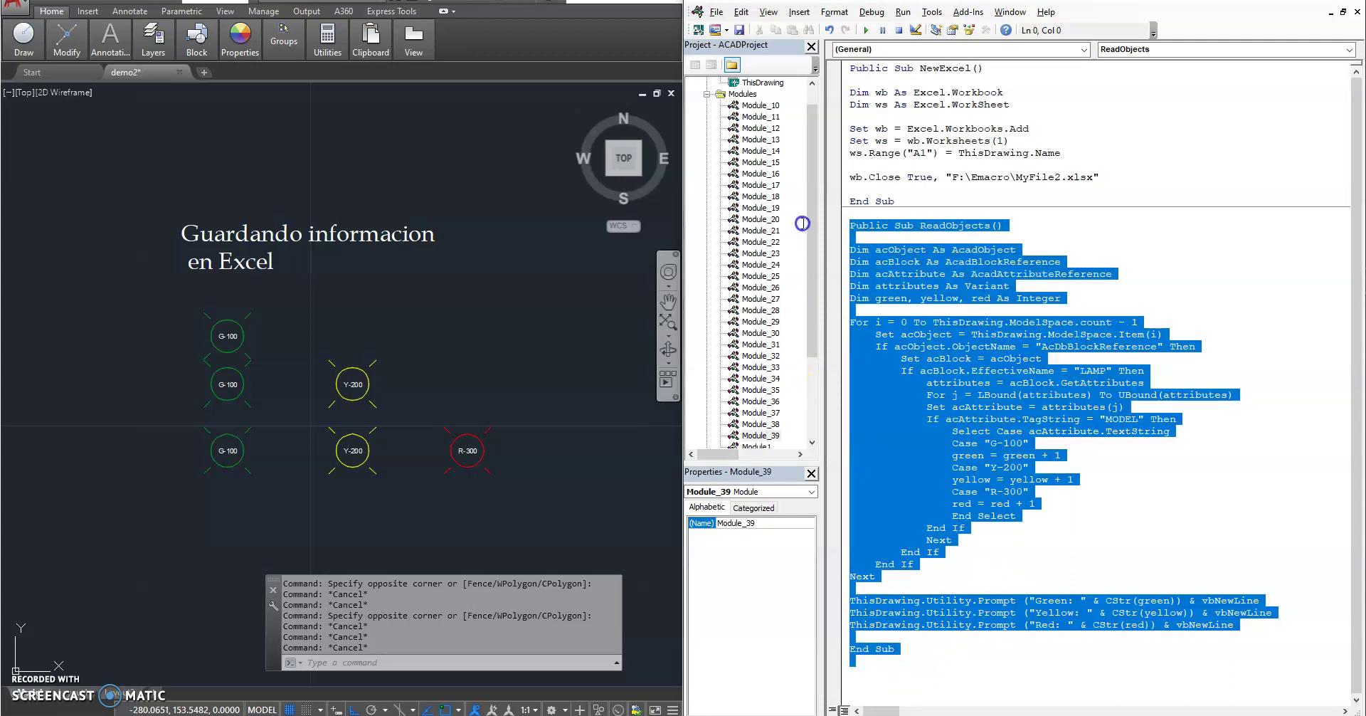
pyautogui.click(1043, 361)
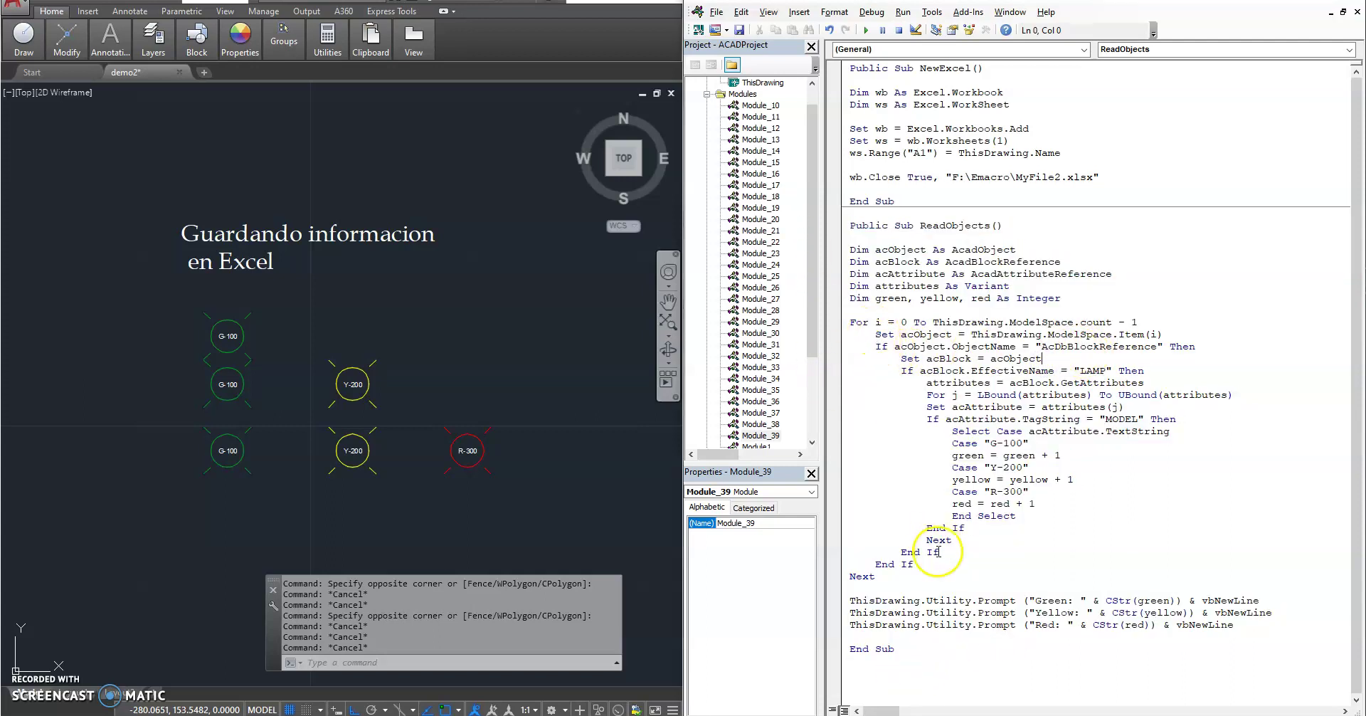
pyautogui.moveTo(1137, 322); pyautogui.dragTo(857, 310)
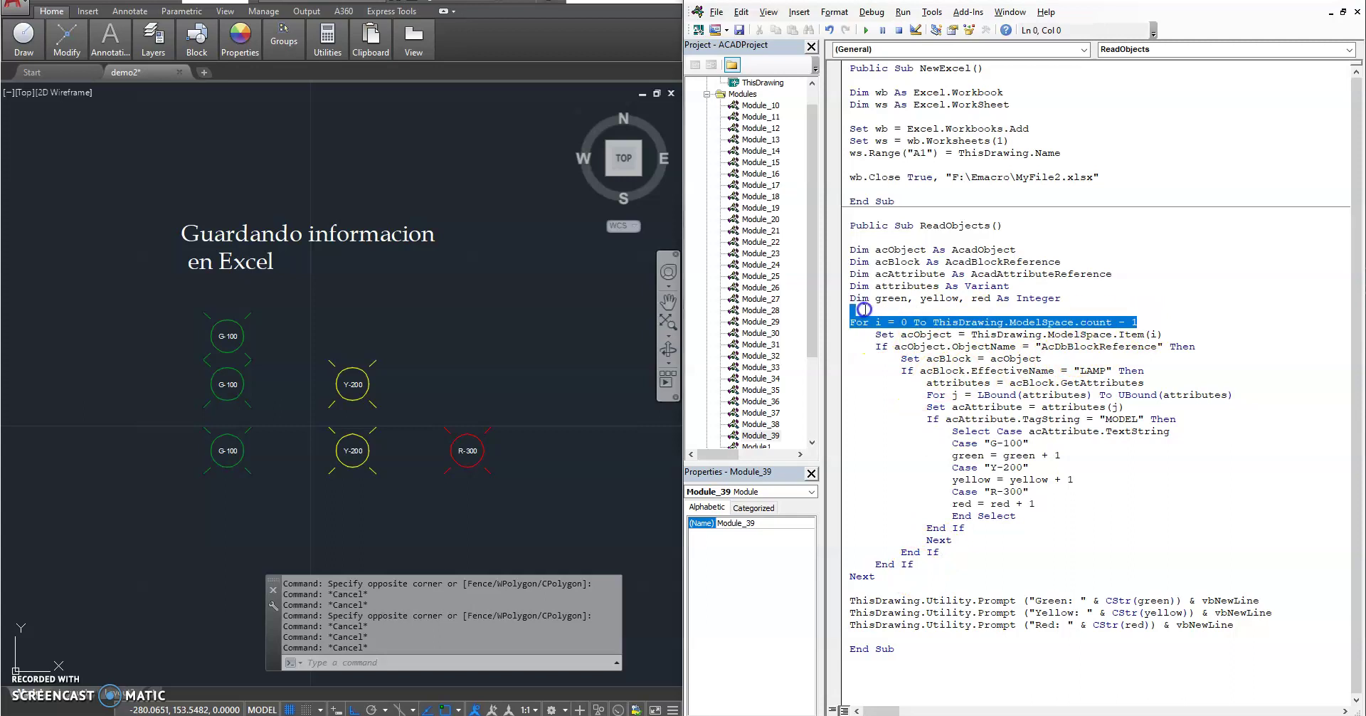
pyautogui.doubleClick(1098, 346)
pyautogui.click(1083, 356)
pyautogui.click(518, 422)
pyautogui.doubleClick(367, 384)
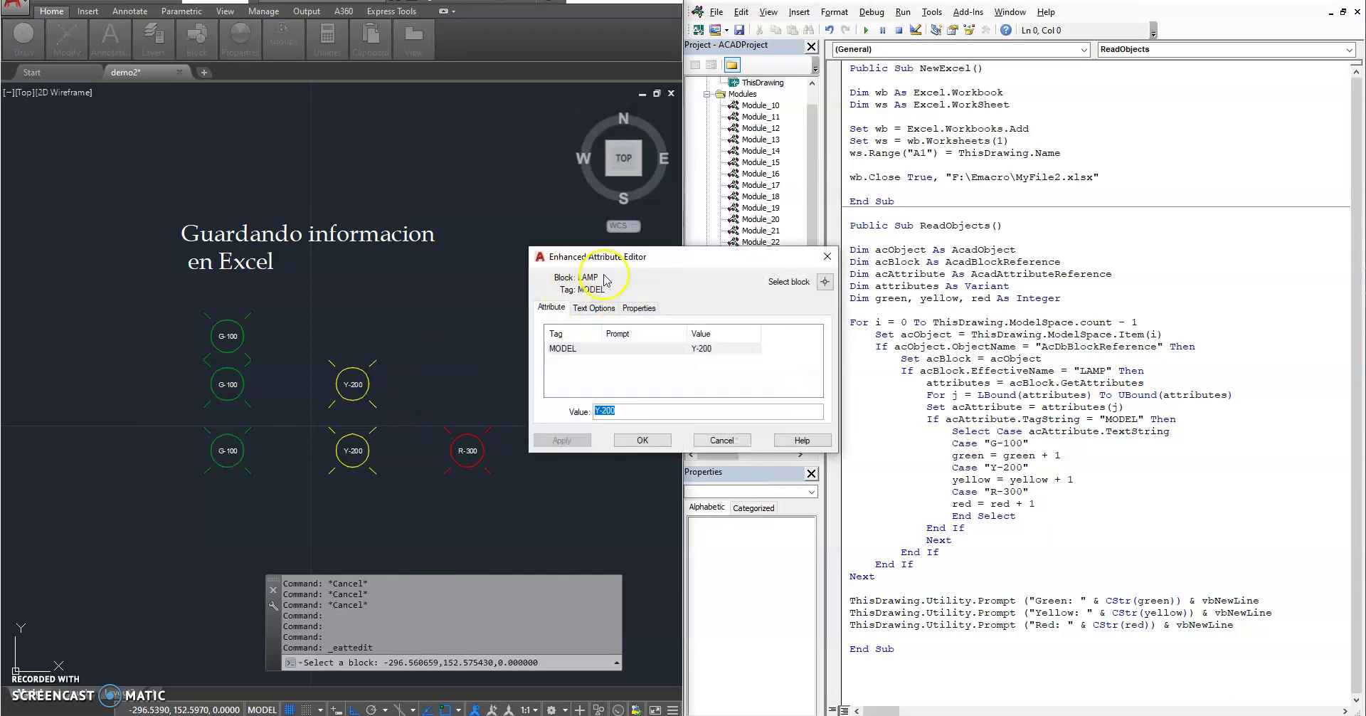
pyautogui.click(721, 439)
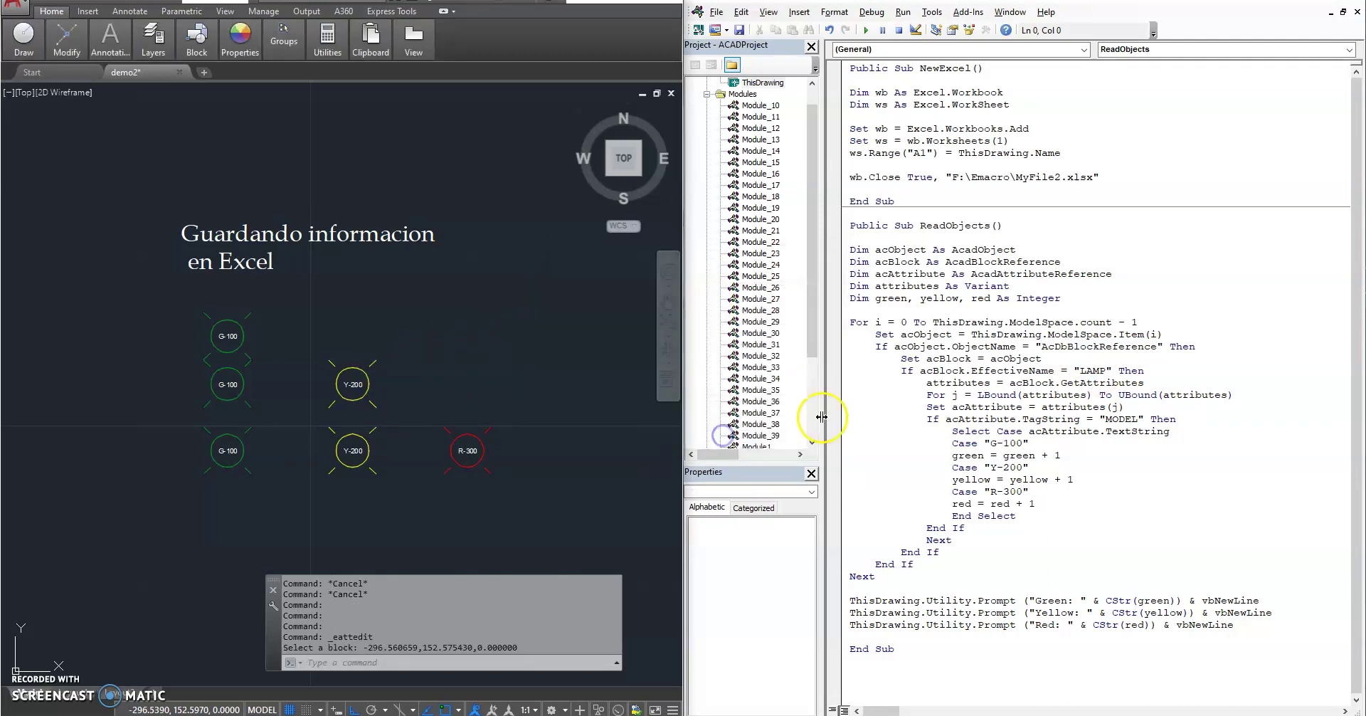
pyautogui.doubleClick(1096, 371)
pyautogui.doubleClick(1121, 419)
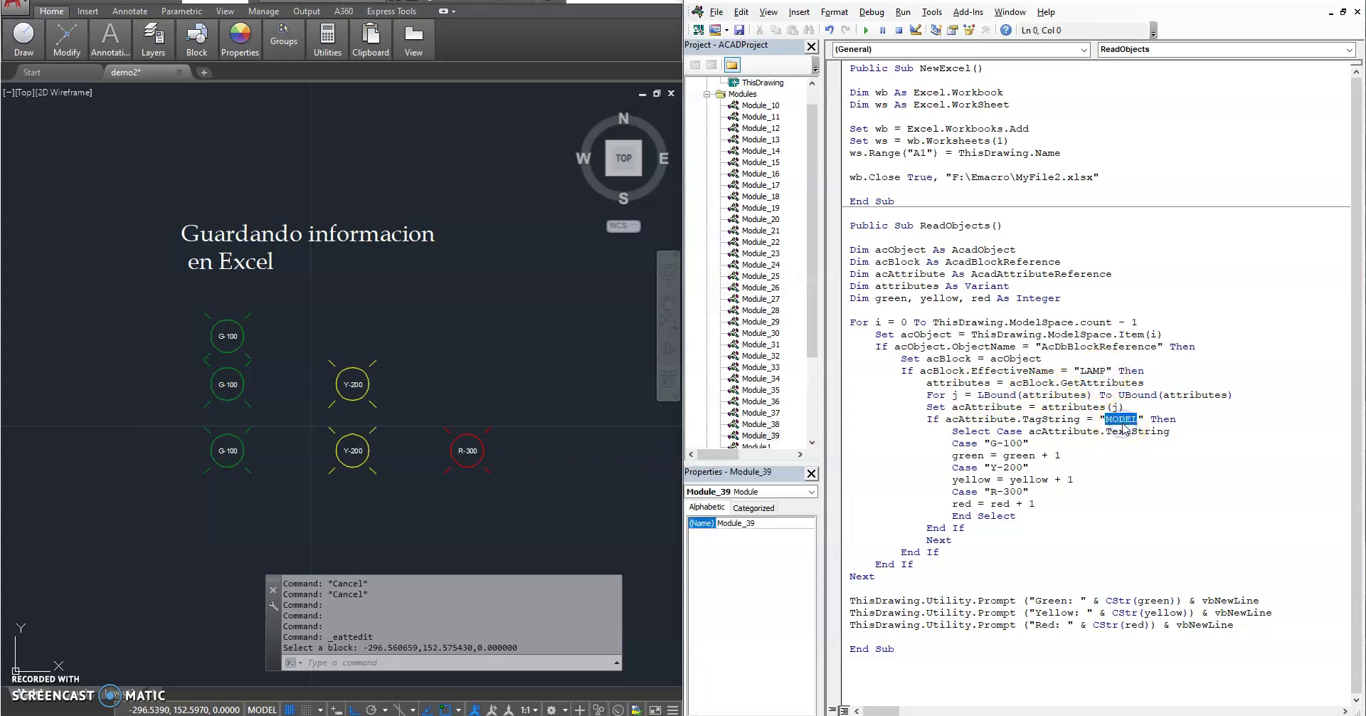
pyautogui.click(493, 445)
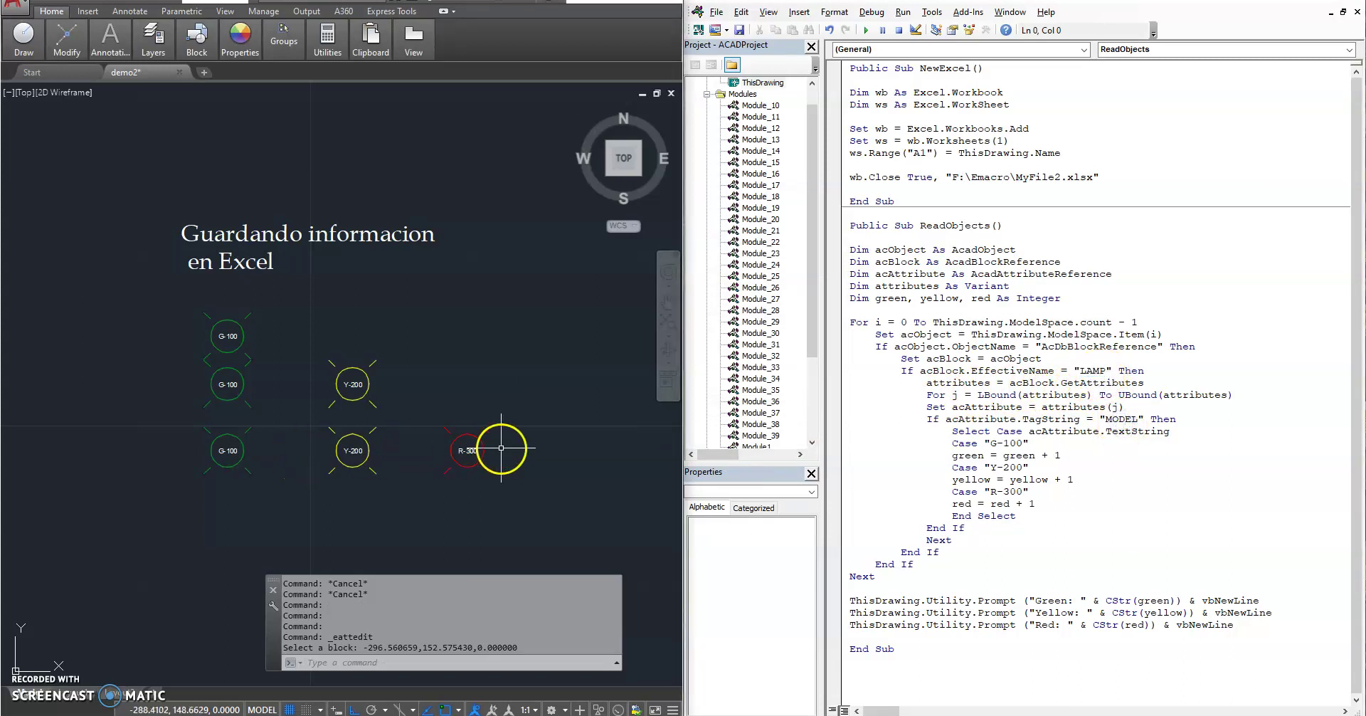
pyautogui.doubleClick(484, 444)
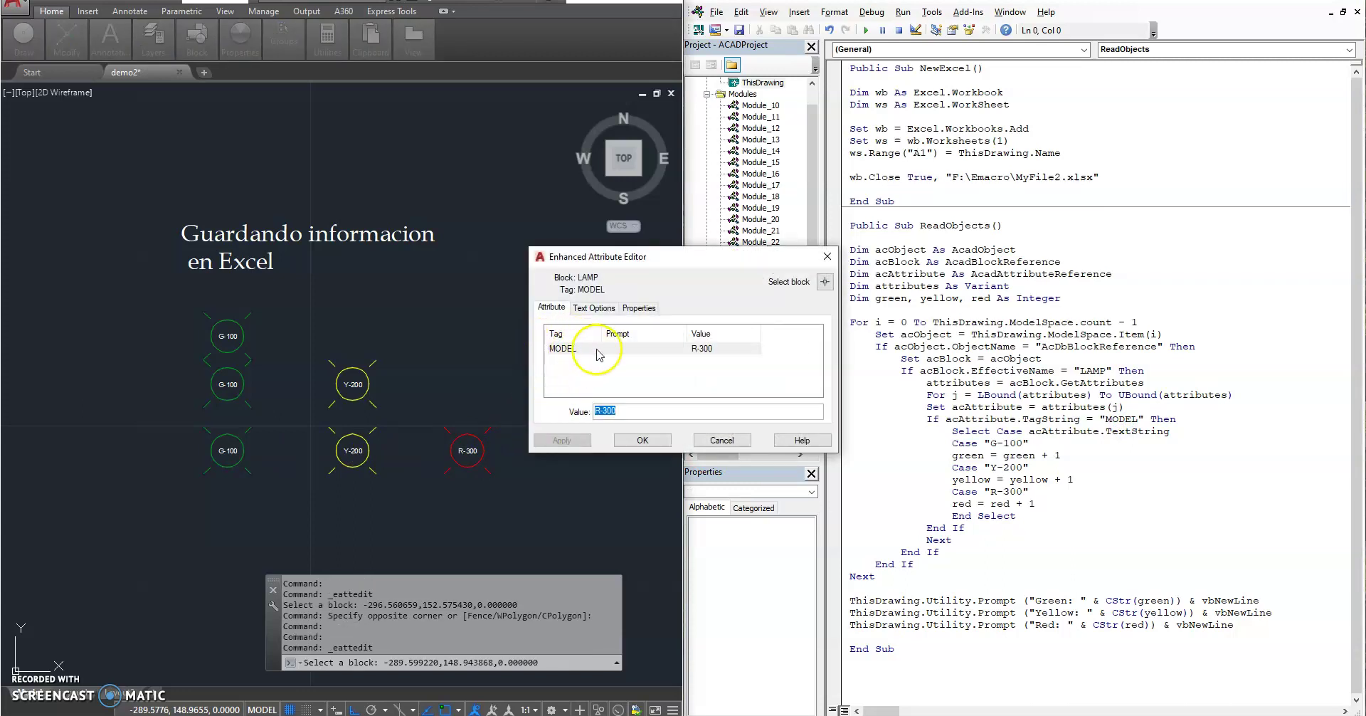
pyautogui.click(722, 440)
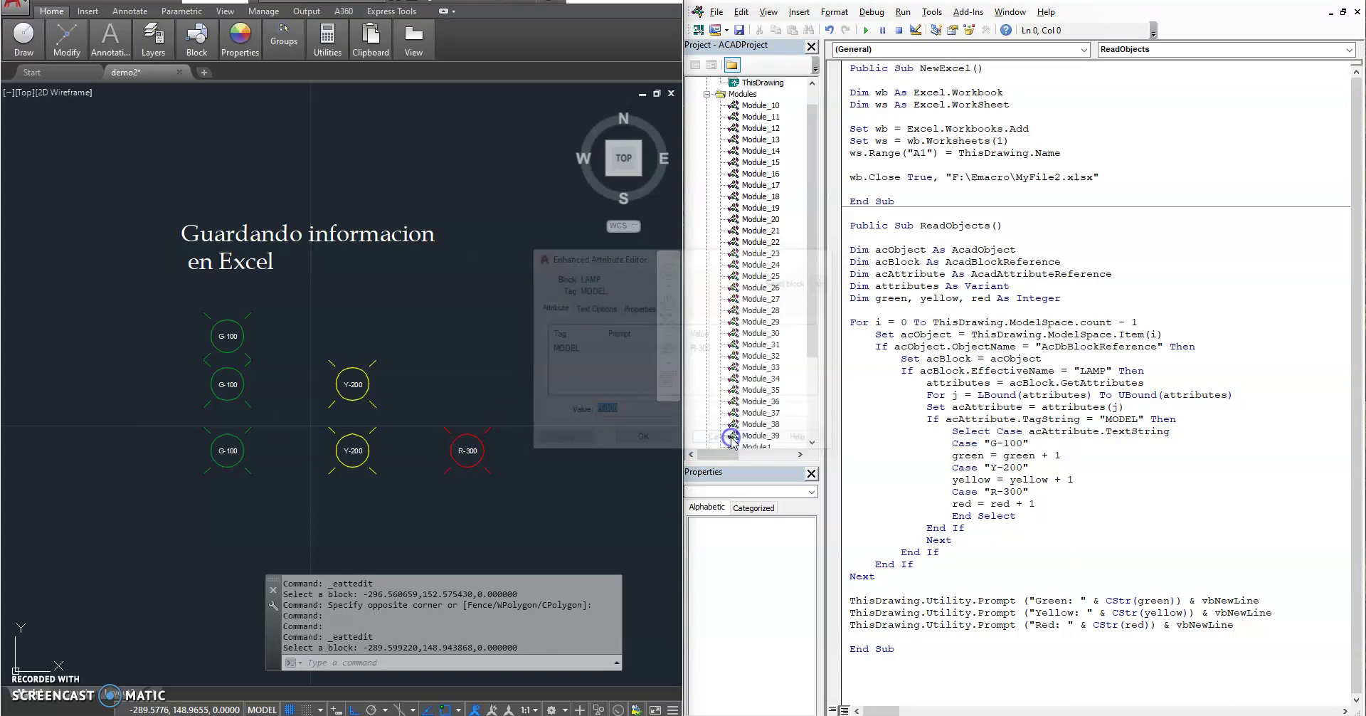
pyautogui.click(1129, 479)
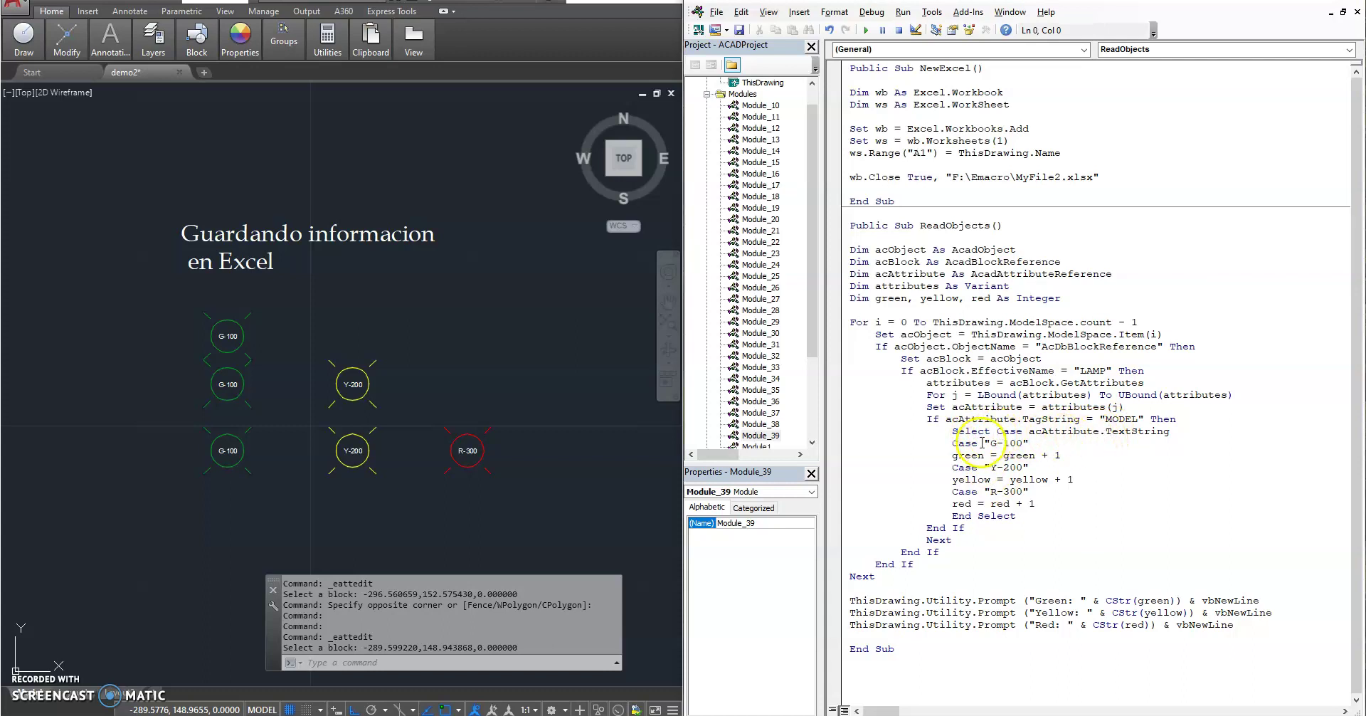
pyautogui.moveTo(1024, 444); pyautogui.dragTo(1006, 447)
pyautogui.moveTo(1062, 456); pyautogui.dragTo(961, 452)
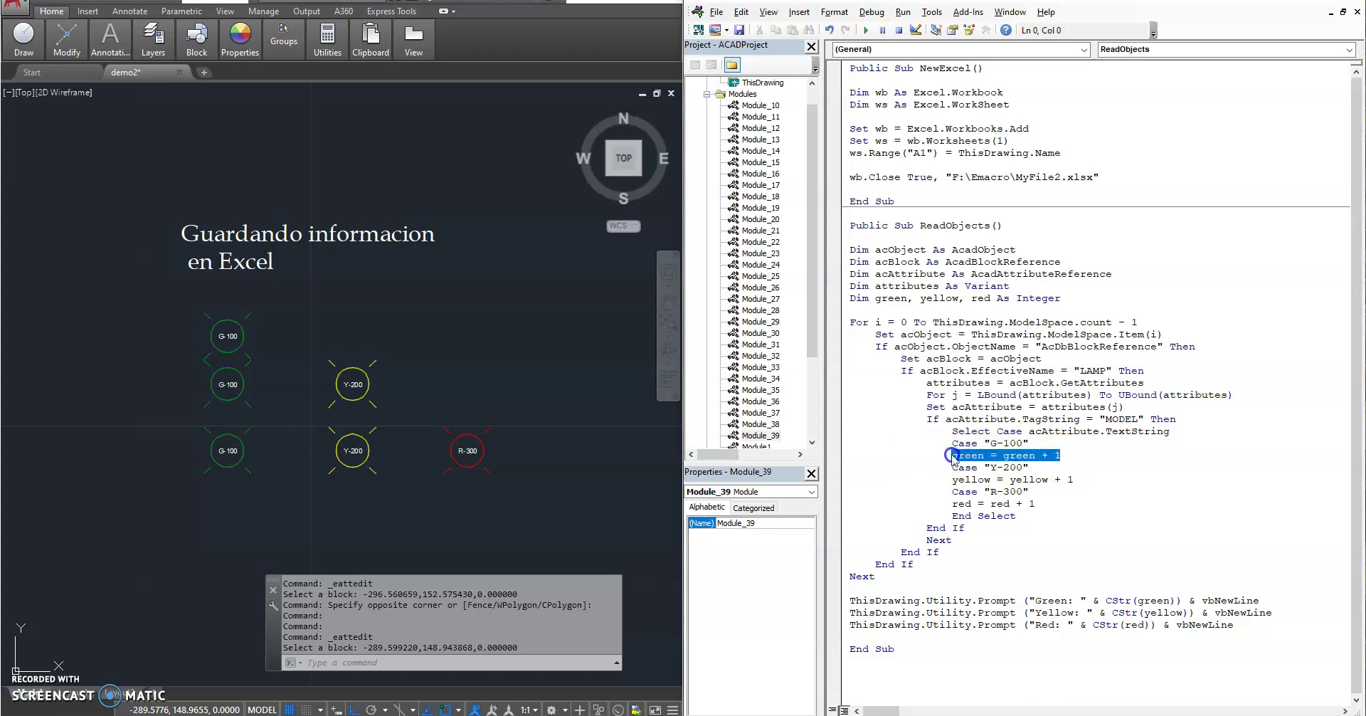
pyautogui.moveTo(1074, 480)
pyautogui.mouseDown()
pyautogui.moveTo(966, 482)
pyautogui.moveTo(1035, 504)
pyautogui.mouseUp()
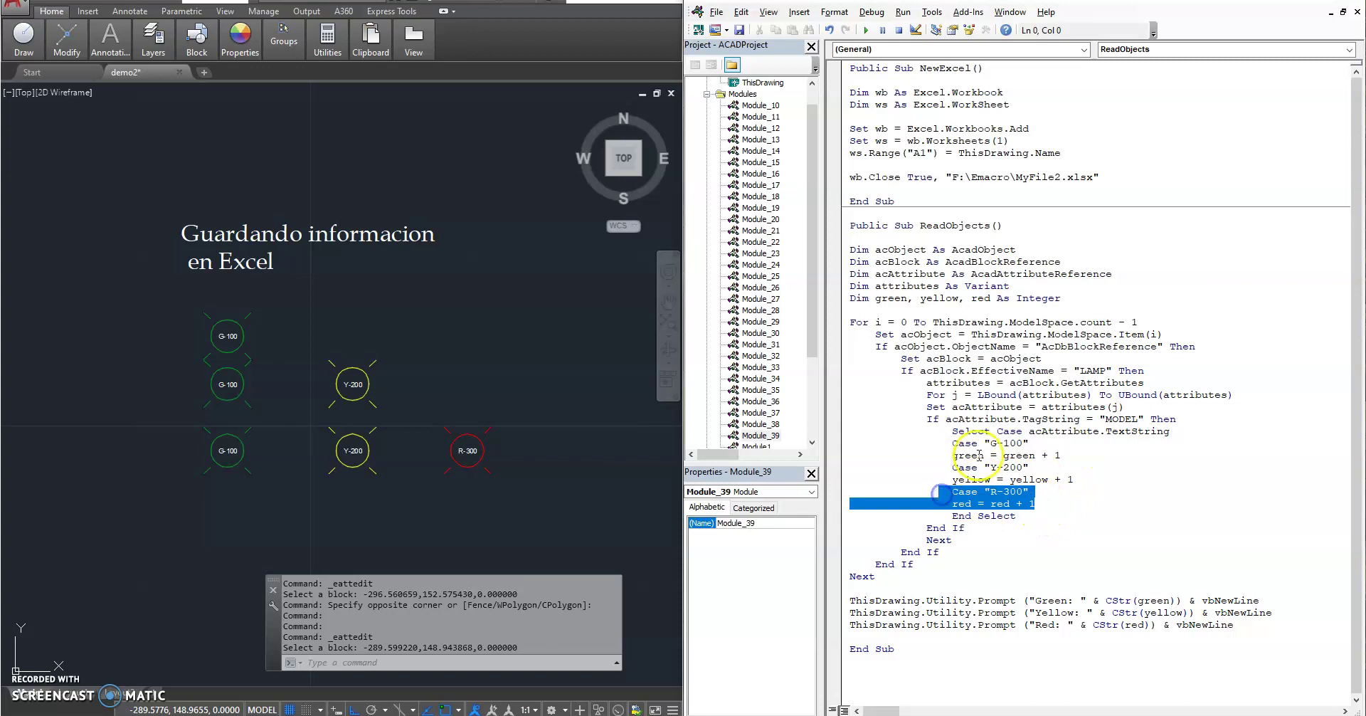
pyautogui.click(952, 455)
pyautogui.keyDown('shift'); pyautogui.click(1064, 455); pyautogui.keyUp('shift')
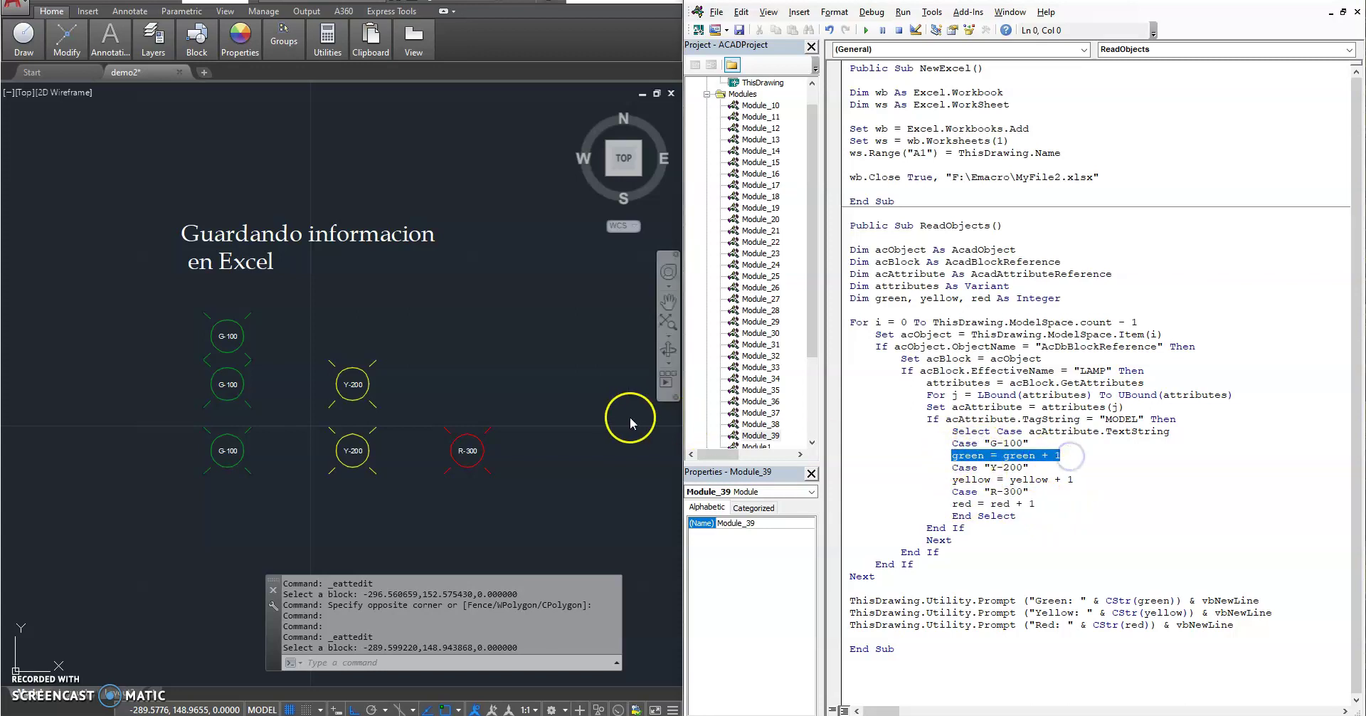
pyautogui.scroll(2, 289, 407)
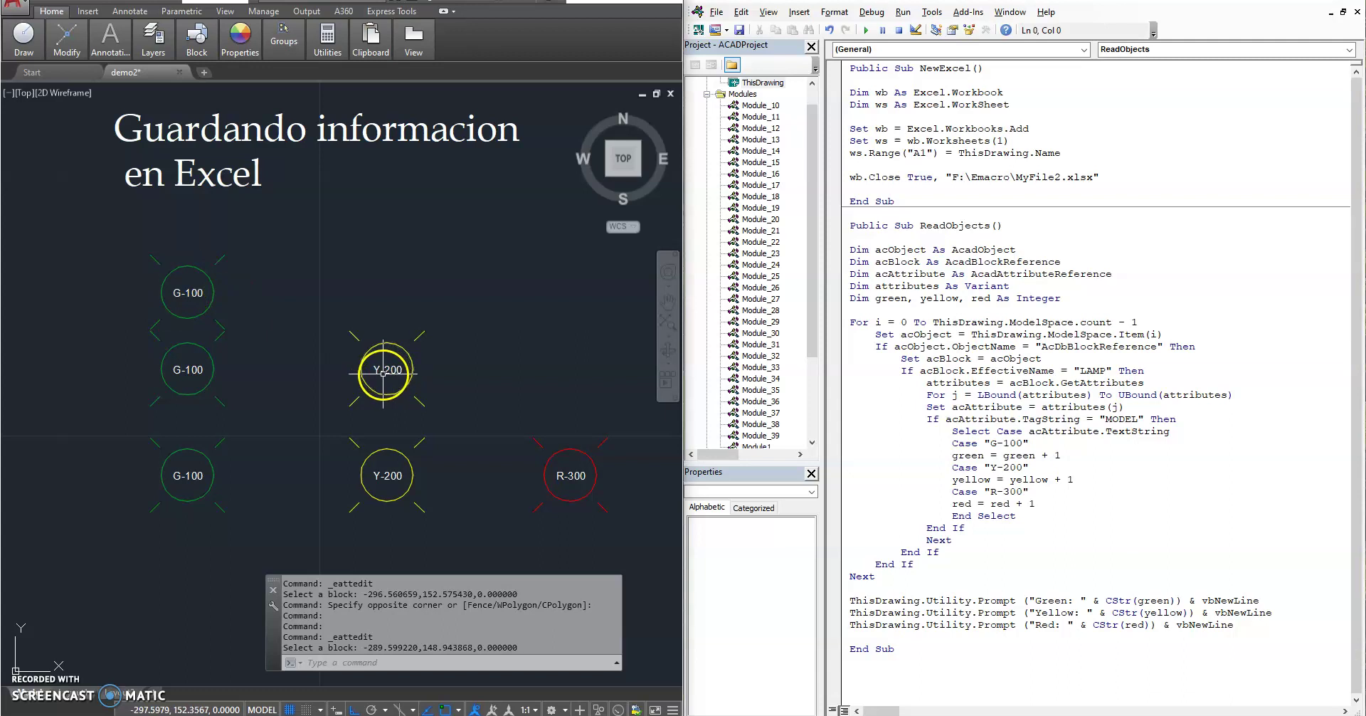
pyautogui.moveTo(420, 381); pyautogui.dragTo(380, 377, button='middle')
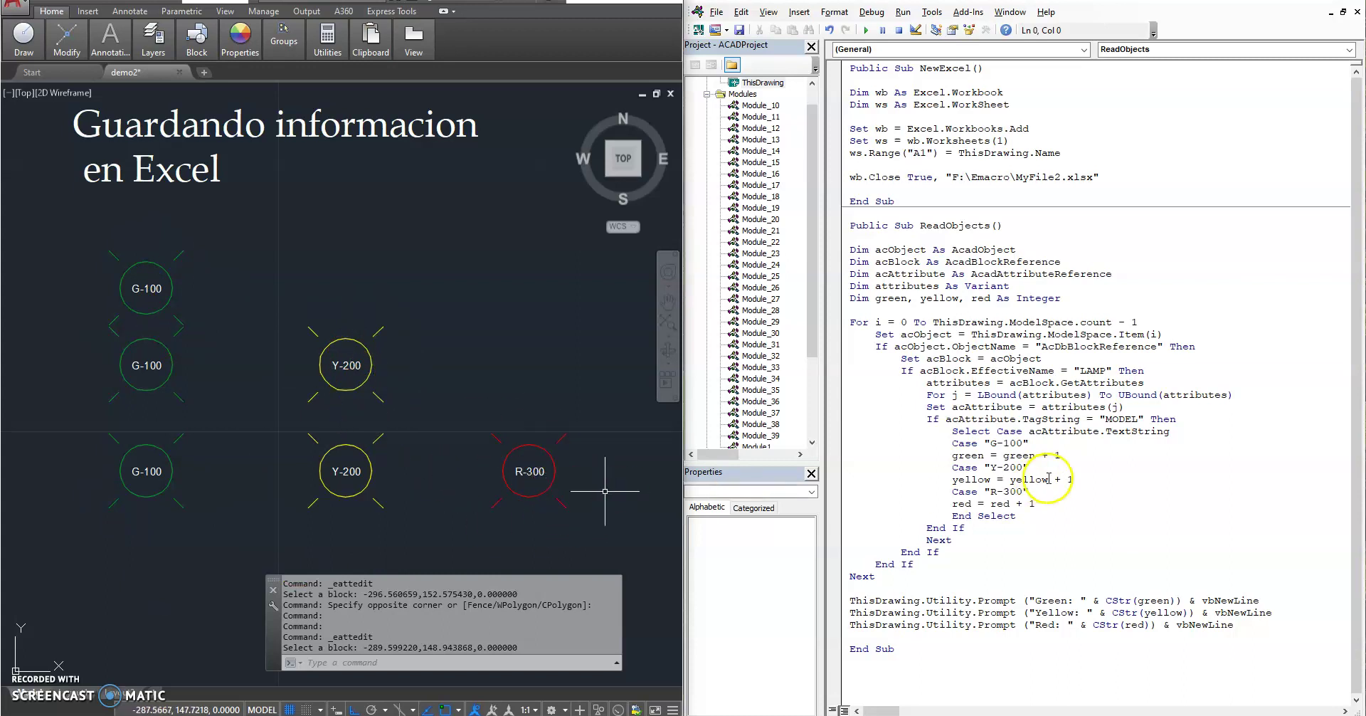
pyautogui.click(1120, 497)
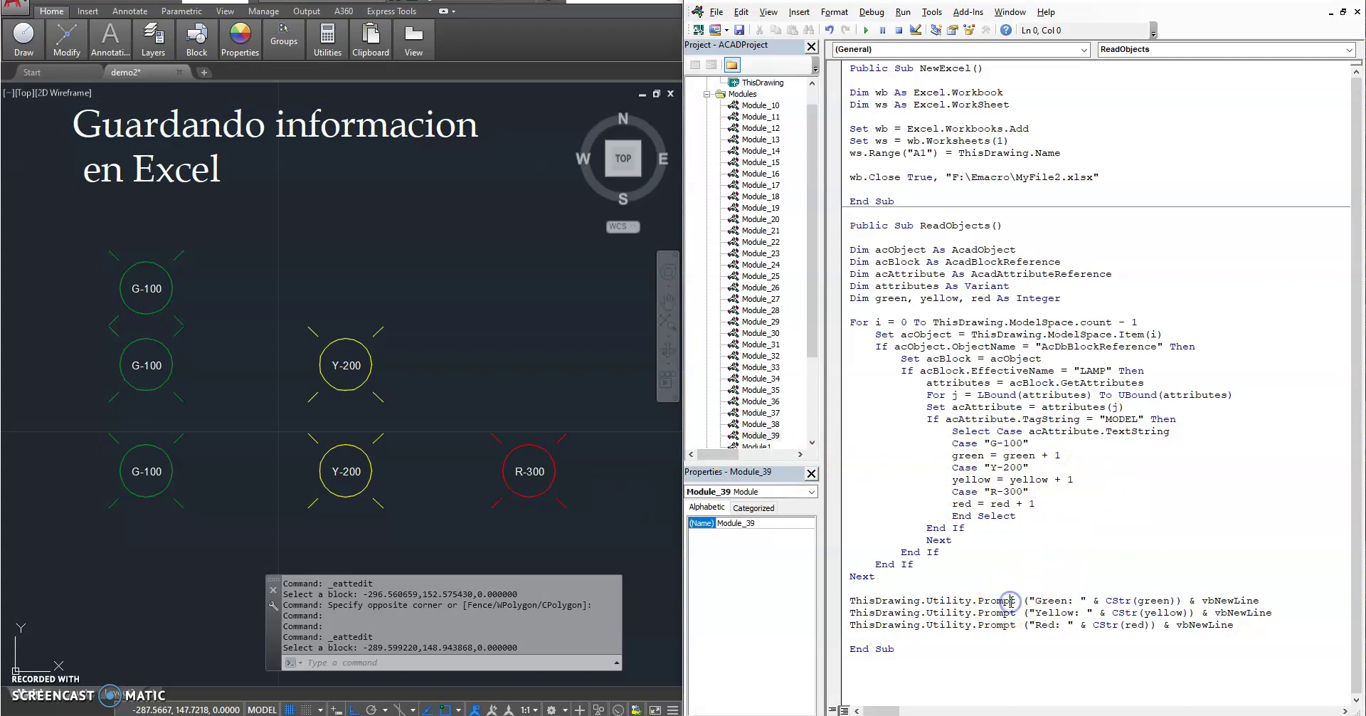
pyautogui.moveTo(1267, 626); pyautogui.dragTo(878, 587)
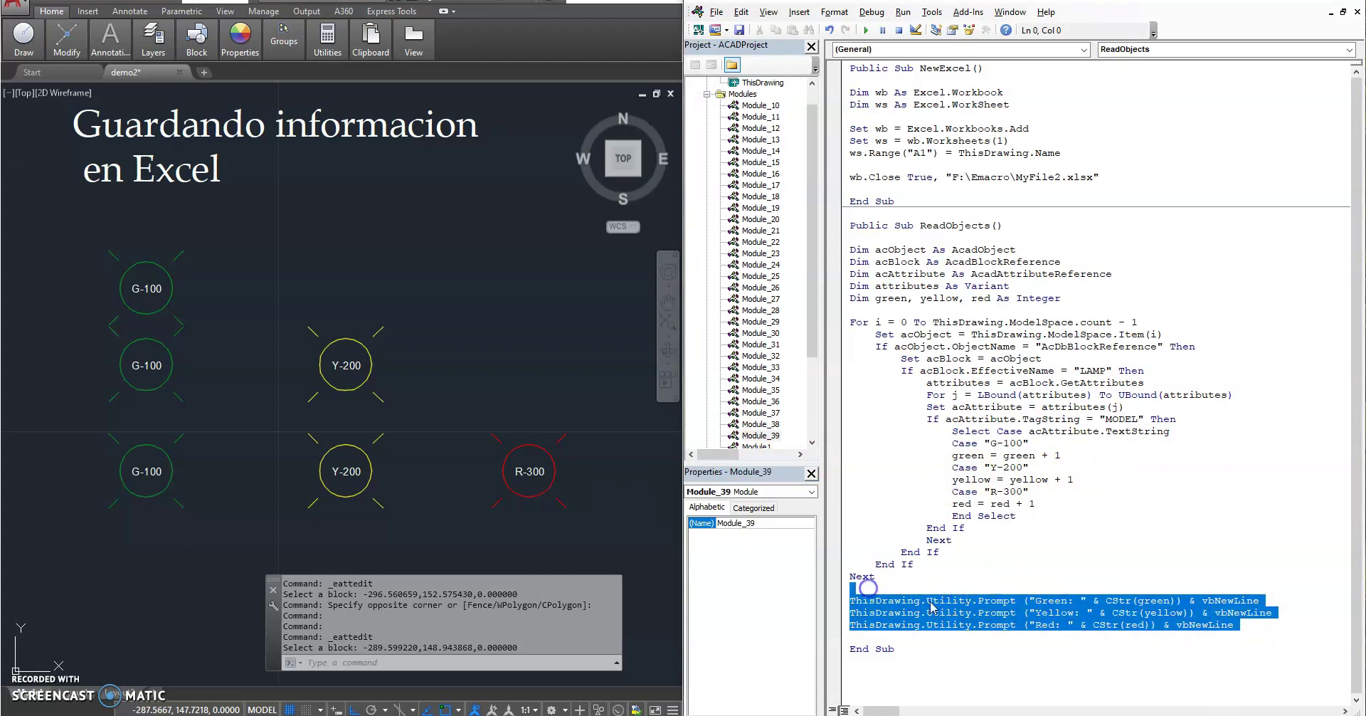
pyautogui.click(1031, 580)
pyautogui.click(507, 634)
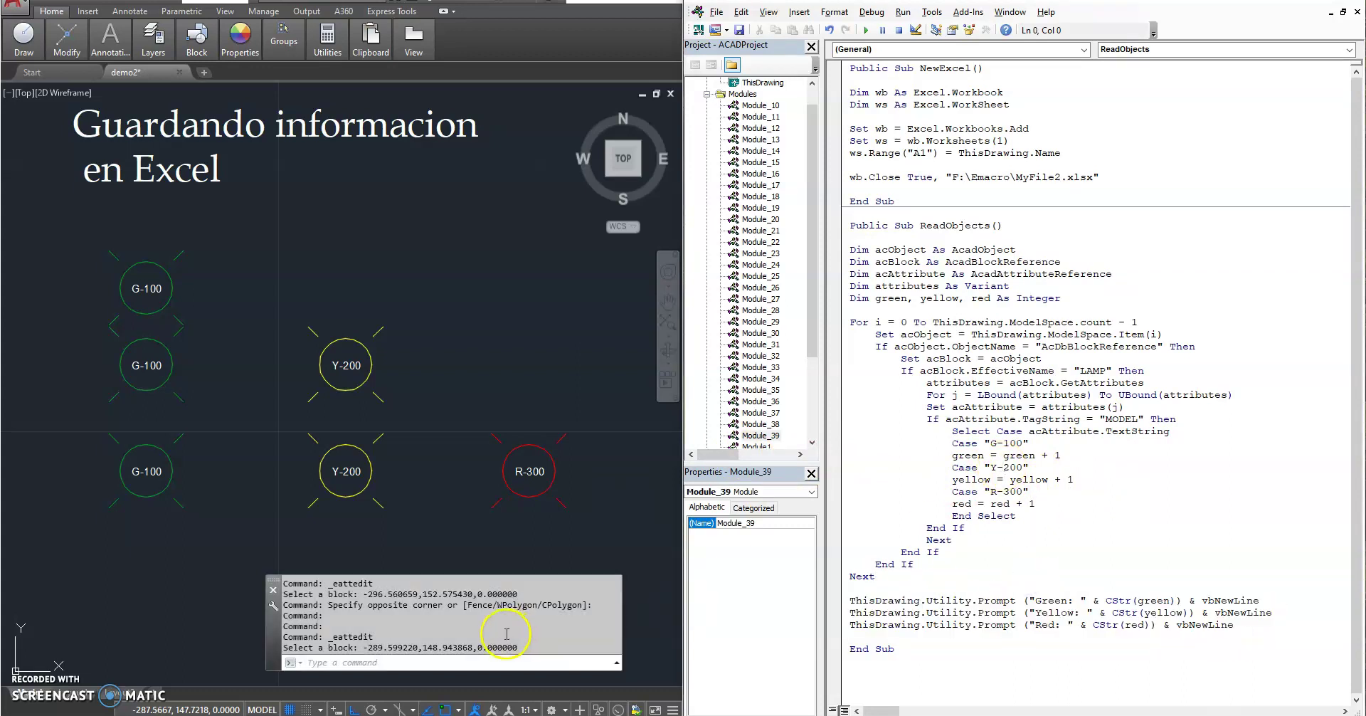
# - Run ReadObjects to count the lamps, then window-select all lamp blocks in the drawing
pyautogui.click(874, 36)
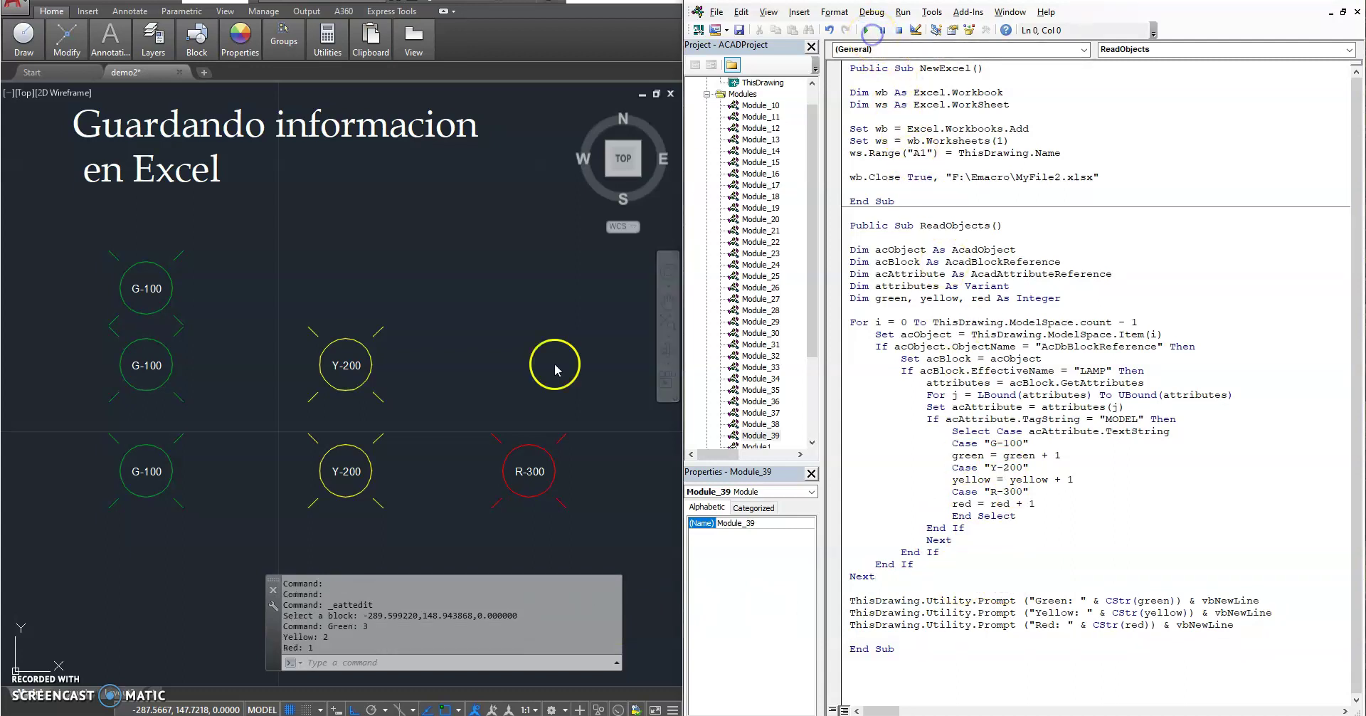
pyautogui.click(370, 628)
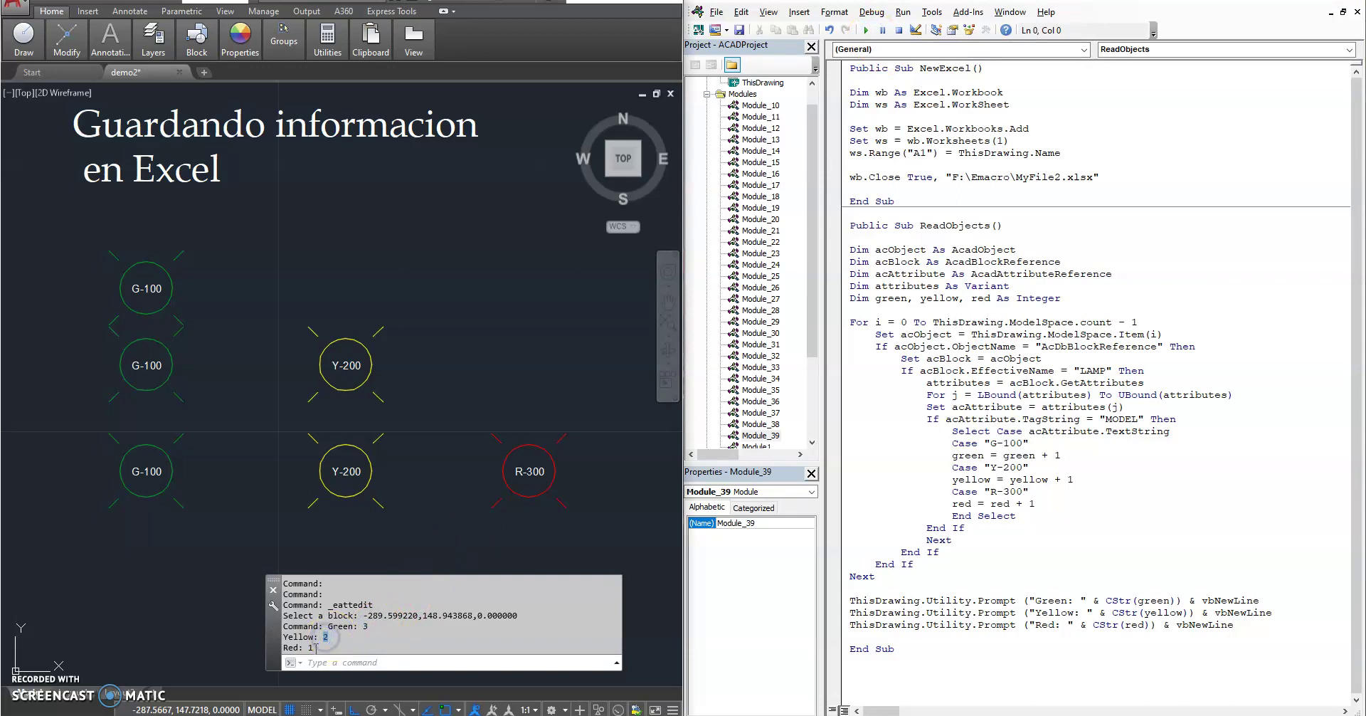
pyautogui.click(526, 470)
pyautogui.scroll(-2, 402, 339)
pyautogui.press('Escape')
pyautogui.press('Escape')
pyautogui.click(551, 490)
pyautogui.click(204, 322)
# - Copy the selected lamps with COPY to a spot below the originals
pyautogui.write('copy')
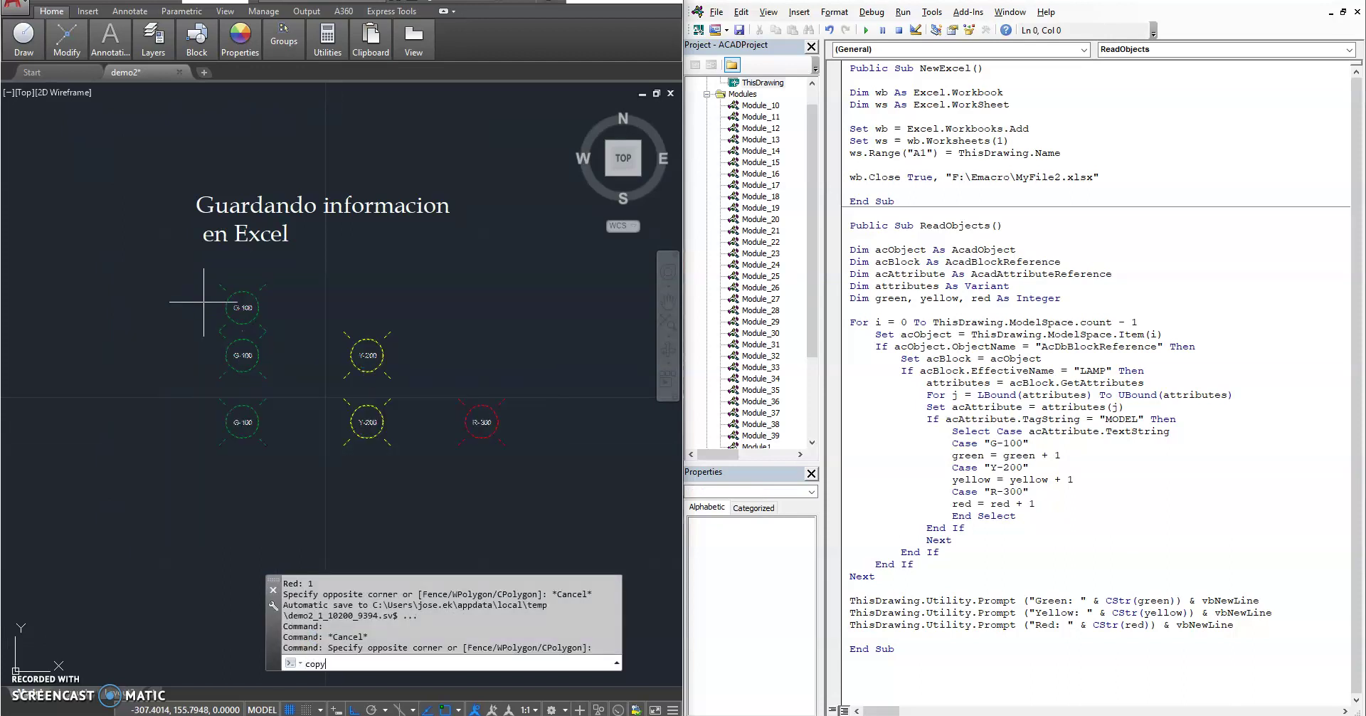
pyautogui.press('Return')
pyautogui.moveTo(289, 324); pyautogui.dragTo(257, 269, button='middle')
pyautogui.click(538, 285)
pyautogui.click(552, 462)
pyautogui.press('Escape')
# - Rerun ReadObjects so it reports Green 6, Yellow 4, Red 2
pyautogui.click(946, 388)
pyautogui.click(881, 31)
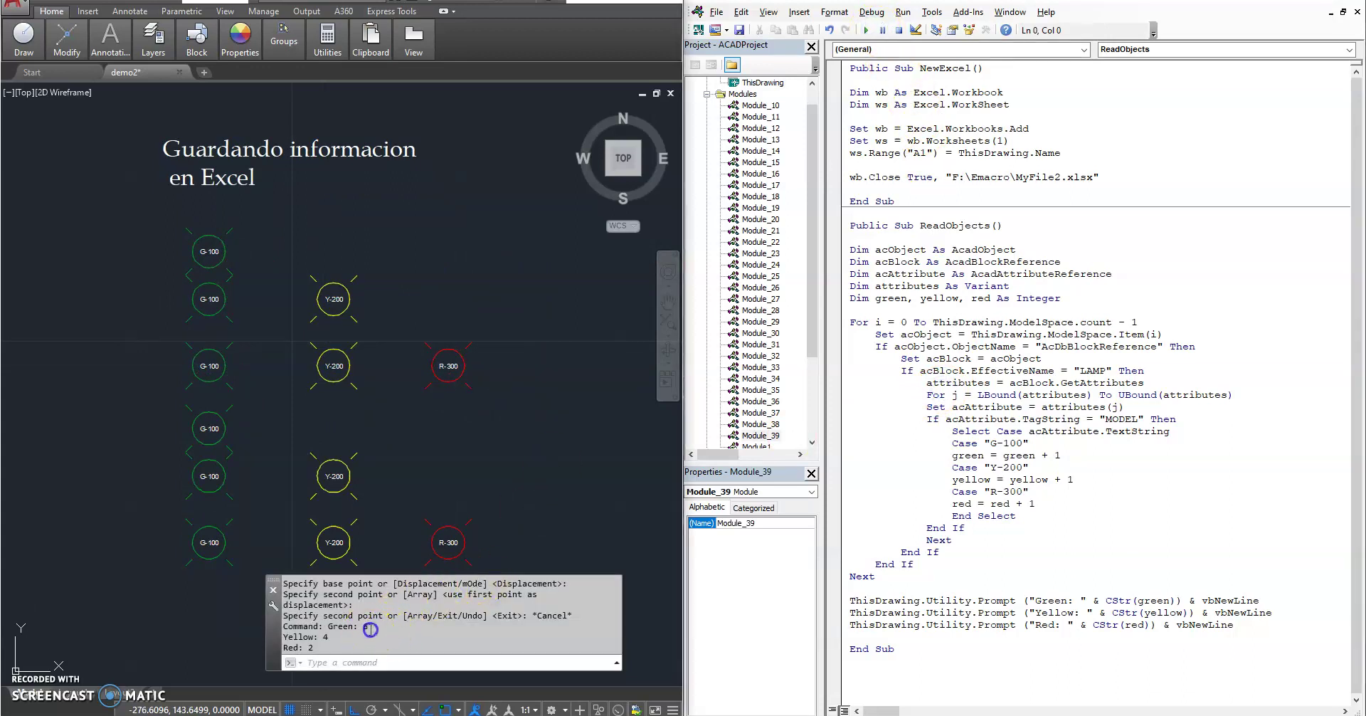
pyautogui.click(460, 513)
pyautogui.moveTo(460, 512); pyautogui.dragTo(437, 483, button='middle')
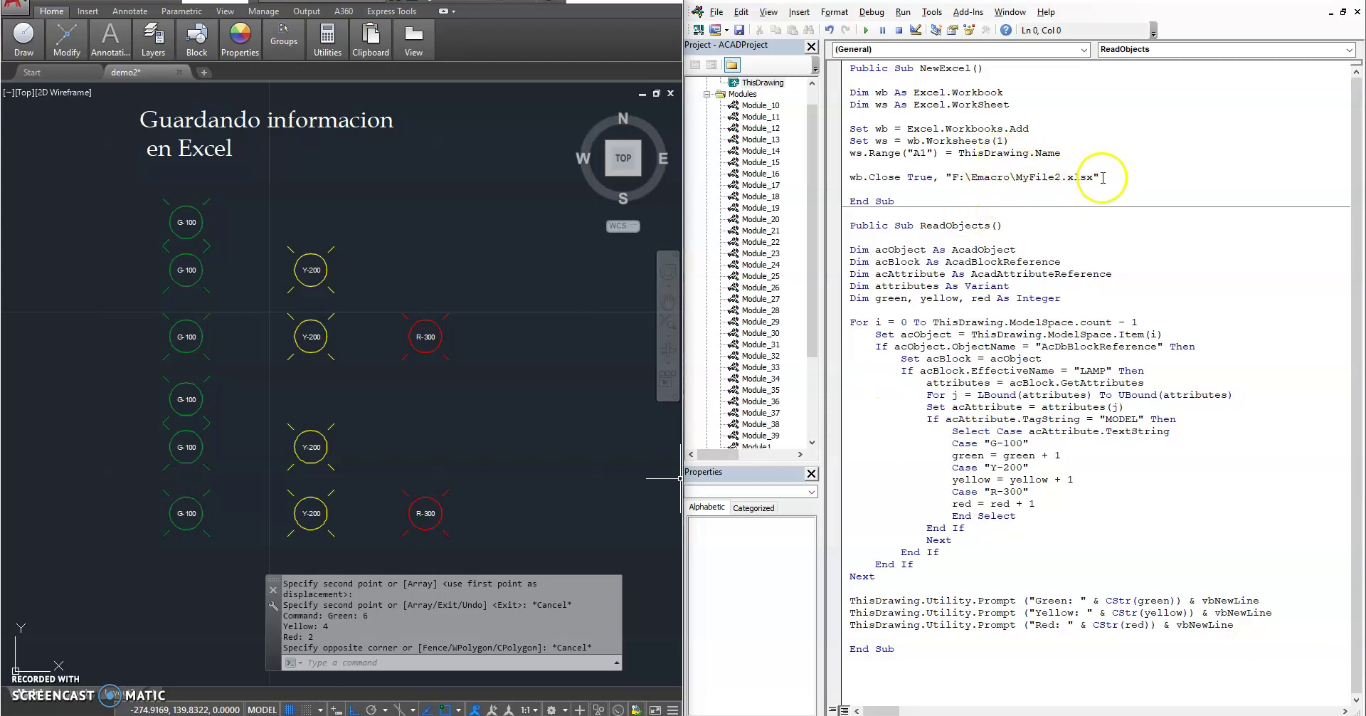
# - Paste the NewExcel workbook code after the Red prompt line and remove the extra blank line
pyautogui.moveTo(1107, 179); pyautogui.dragTo(880, 91)
pyautogui.hotkey('ctrl', 'c')
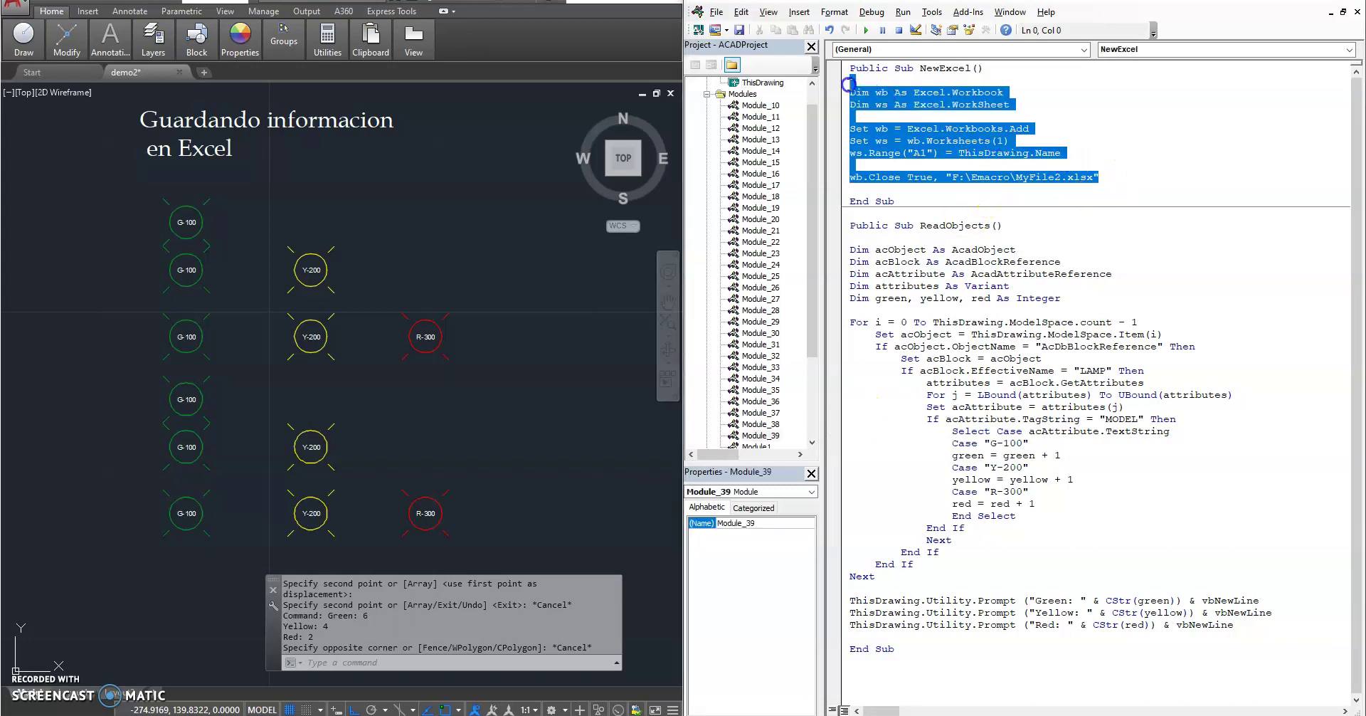
pyautogui.click(995, 400)
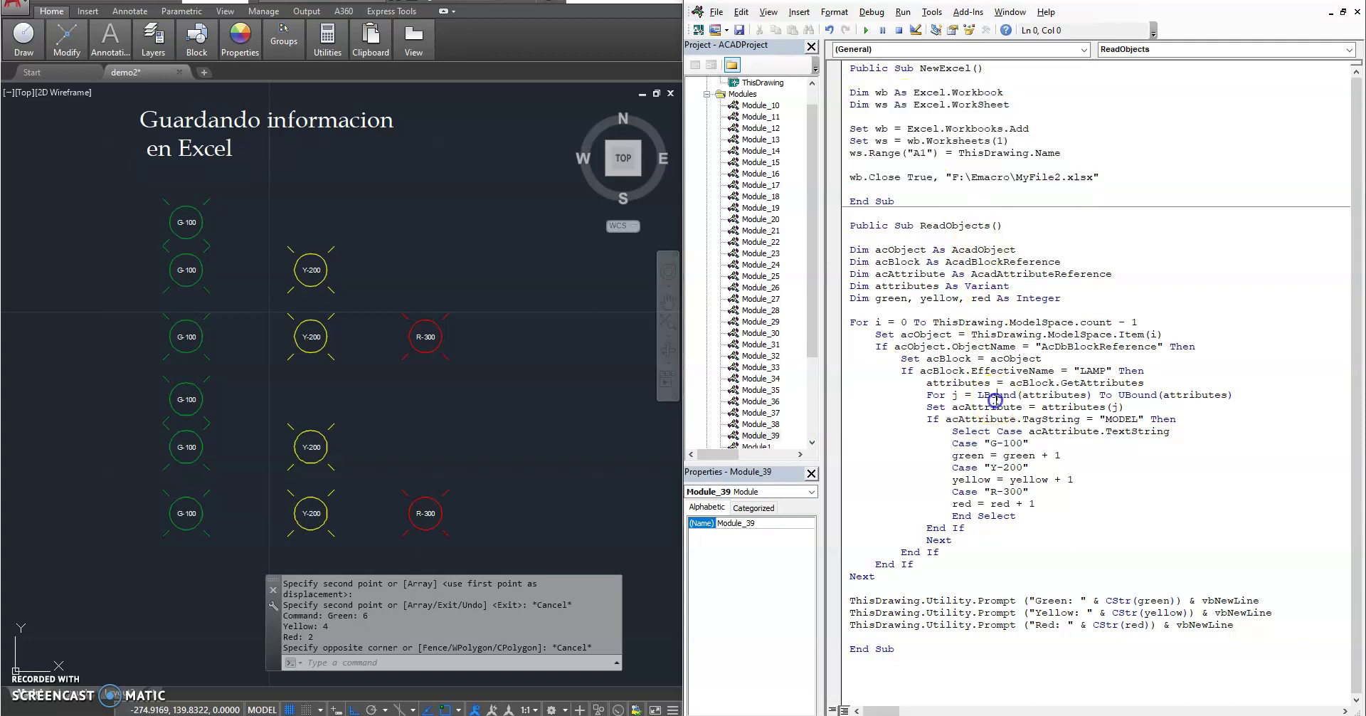
pyautogui.click(1242, 626)
pyautogui.hotkey('ctrl', 'v')
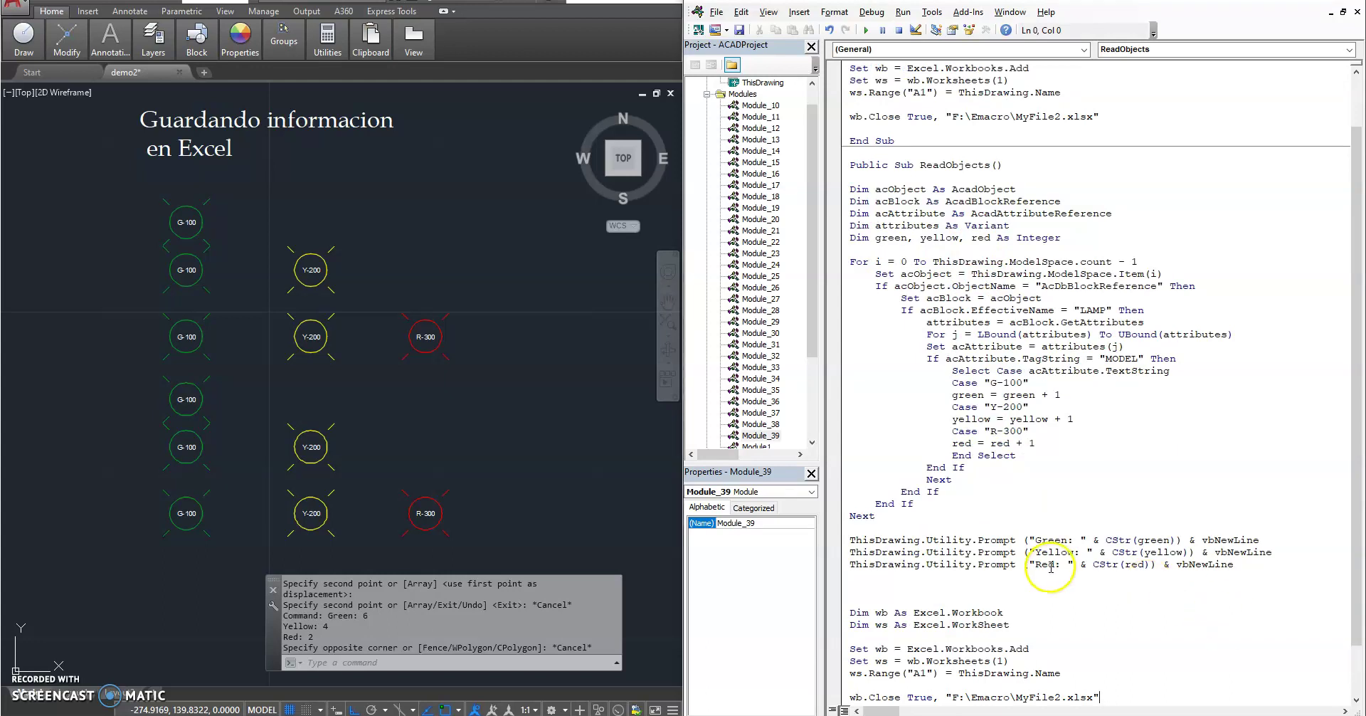
pyautogui.scroll(-2, 1051, 567)
pyautogui.press('BackSpace')
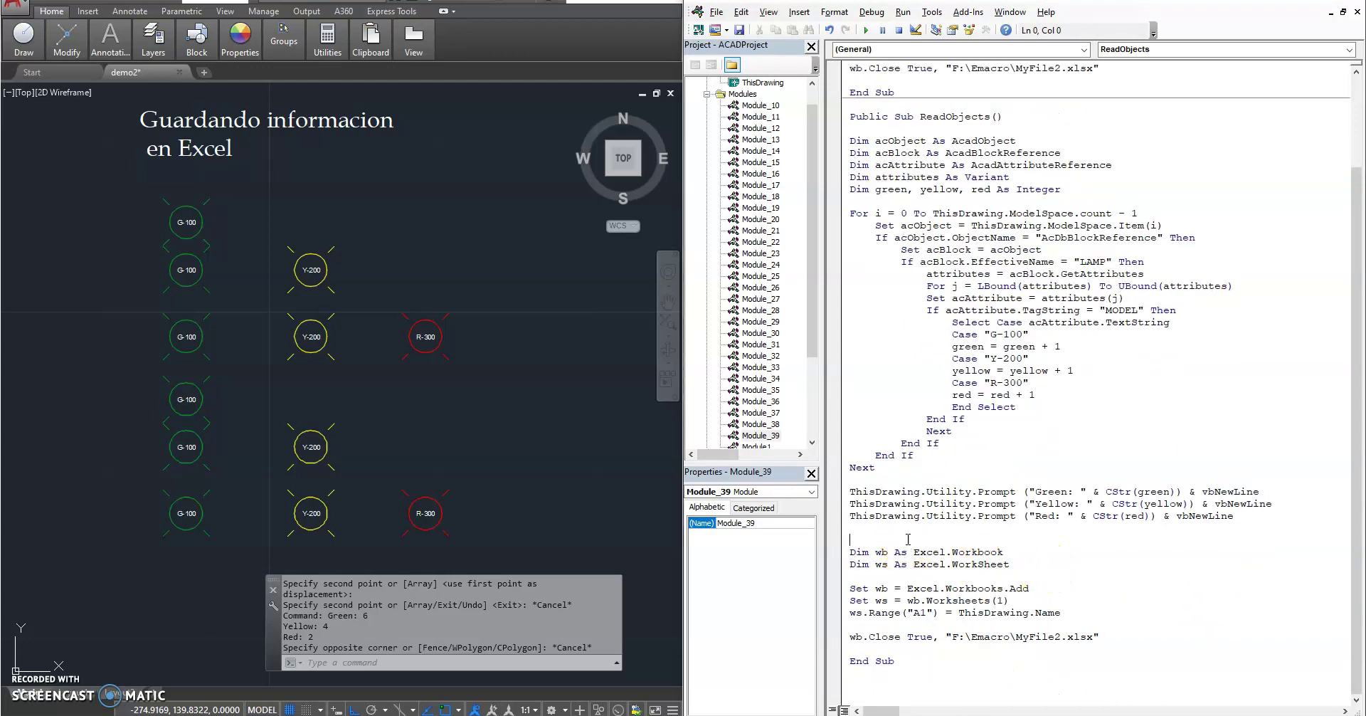
# - Review the counting loop and pasted code, selecting ThisDrawing.Name on the A1 line
pyautogui.moveTo(1242, 516); pyautogui.dragTo(849, 137)
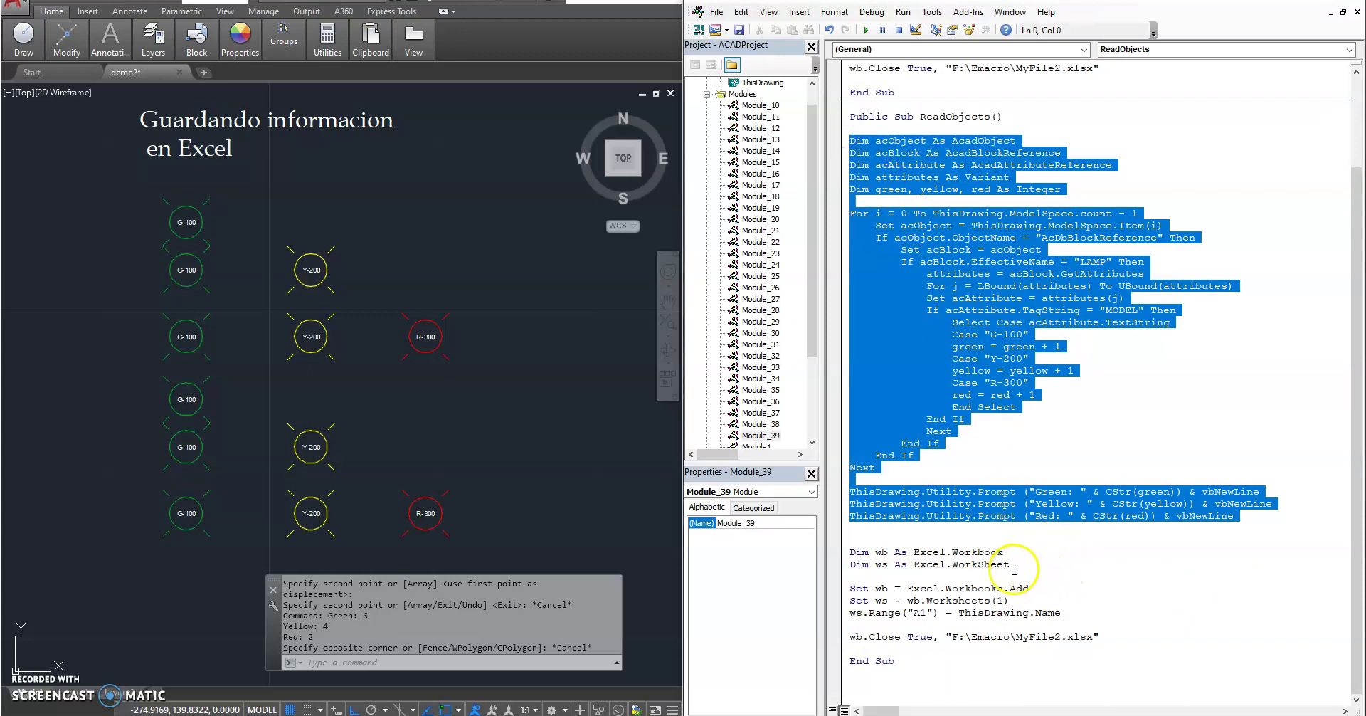
pyautogui.moveTo(1104, 637); pyautogui.dragTo(859, 549)
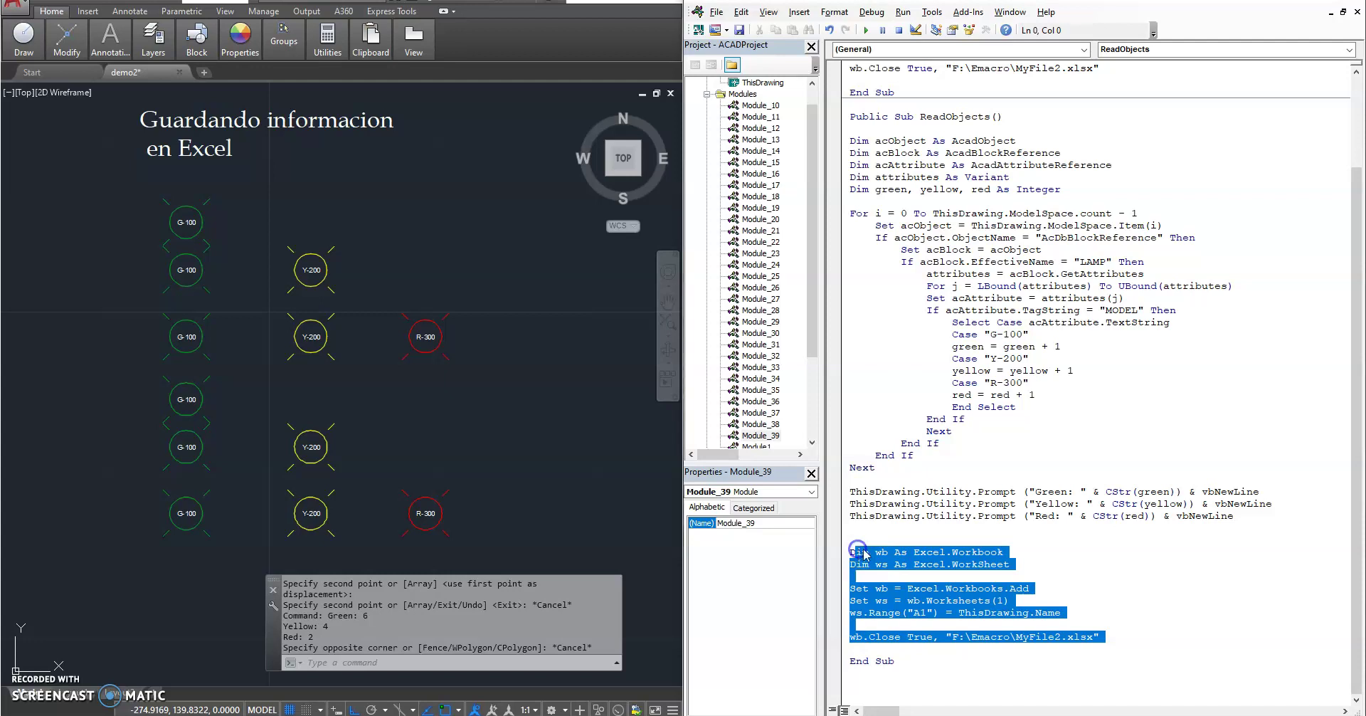
pyautogui.click(972, 566)
pyautogui.scroll(3, 960, 398)
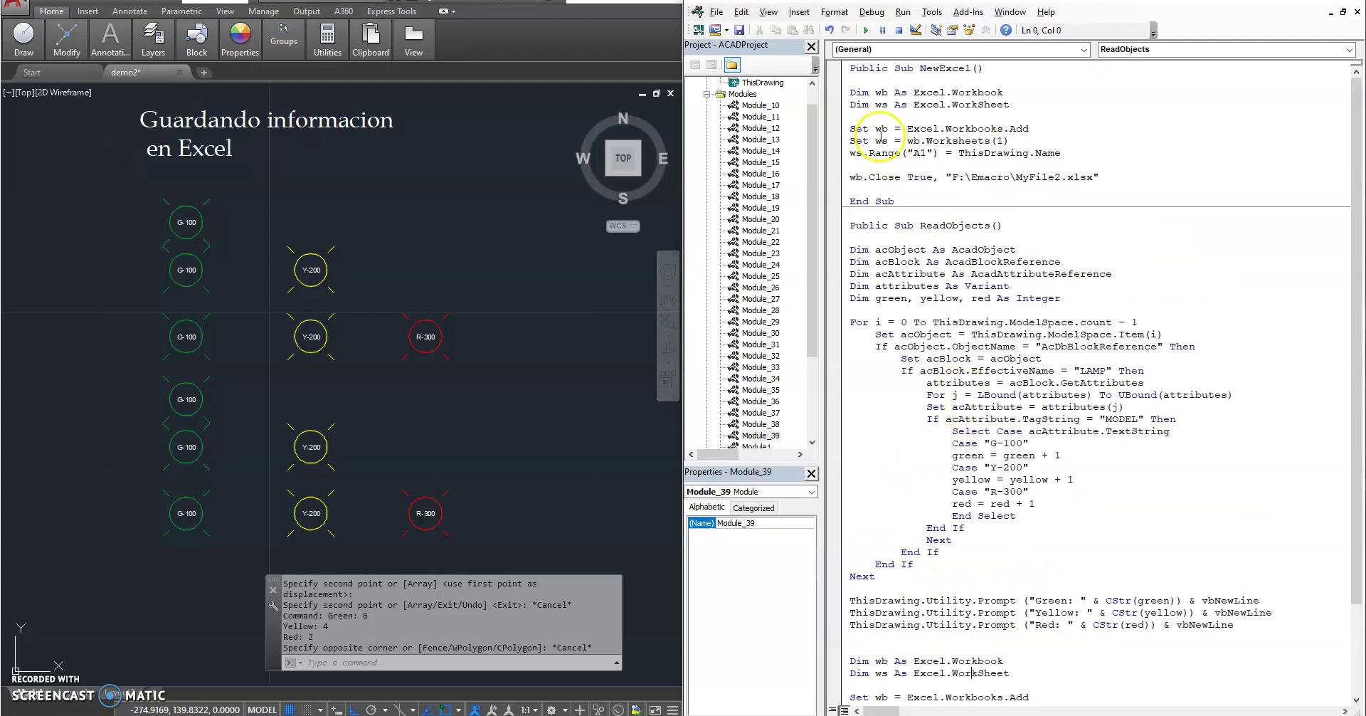
pyautogui.scroll(-3, 928, 288)
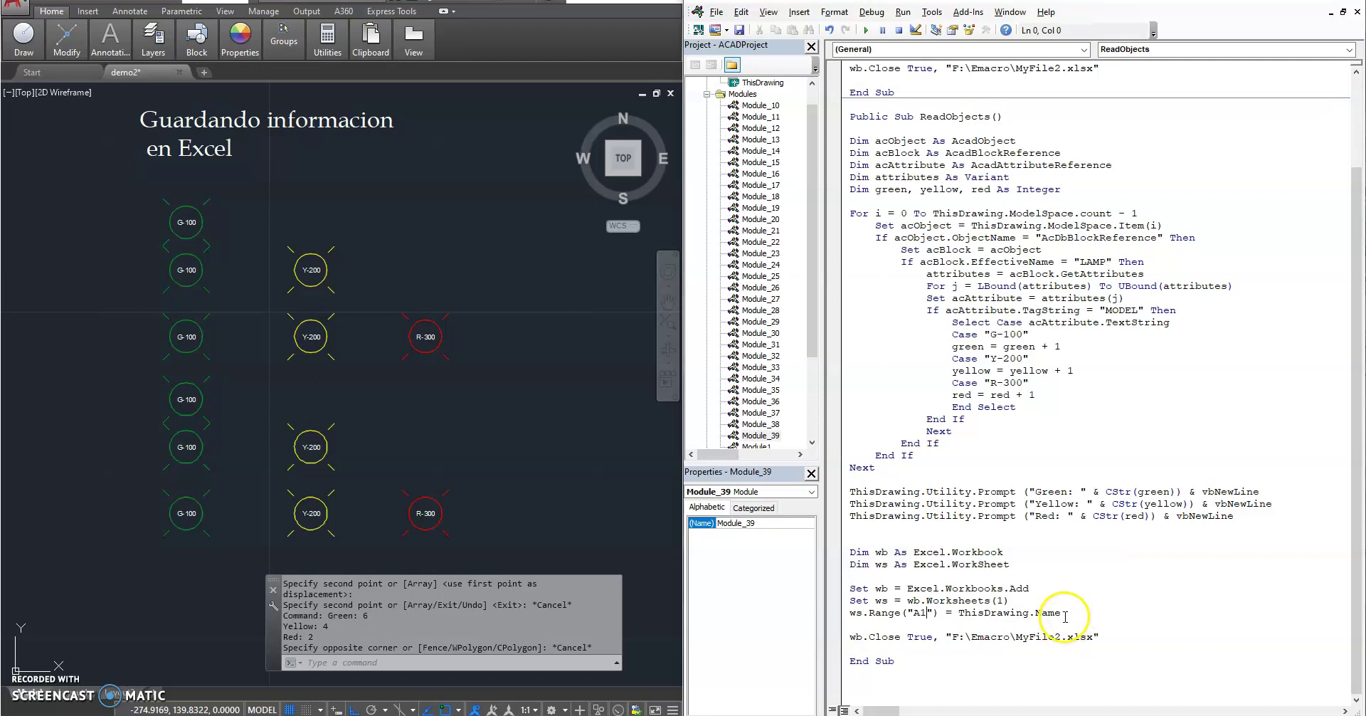
pyautogui.moveTo(1062, 613); pyautogui.dragTo(958, 612)
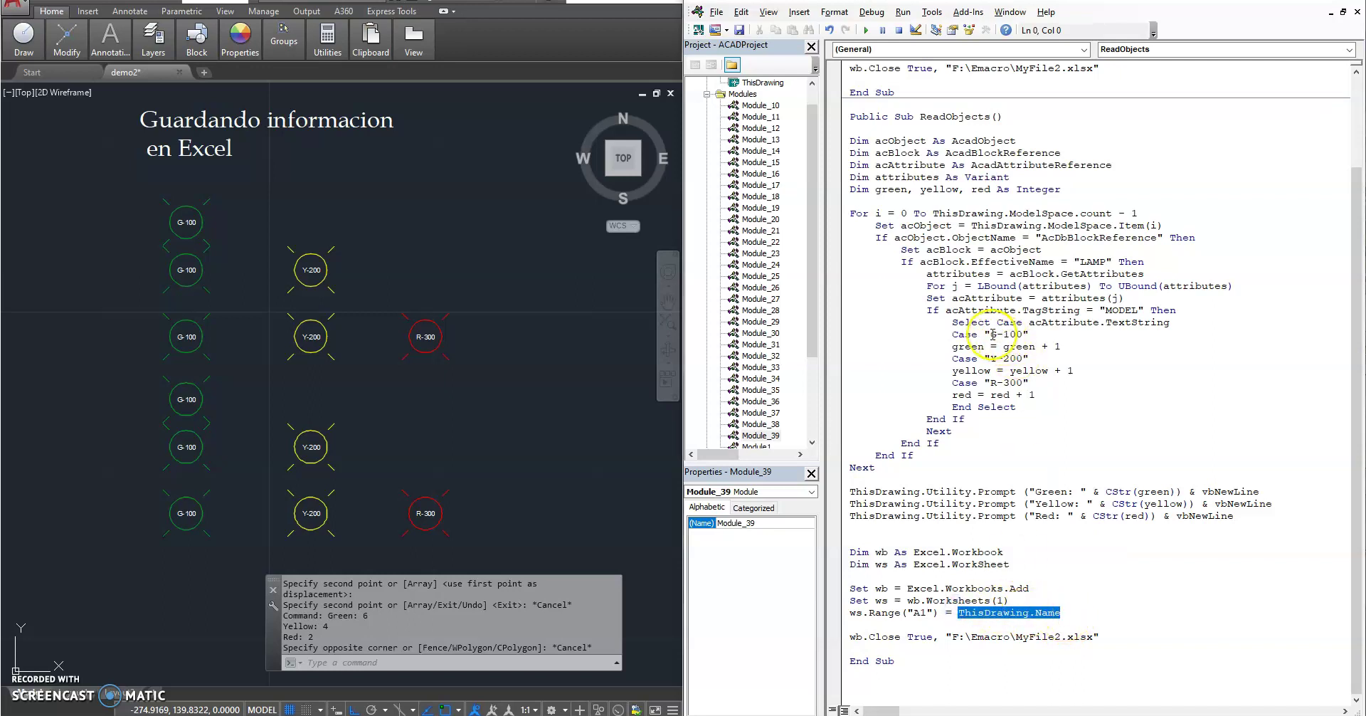
# - Write "G-100" to A1 instead of ThisDrawing.Name and add ws.Range("A2") = CStr(green)
pyautogui.click(986, 335)
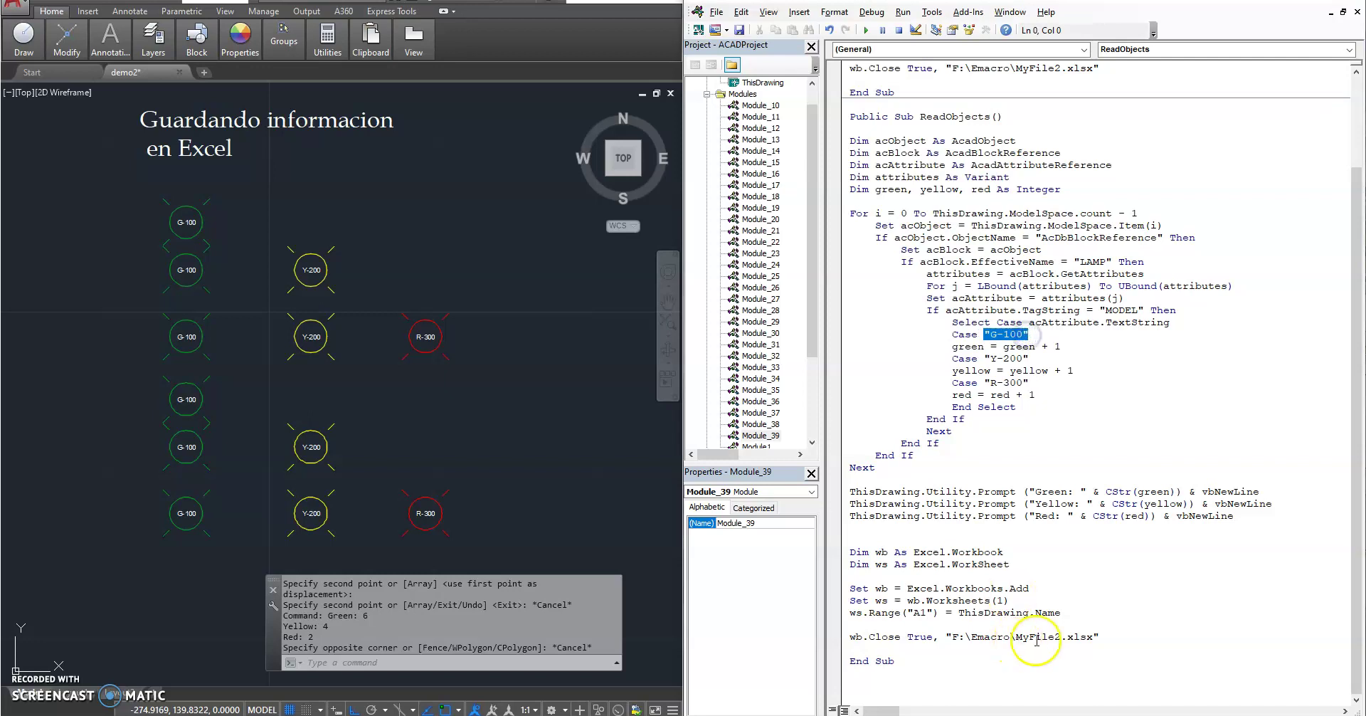
pyautogui.moveTo(1067, 614); pyautogui.dragTo(973, 613)
pyautogui.write('"G-100"')
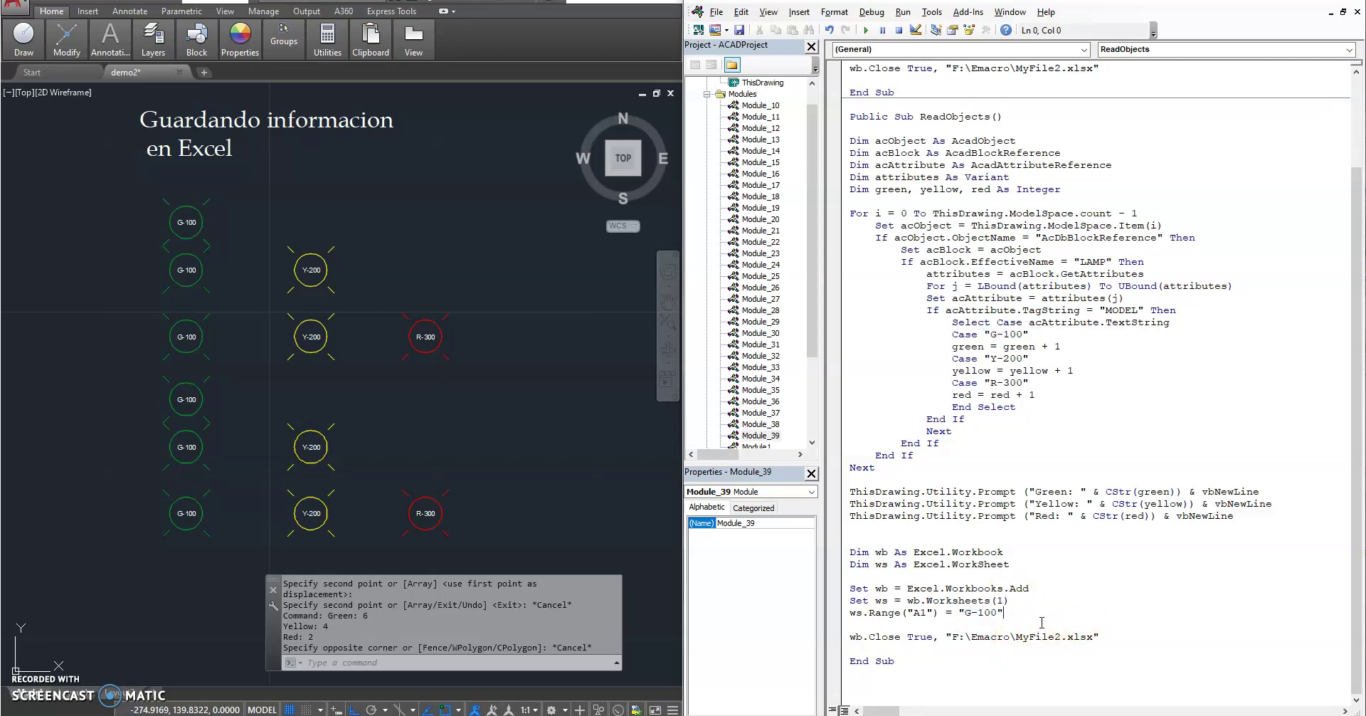
pyautogui.press('Return')
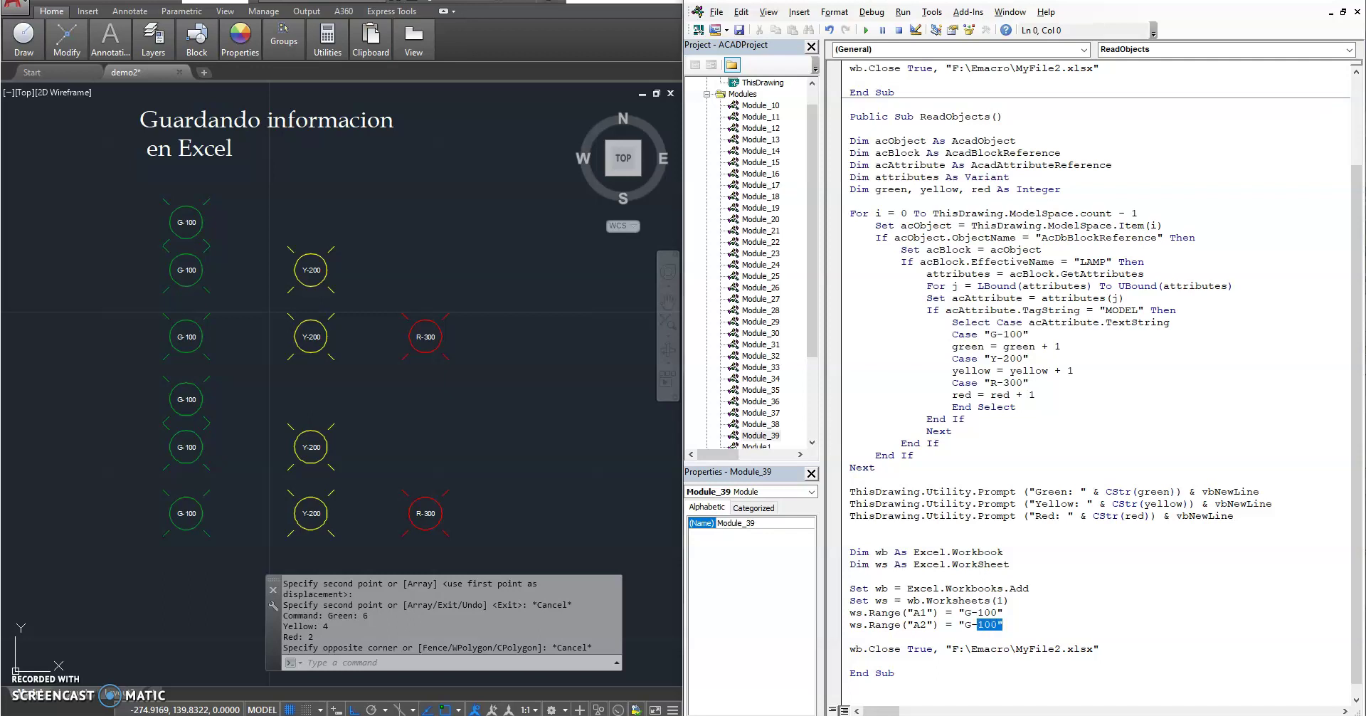
pyautogui.write('(green')
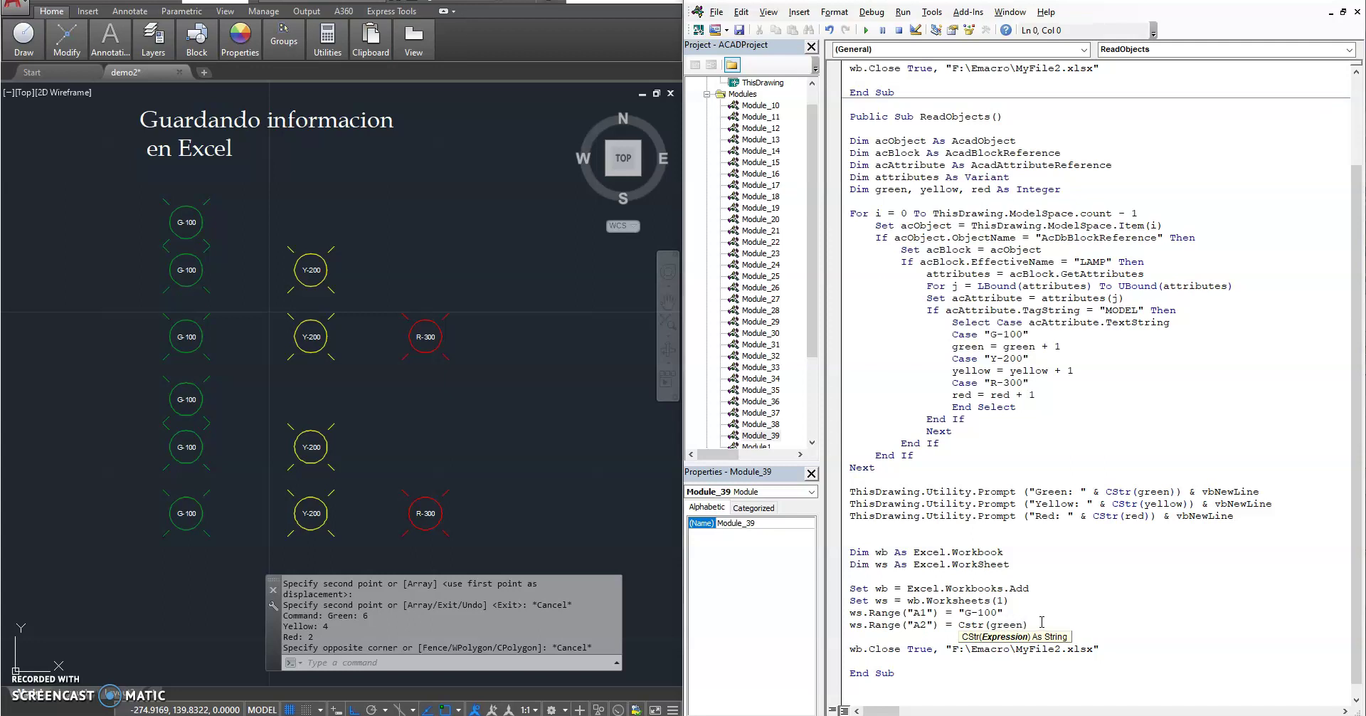
pyautogui.click(1003, 552)
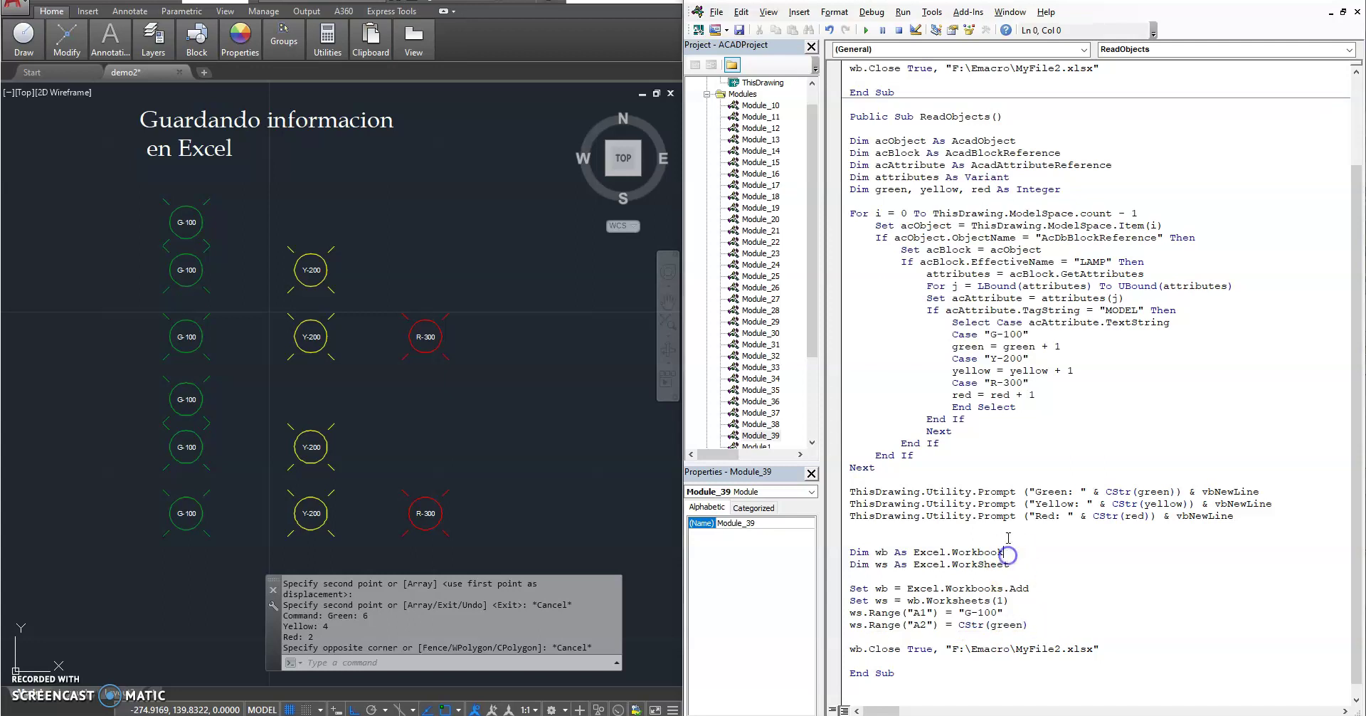
# - Run the macro, confirm replacing MyFile2.xlsx, and switch to the Emacro folder
pyautogui.click(866, 30)
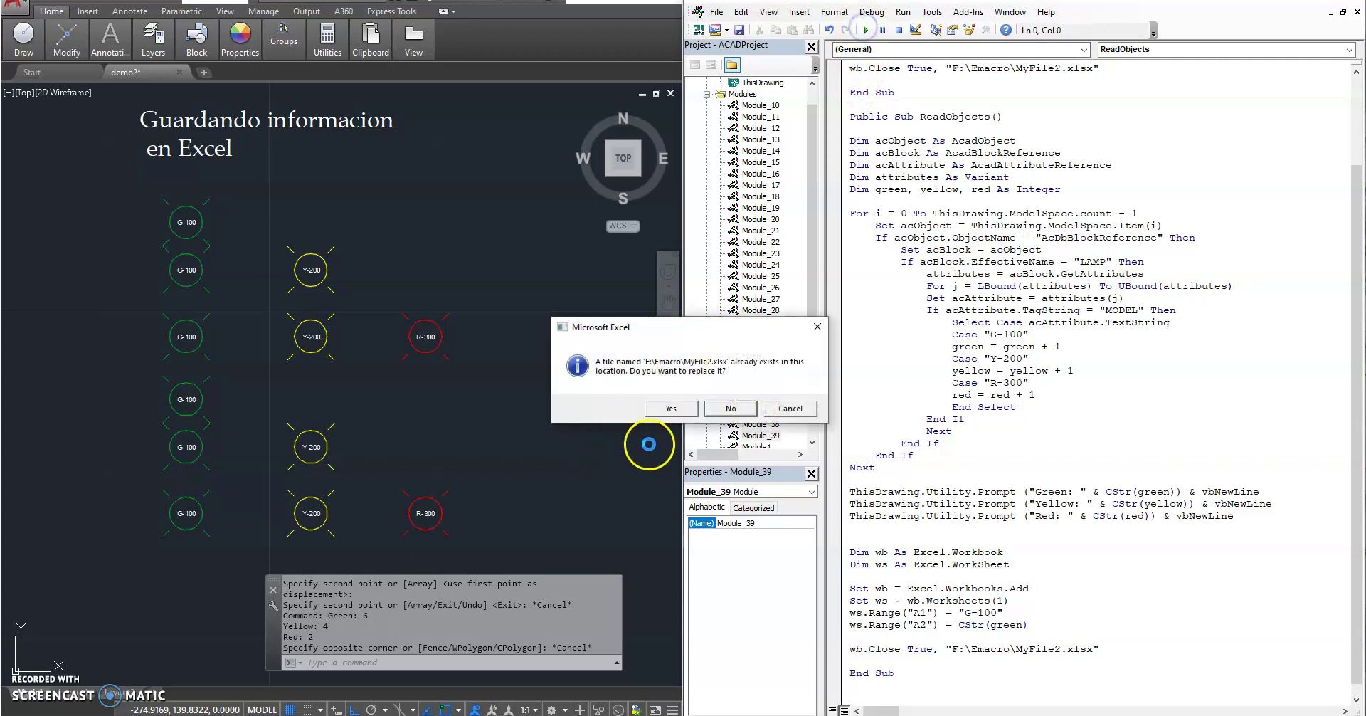
pyautogui.click(673, 410)
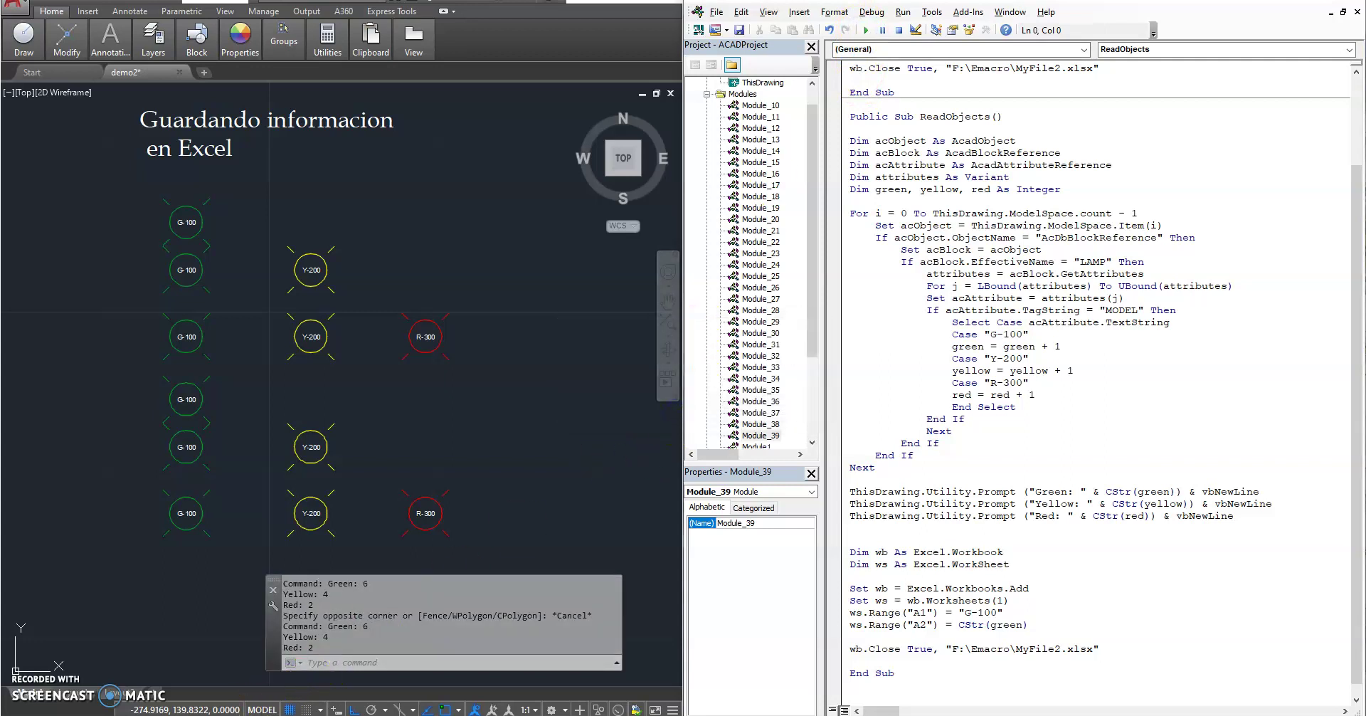
pyautogui.hotkey('alt', 'Tab')
pyautogui.press('Tab')
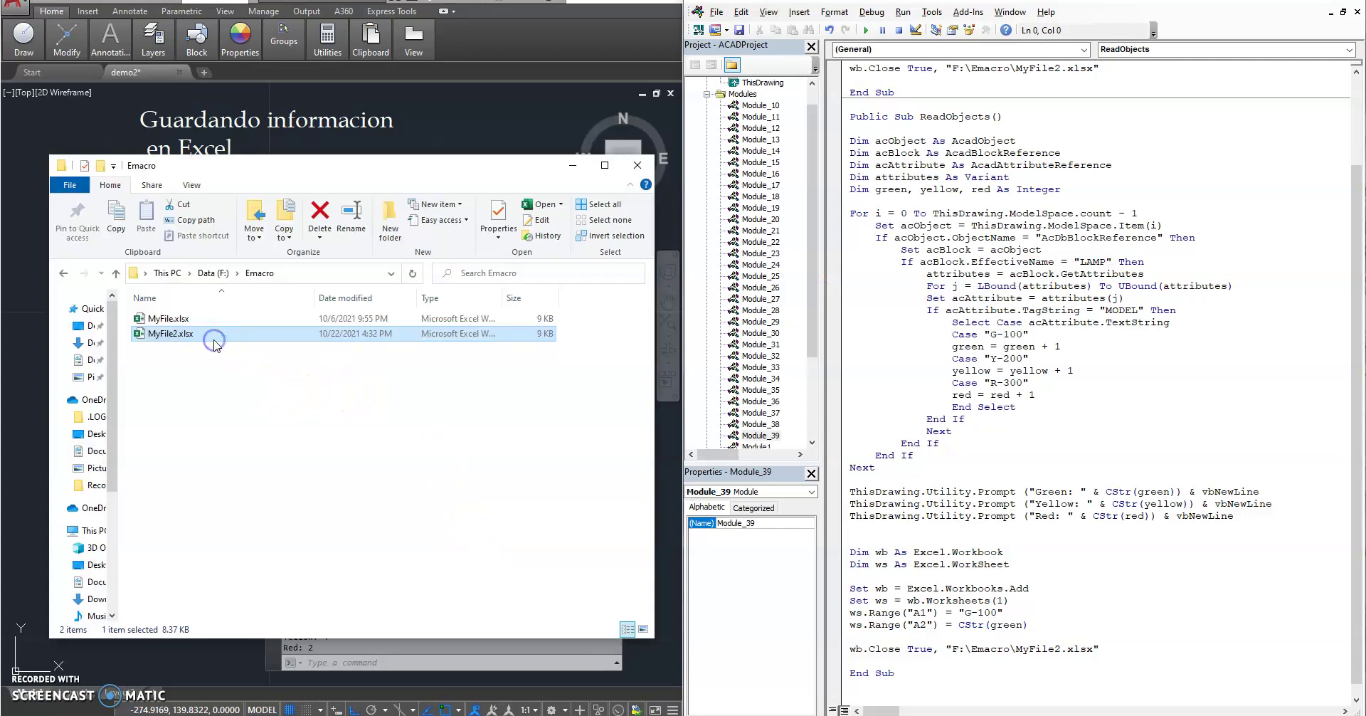
# - Check MyFile2.xlsx, change the green count's target from A2 to B1, and close Excel
pyautogui.doubleClick(214, 340)
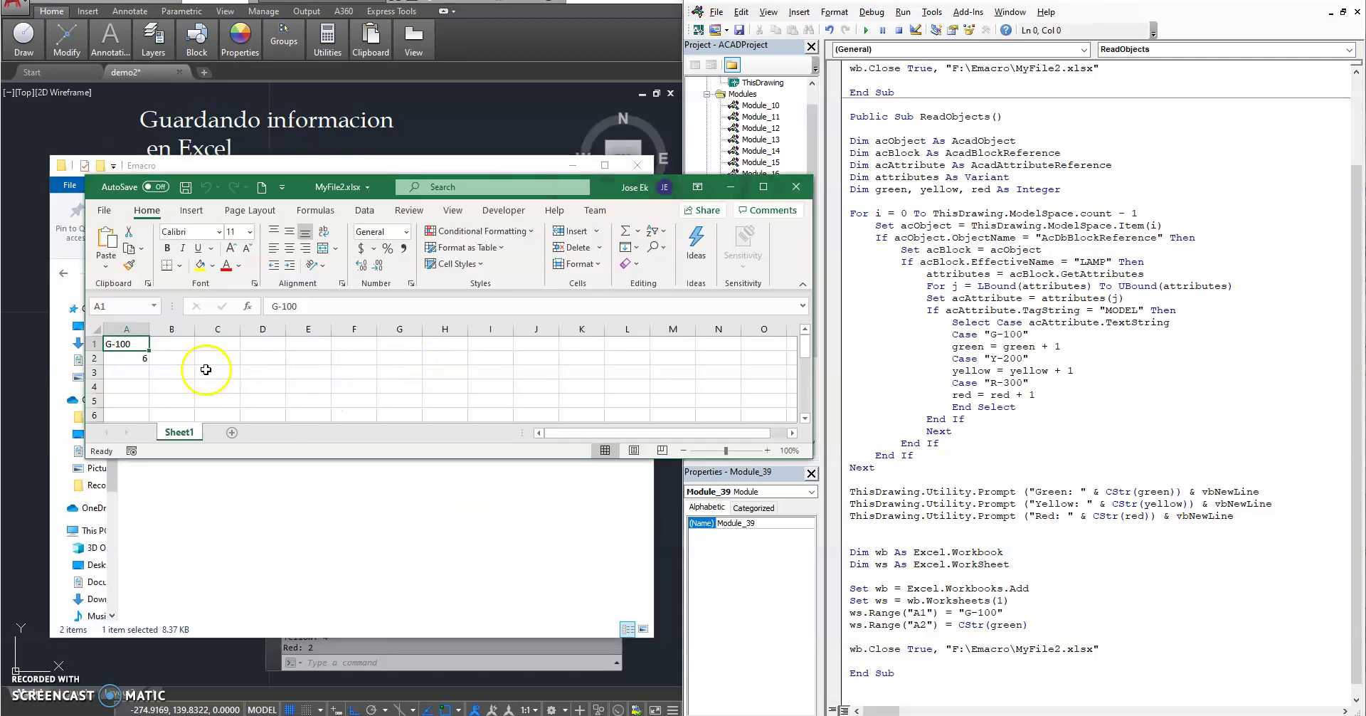
pyautogui.click(915, 624)
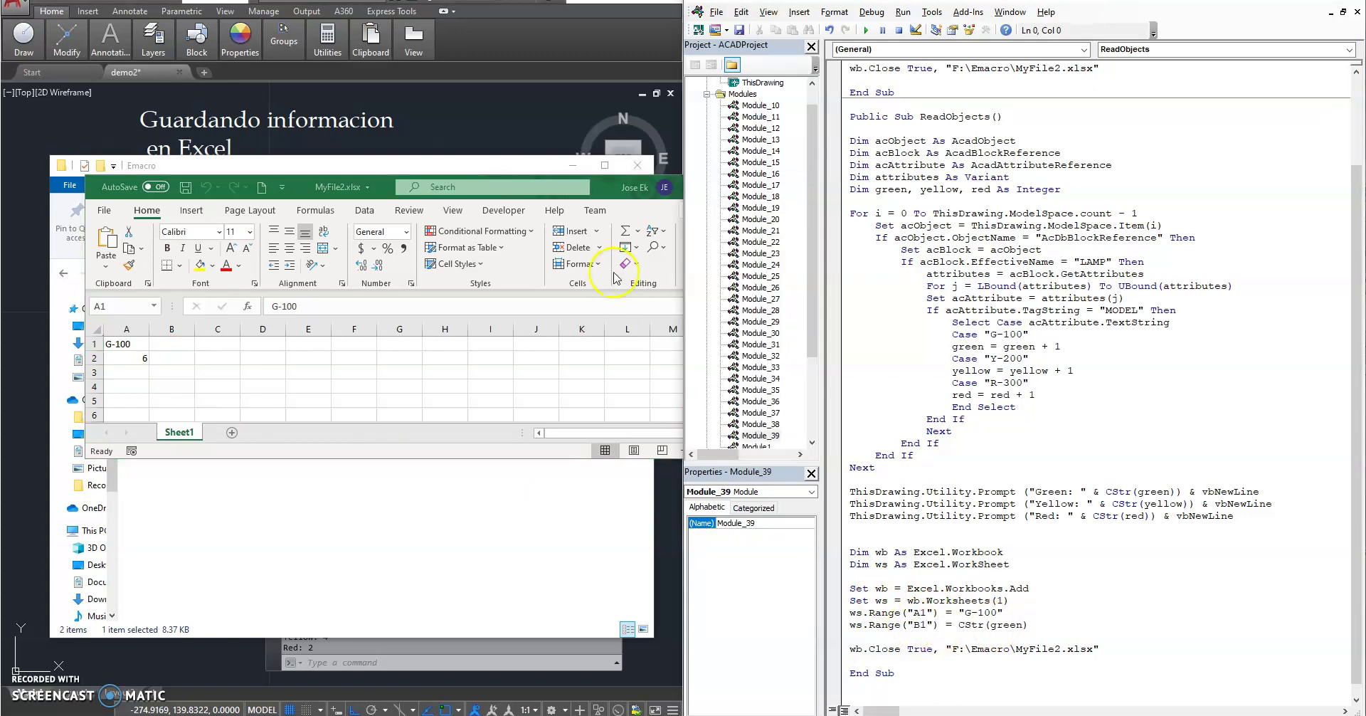
pyautogui.click(679, 205)
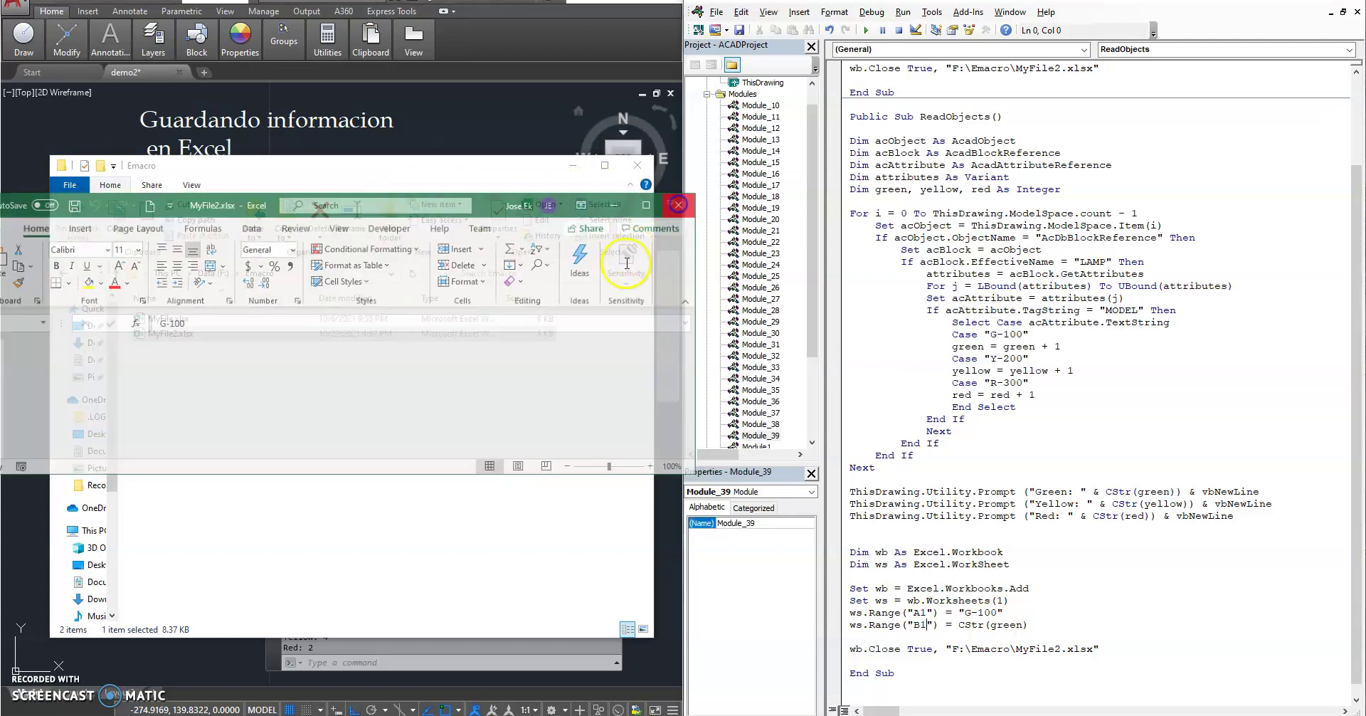
# - Rerun the macro replacing MyFile2.xlsx, reopen it, and widen columns A and B
pyautogui.click(867, 30)
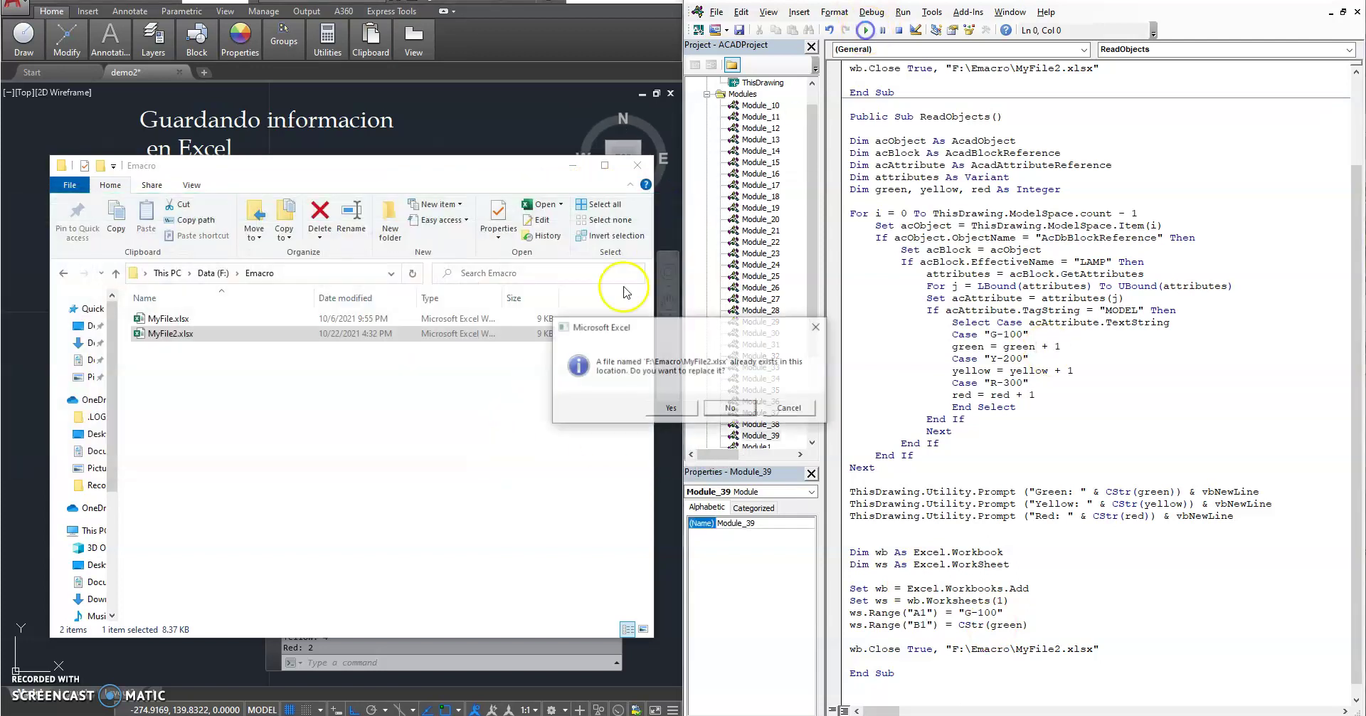
pyautogui.click(666, 405)
pyautogui.click(187, 333)
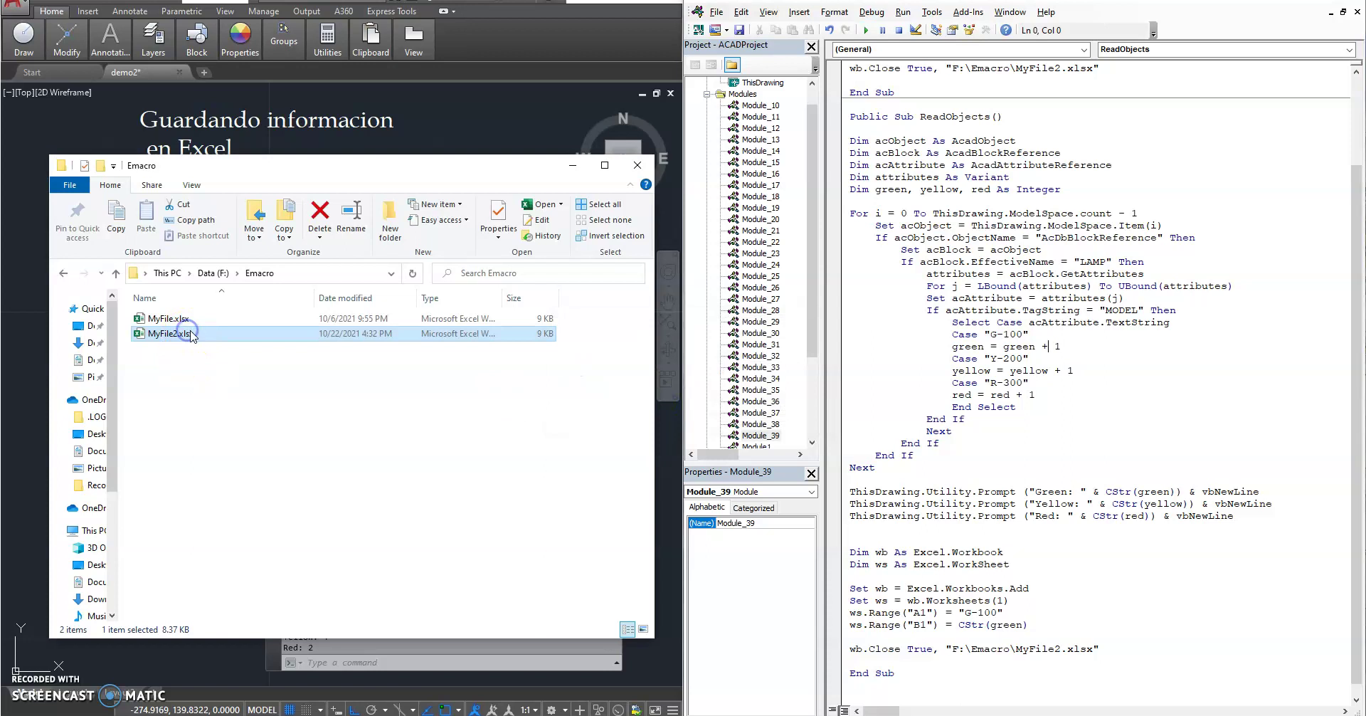
pyautogui.doubleClick(187, 333)
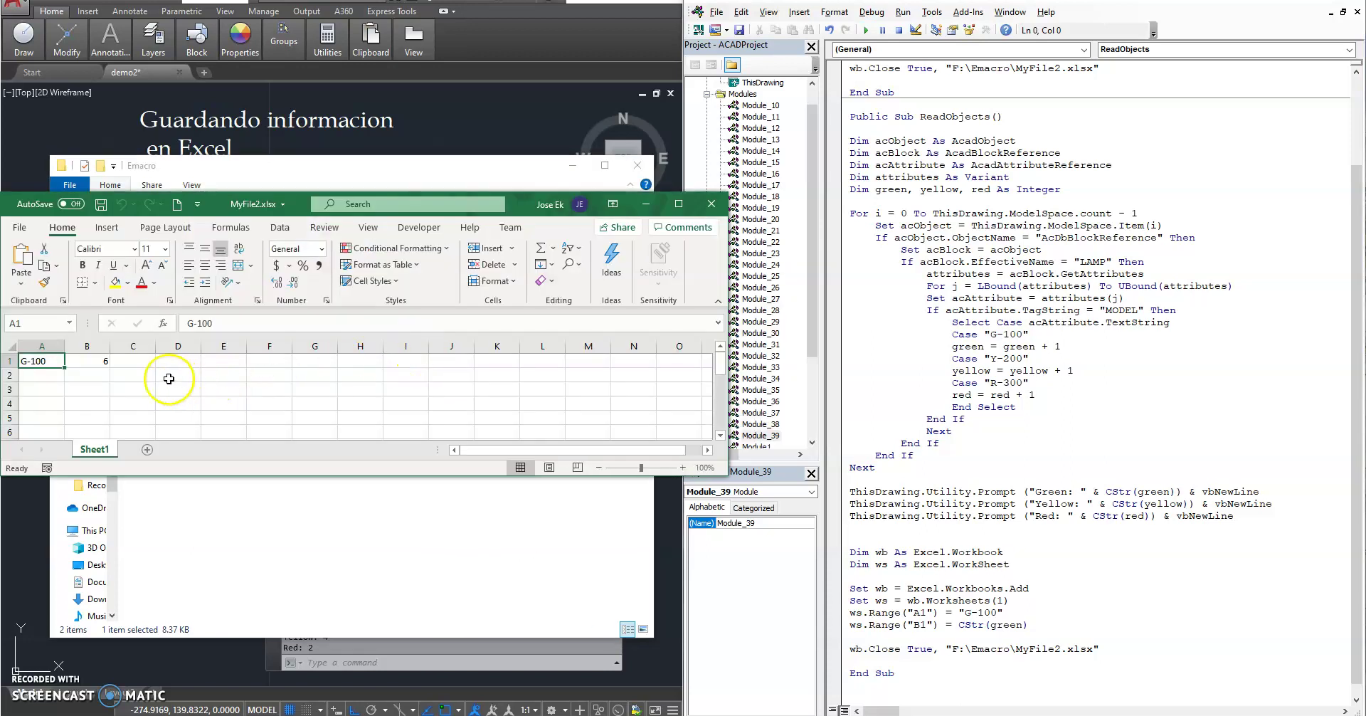
pyautogui.moveTo(65, 346); pyautogui.dragTo(149, 346)
pyautogui.click(128, 361)
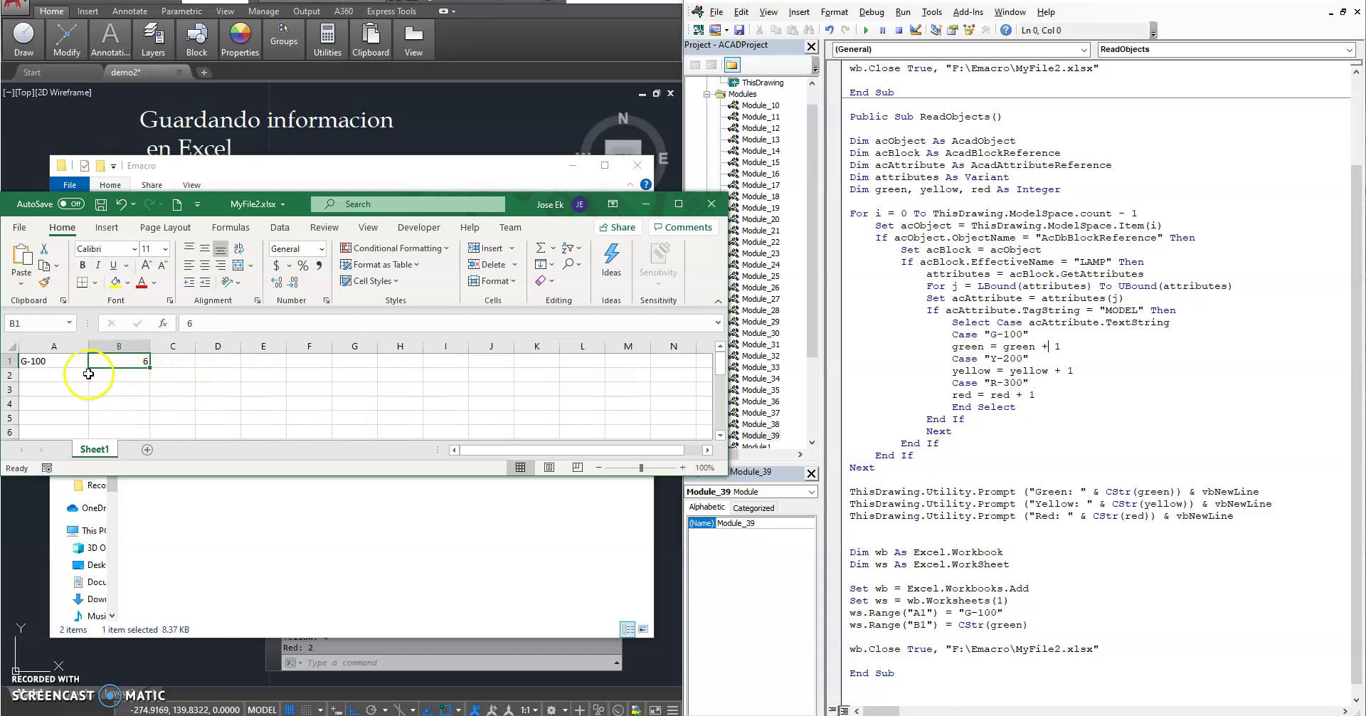
pyautogui.click(1043, 559)
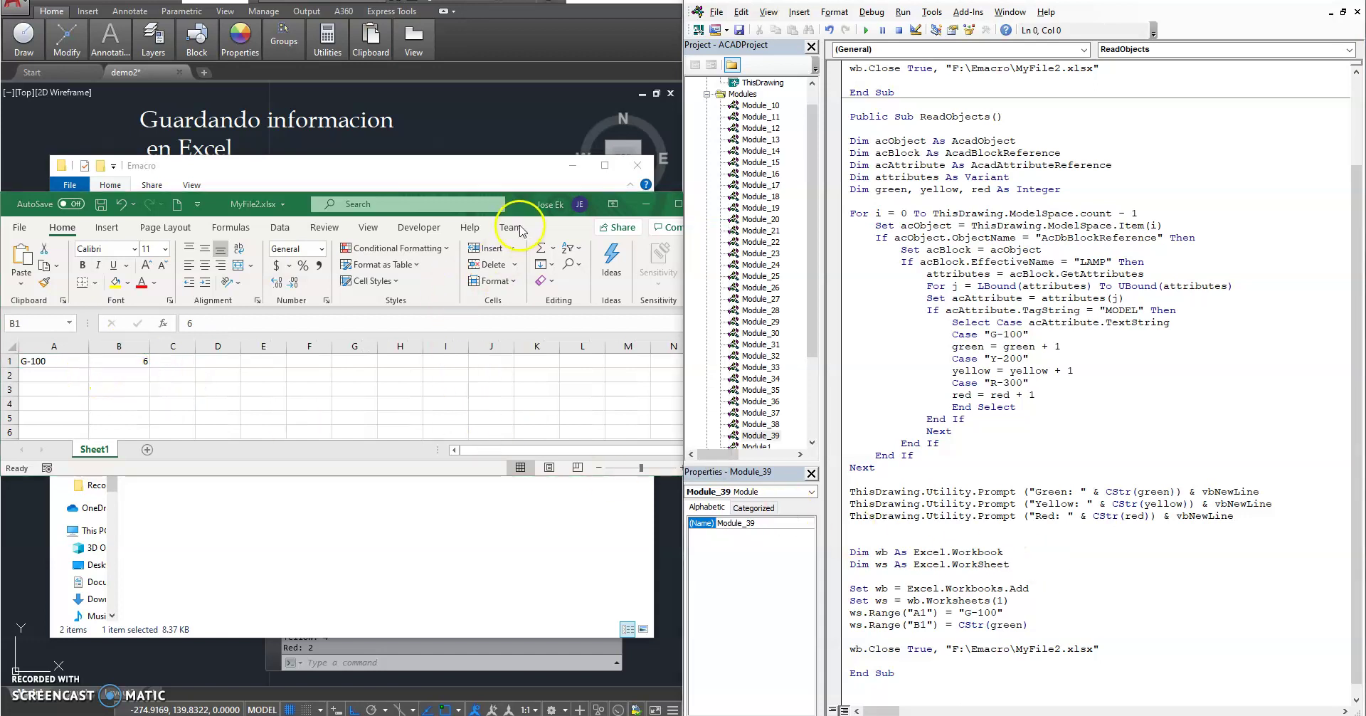
pyautogui.moveTo(521, 207); pyautogui.dragTo(371, 189)
# - Duplicate the A1/B1 cell-writing lines twice below the originals
pyautogui.scroll(-1, 1196, 548)
pyautogui.click(1065, 609)
pyautogui.hotkey('shift', 'Up')
pyautogui.hotkey('shift', 'Home')
pyautogui.hotkey('ctrl', 'c')
pyautogui.press('Down')
pyautogui.press('End')
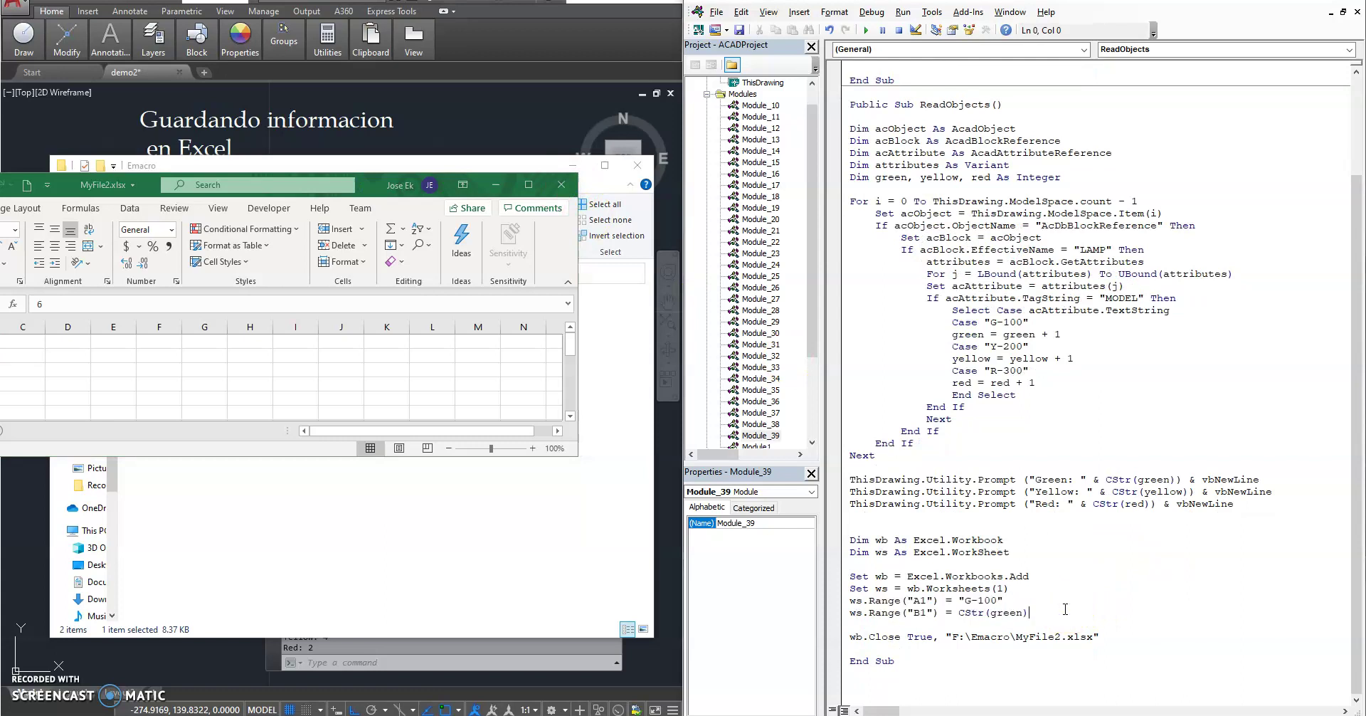
pyautogui.press('Return')
pyautogui.press('Return')
pyautogui.hotkey('ctrl', 'v')
pyautogui.press('Return')
pyautogui.press('Return')
pyautogui.hotkey('ctrl', 'v')
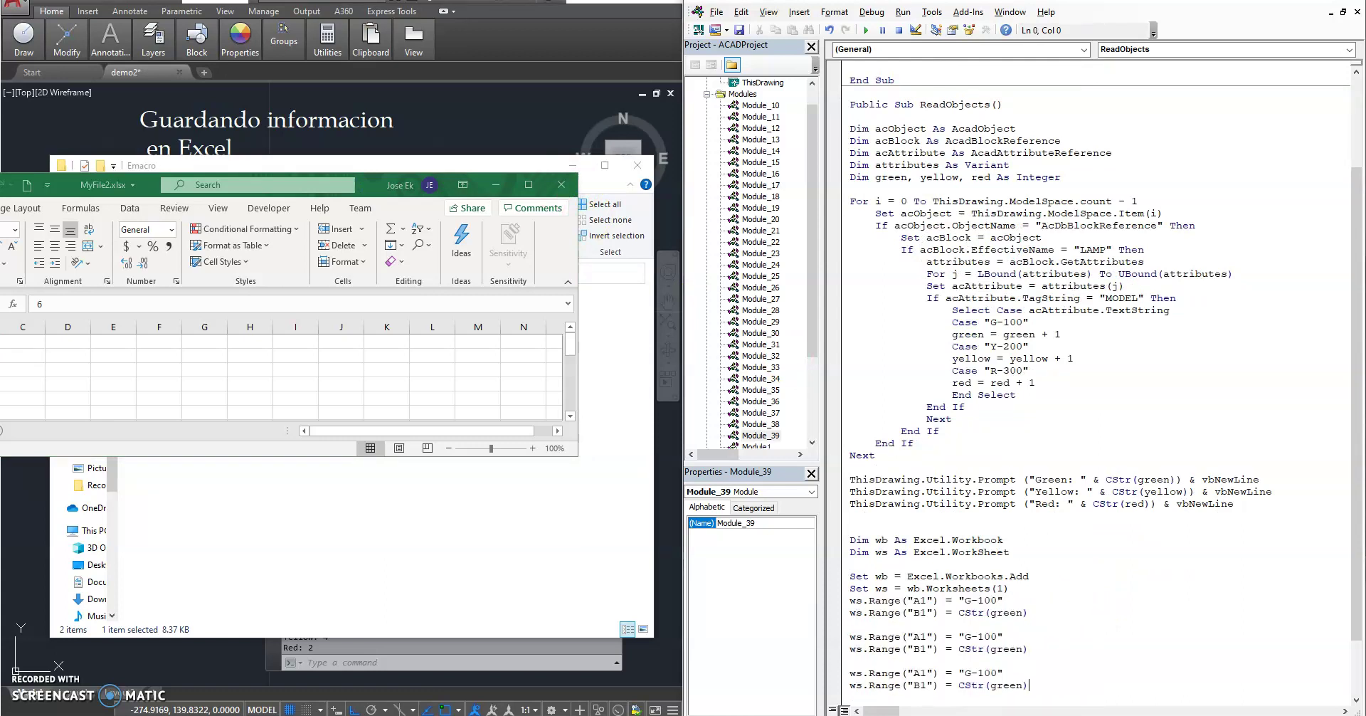
pyautogui.scroll(-2, 919, 565)
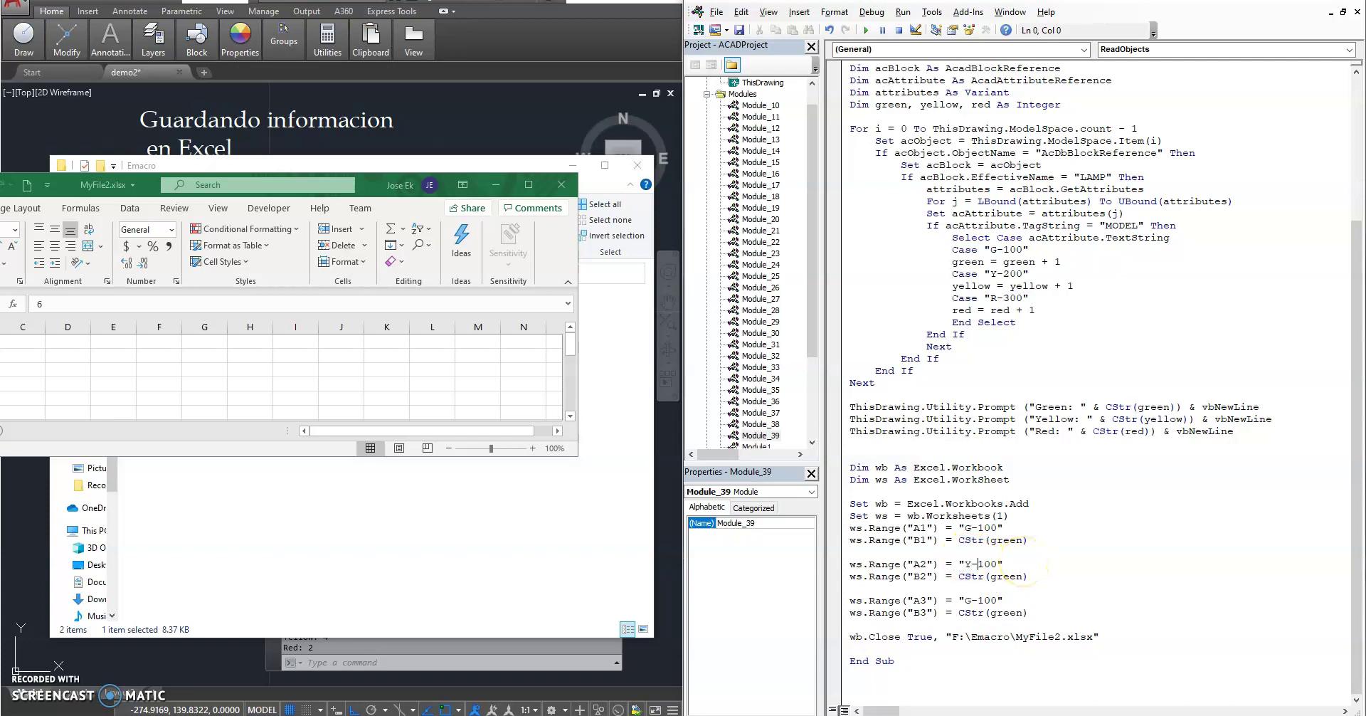
# - Edit the copies to write Y-200/CStr(yellow) to row 2 and R-300/CStr(red) to row 3
pyautogui.click(1165, 420)
pyautogui.hotkey('ctrl', 'c')
pyautogui.doubleClick(1009, 576)
pyautogui.hotkey('ctrl', 'v')
pyautogui.click(967, 601)
pyautogui.doubleClick(1005, 613)
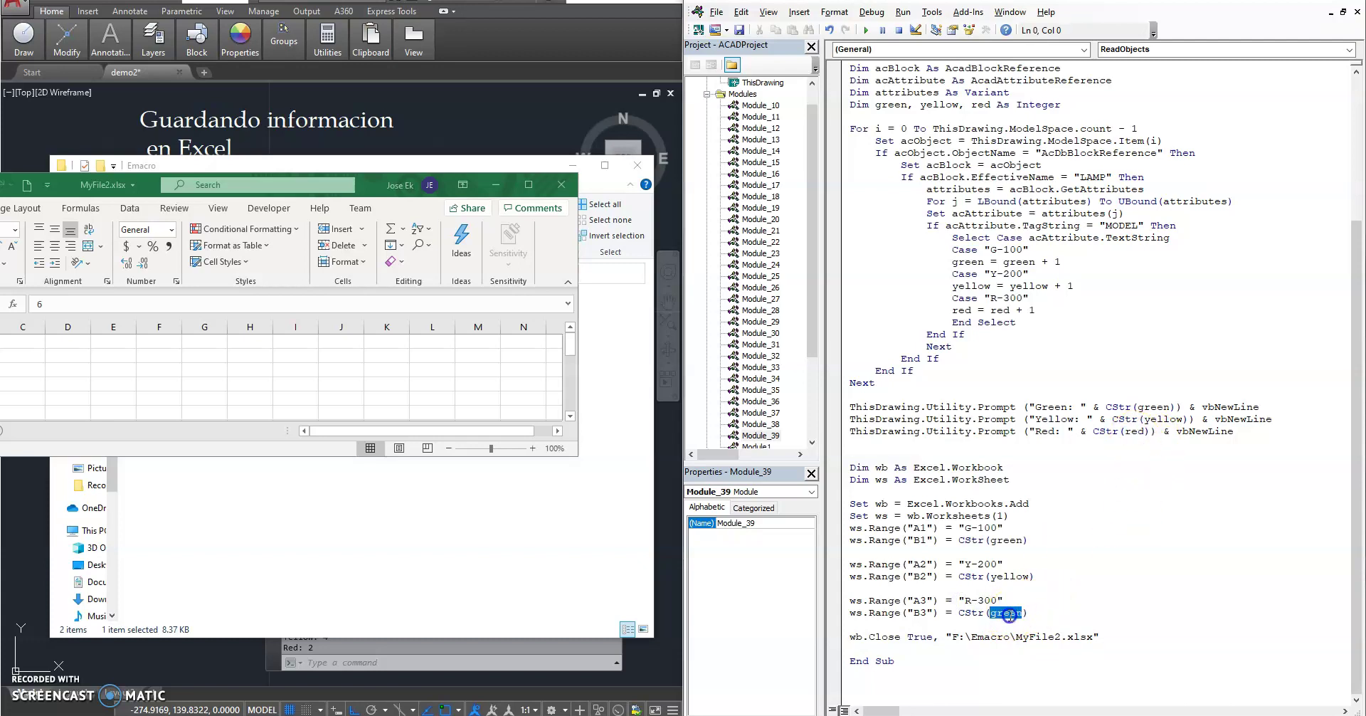
pyautogui.click(561, 185)
# - Rerun the macro to replace MyFile2.xlsx and open it showing G-100 6, Y-200 4, R-300 2
pyautogui.click(532, 397)
pyautogui.click(523, 415)
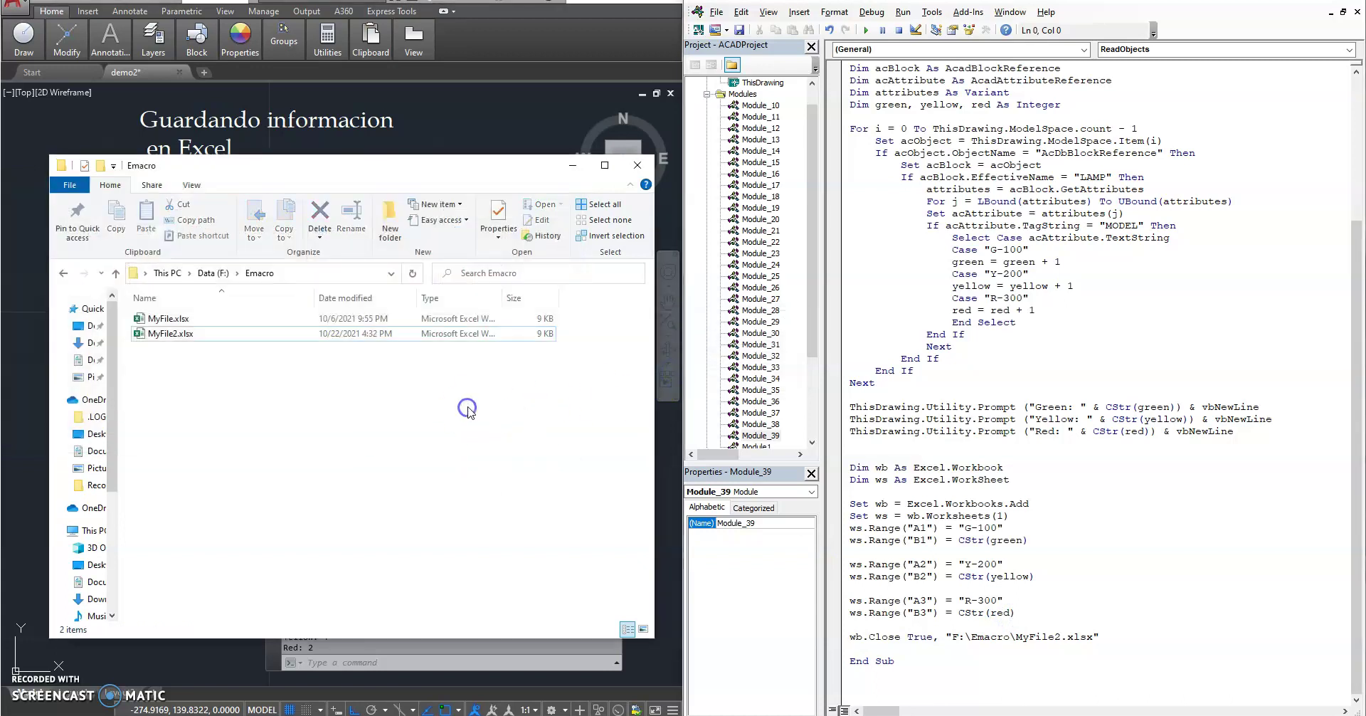
pyautogui.scroll(5, 1058, 372)
pyautogui.click(947, 313)
pyautogui.click(867, 30)
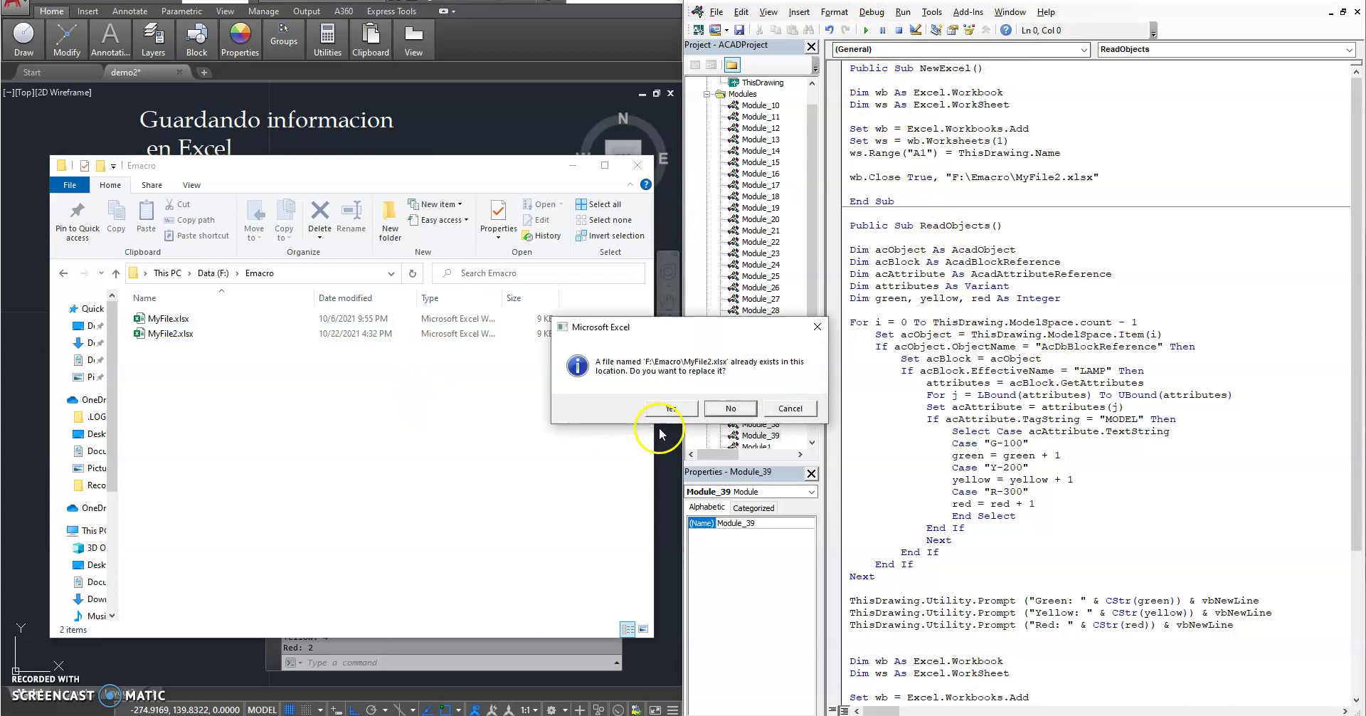
pyautogui.click(672, 408)
pyautogui.click(181, 333)
pyautogui.doubleClick(182, 333)
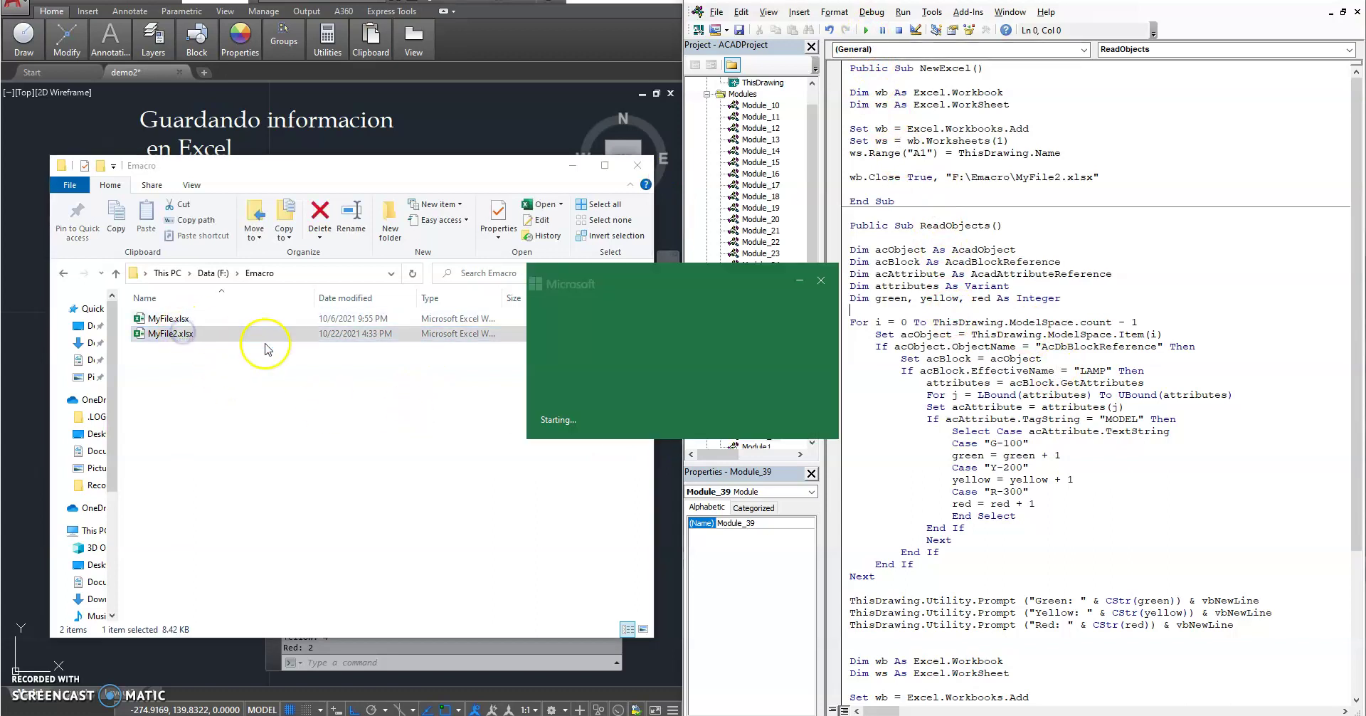
pyautogui.click(178, 370)
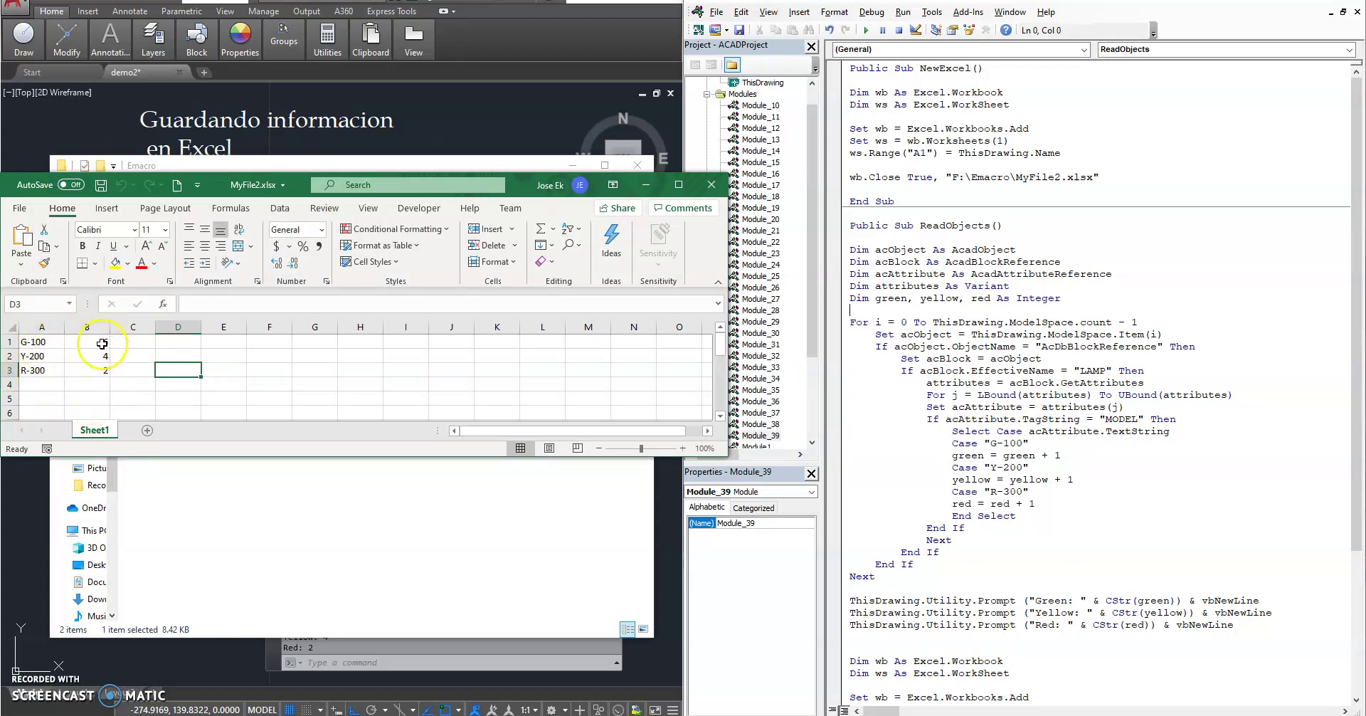
# - Return to the AutoCAD drawing and window-select all the lamp blocks
pyautogui.click(531, 138)
pyautogui.scroll(-3, 436, 311)
pyautogui.scroll(-2, 402, 370)
pyautogui.press('Escape')
pyautogui.click(459, 423)
pyautogui.click(286, 270)
# - Copy the lamps with CO to four spots: right, left, above and one more
pyautogui.write('copy')
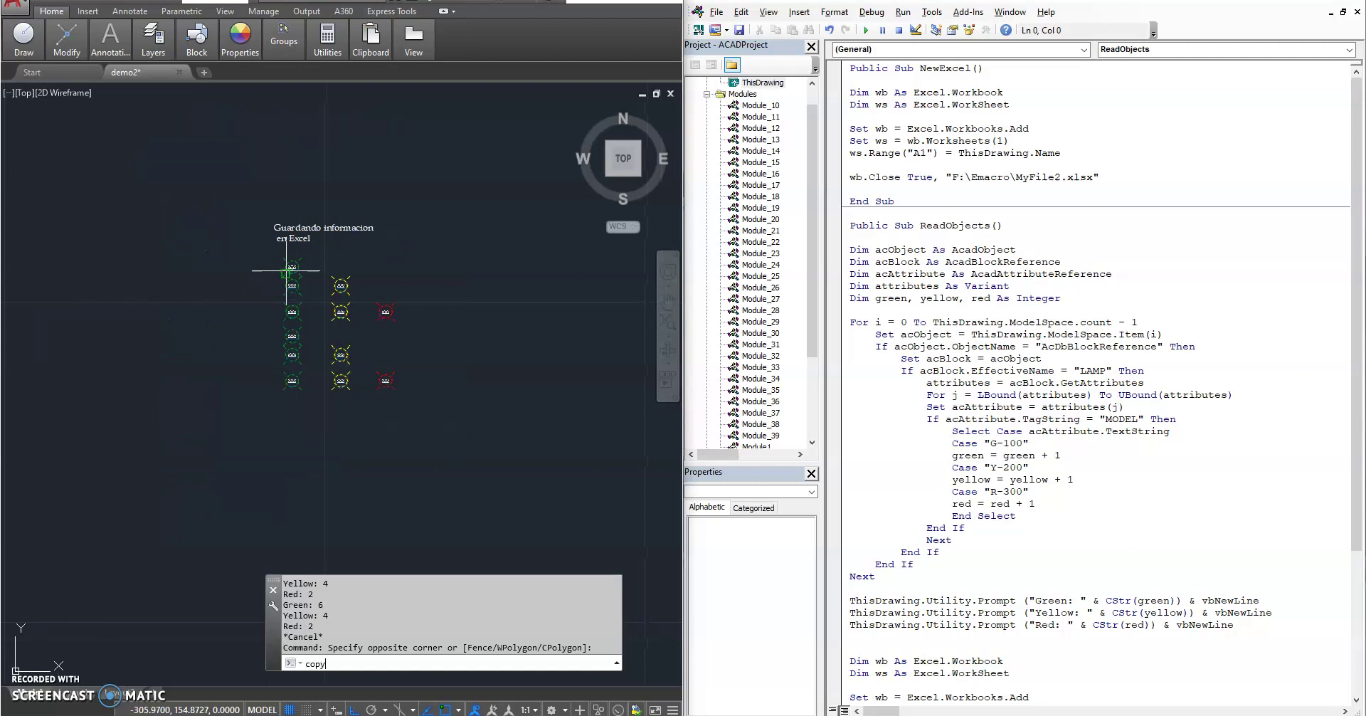
pyautogui.press('Return')
pyautogui.scroll(-4, 287, 271)
pyautogui.click(374, 333)
pyautogui.click(439, 333)
pyautogui.click(316, 356)
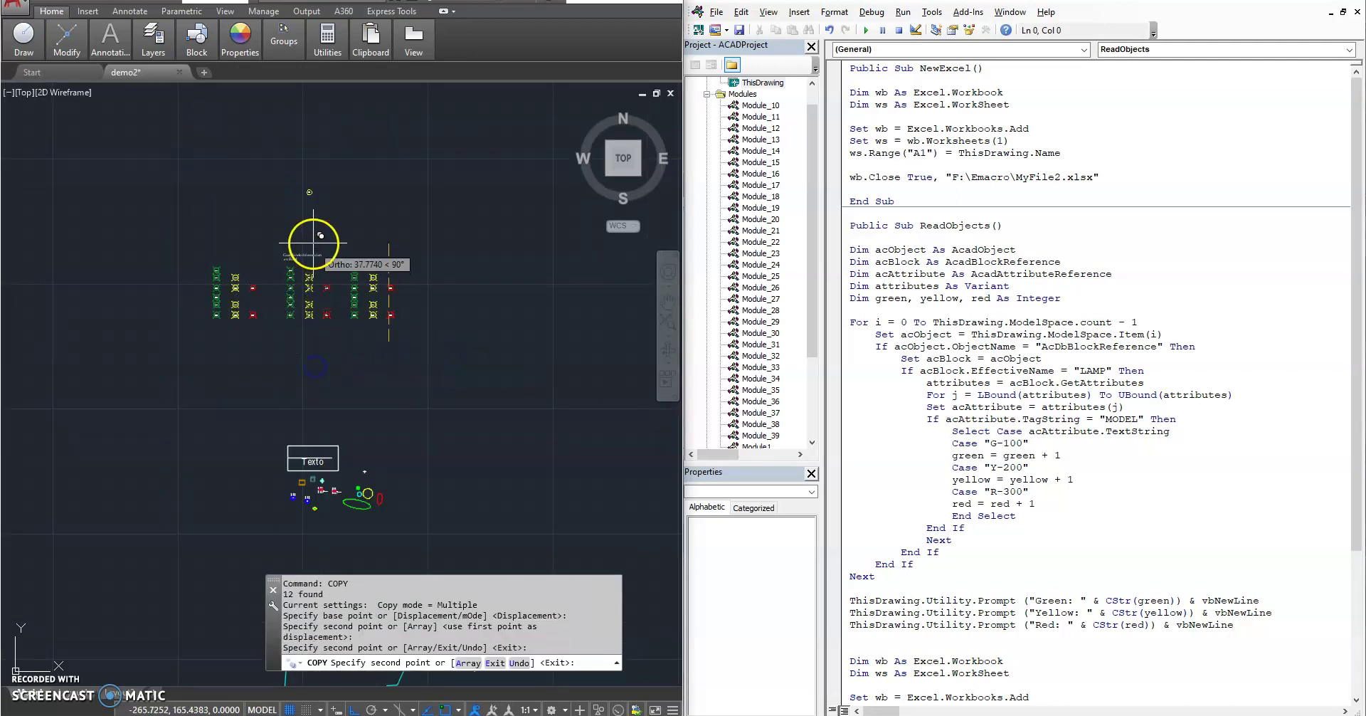
pyautogui.click(313, 241)
pyautogui.click(437, 293)
pyautogui.press('Escape')
# - Erase the upper lamp copy and select all 48 lamp blocks
pyautogui.click(274, 153)
pyautogui.click(335, 213)
pyautogui.press('Delete')
pyautogui.click(493, 348)
pyautogui.click(178, 286)
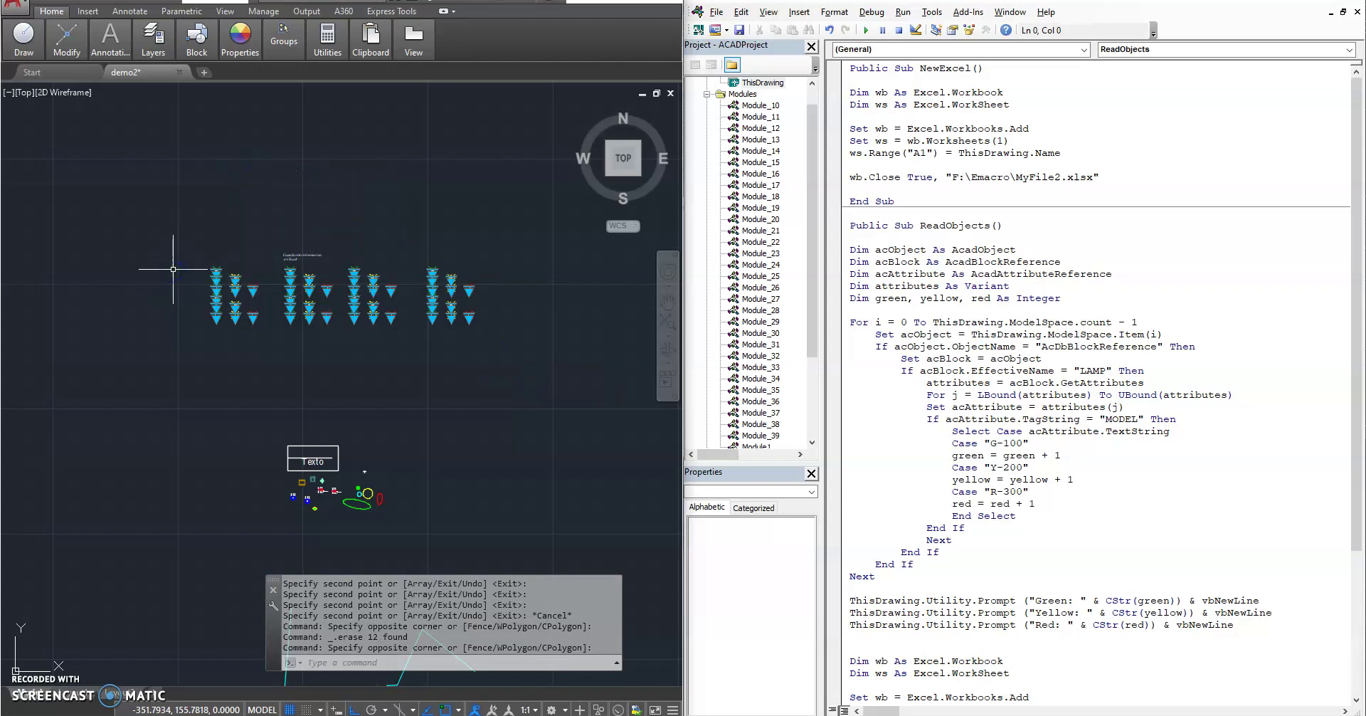
# - Copy the 48-lamp set below and several times above, up to the top row
pyautogui.write('copy')
pyautogui.press('Return')
pyautogui.click(594, 347)
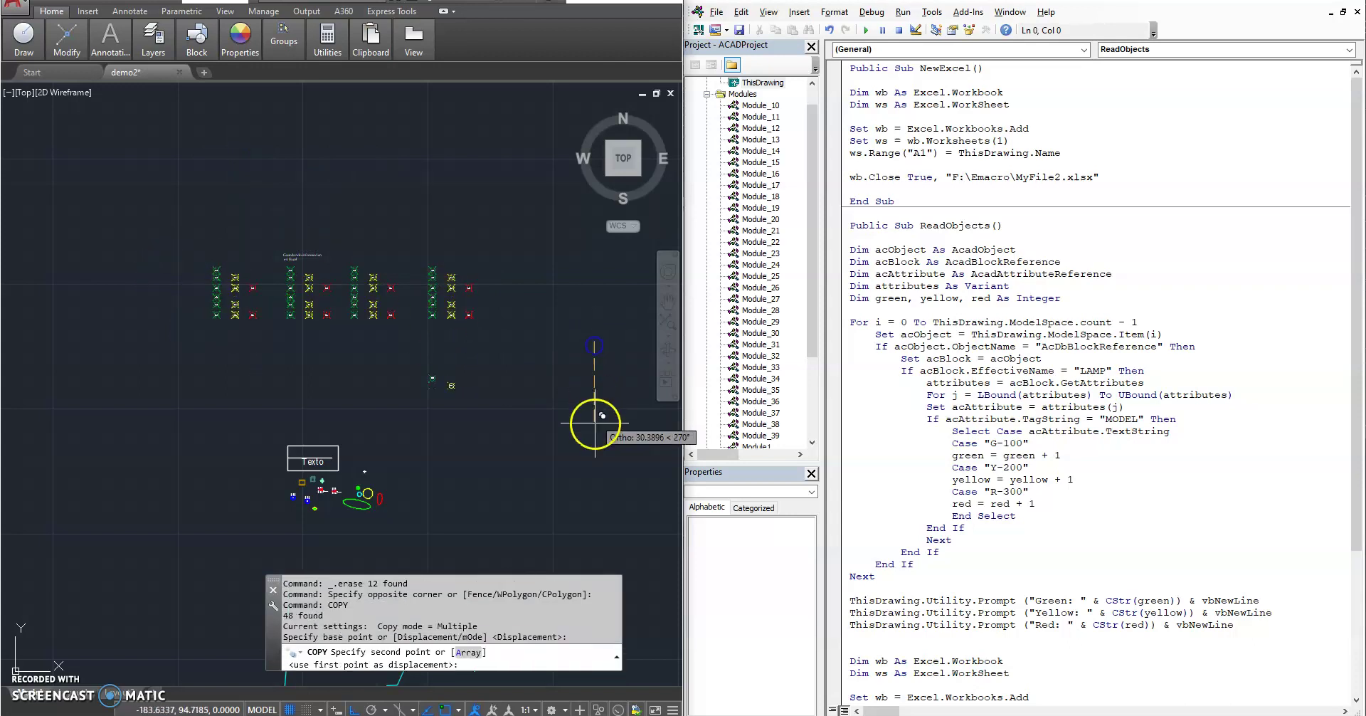
pyautogui.click(594, 423)
pyautogui.click(557, 254)
pyautogui.moveTo(542, 164); pyautogui.dragTo(546, 271, button='middle')
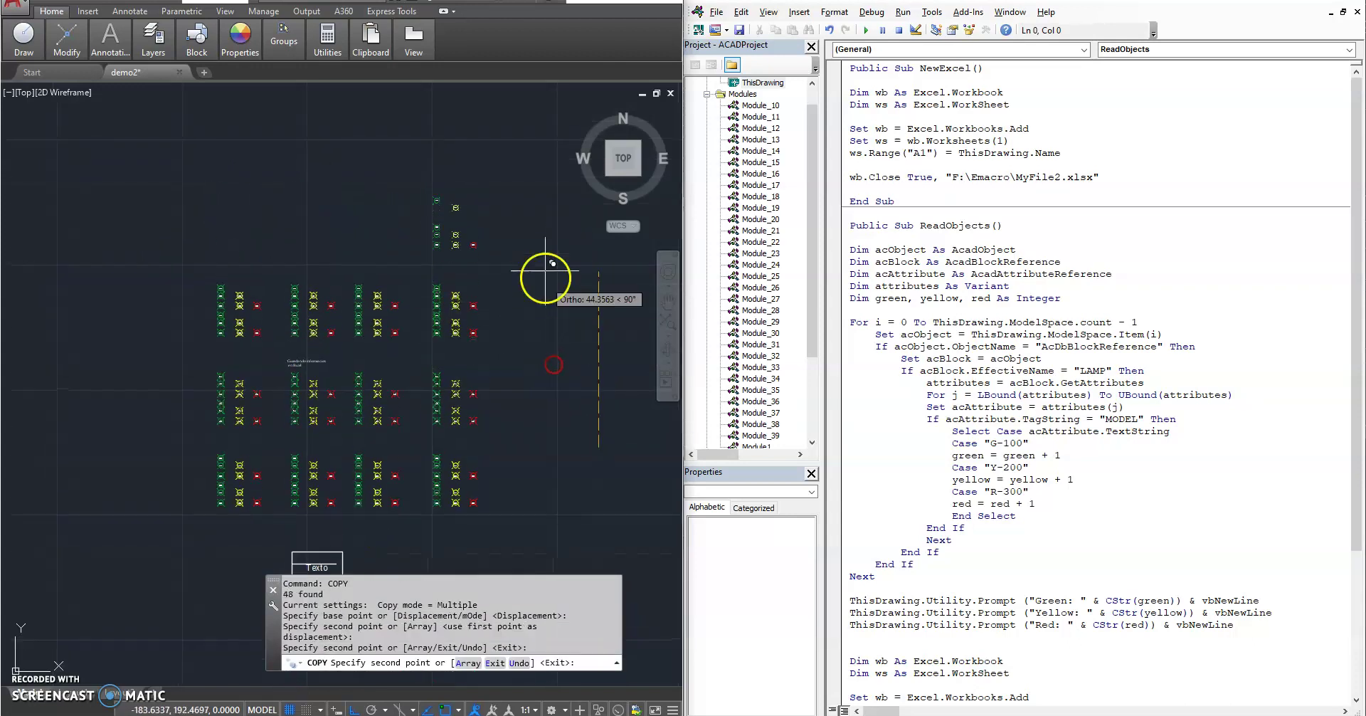
pyautogui.click(546, 271)
pyautogui.scroll(-2, 544, 321)
pyautogui.click(550, 249)
pyautogui.click(530, 186)
pyautogui.press('Escape')
# - Select all 289 objects and copy the whole lamp group once more to the left
pyautogui.click(569, 482)
pyautogui.click(310, 135)
pyautogui.press('Return')
pyautogui.click(543, 268)
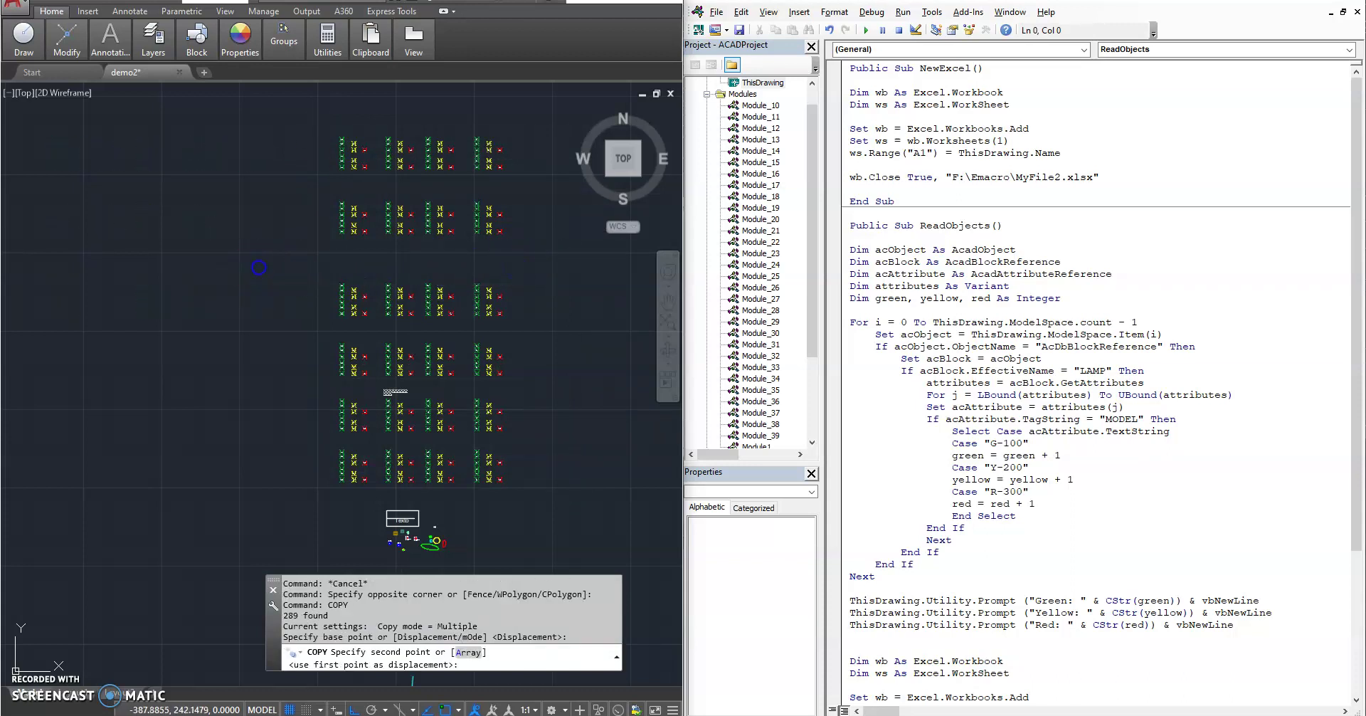
pyautogui.click(258, 268)
pyautogui.press('Escape')
pyautogui.scroll(-3, 304, 242)
pyautogui.press('Escape')
pyautogui.press('Escape')
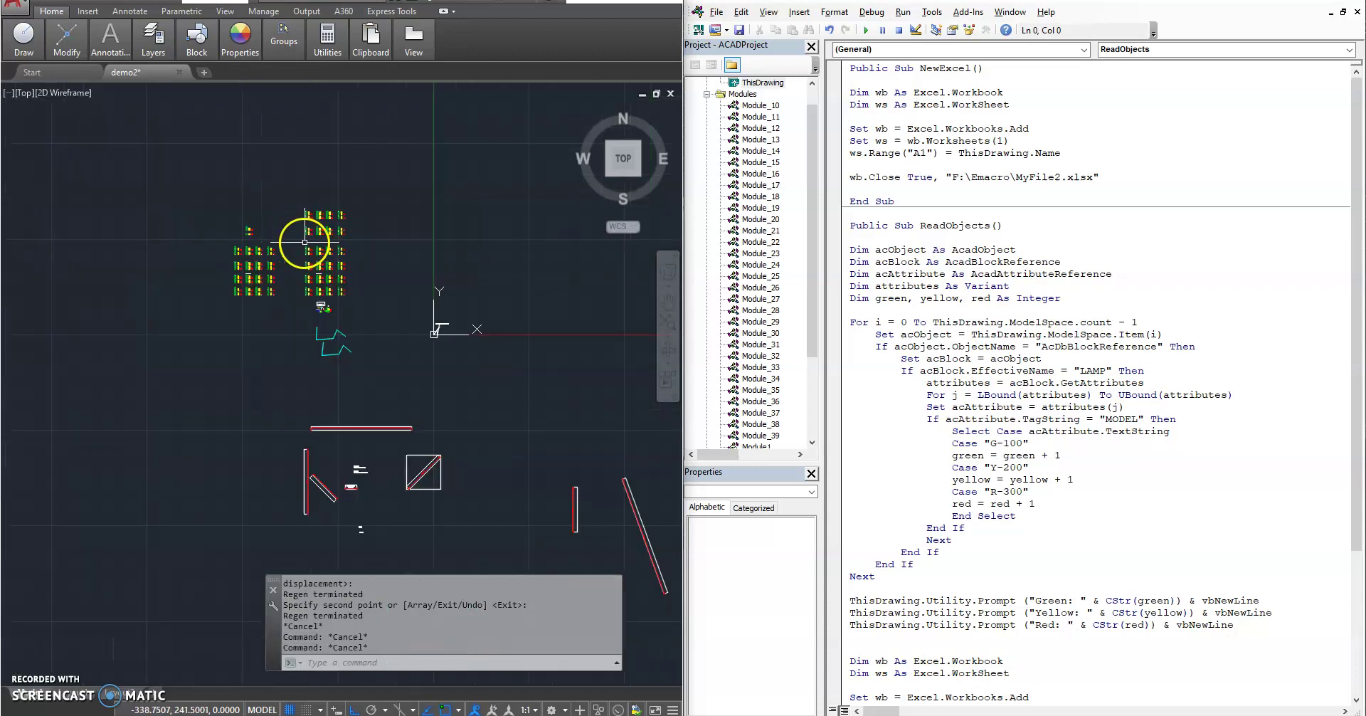
pyautogui.press('Escape')
pyautogui.scroll(4, 285, 259)
pyautogui.press('Escape')
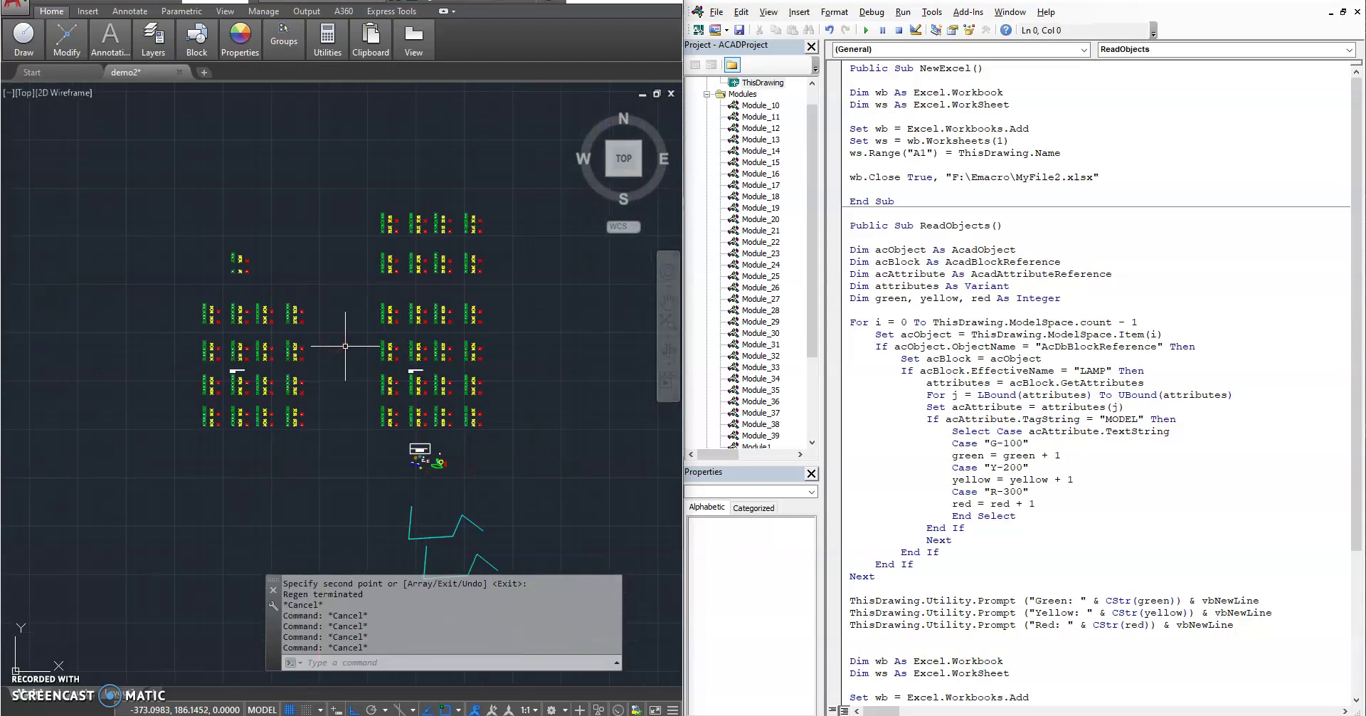
pyautogui.press('Escape')
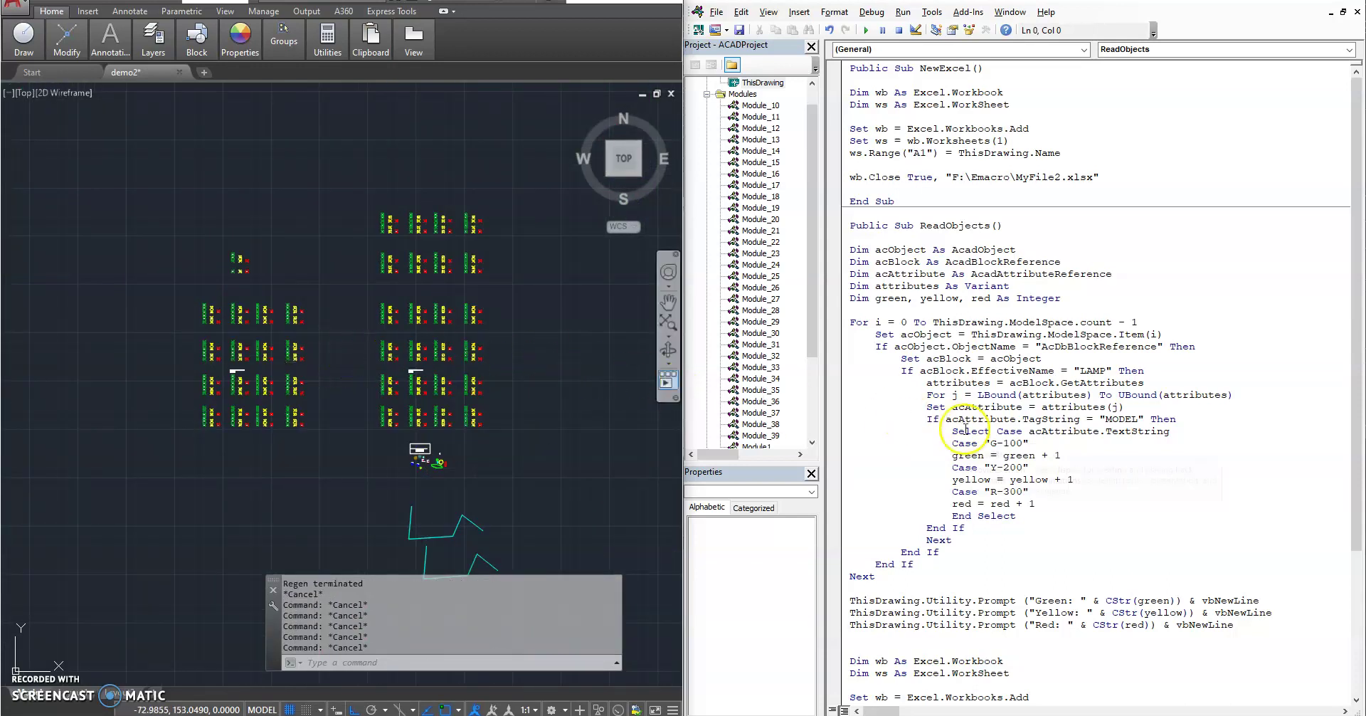
pyautogui.click(956, 393)
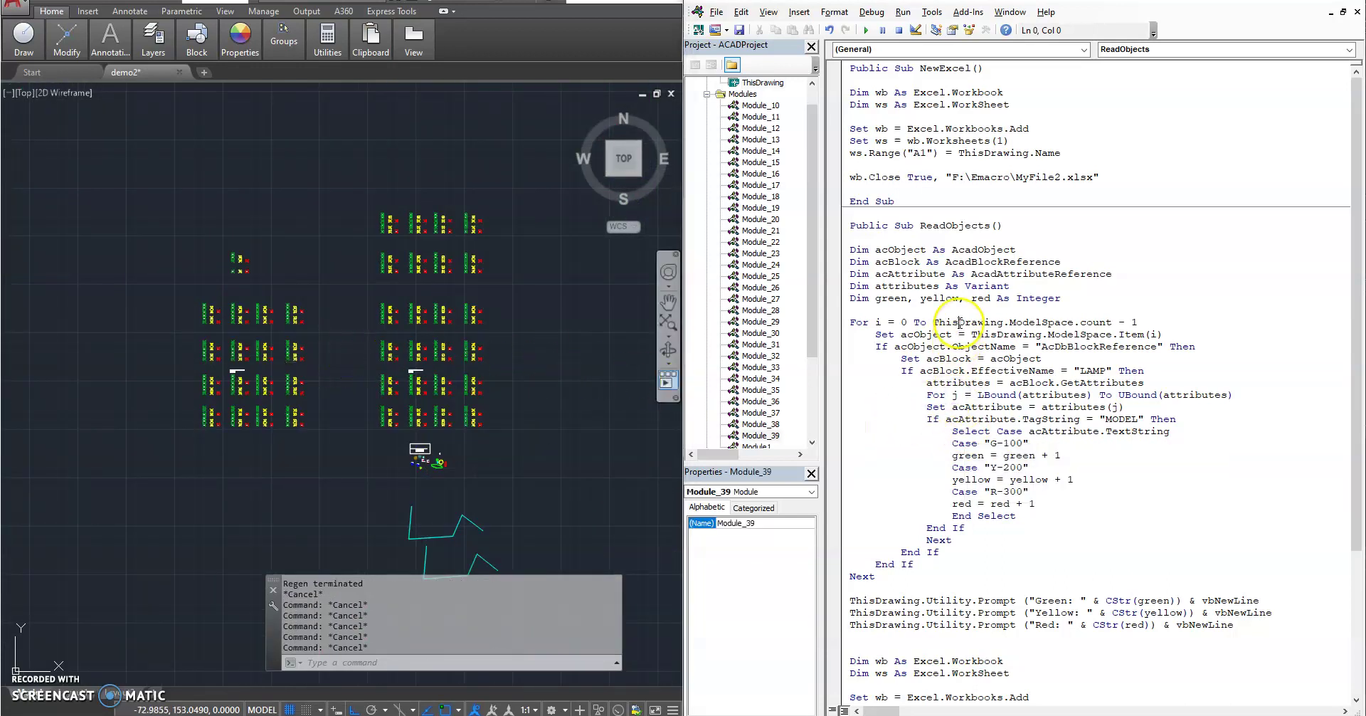
# - Run the macro and end it after run-time error 1004
pyautogui.click(873, 34)
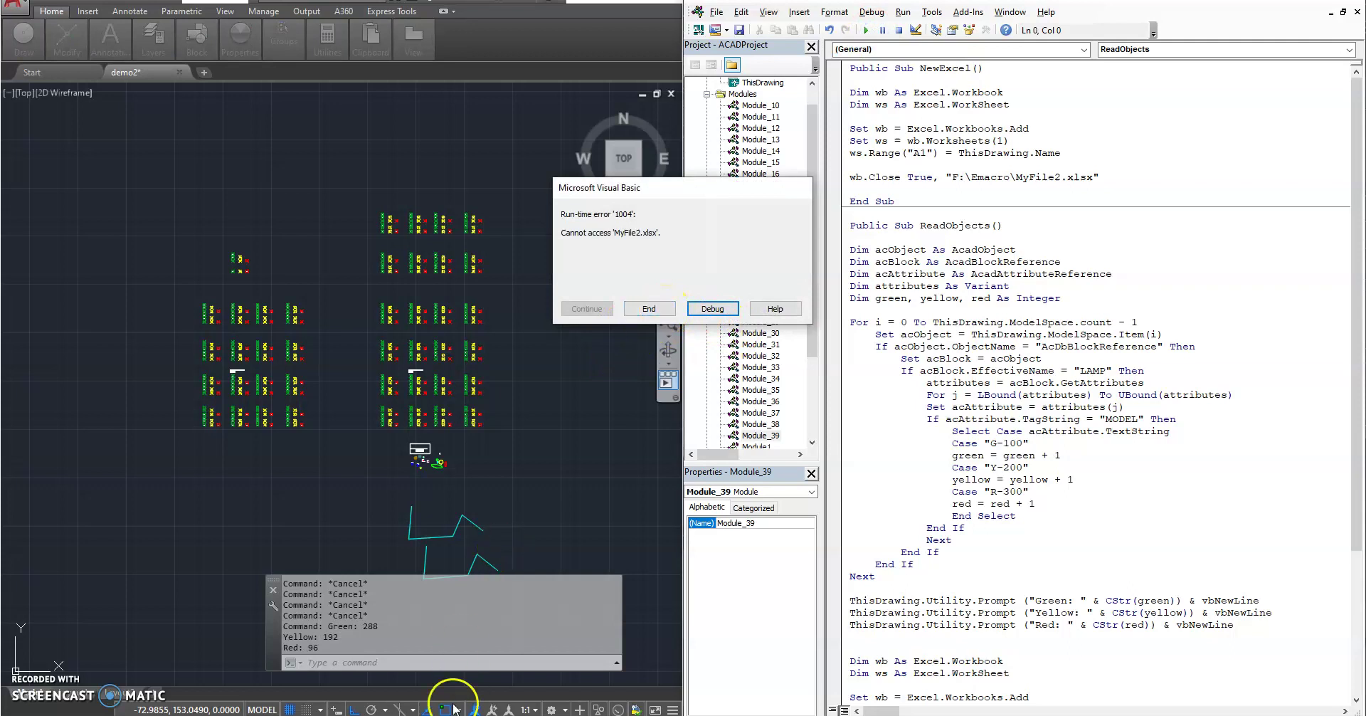
pyautogui.moveTo(633, 196)
pyautogui.mouseDown()
pyautogui.moveTo(751, 389)
pyautogui.moveTo(795, 378)
pyautogui.mouseUp()
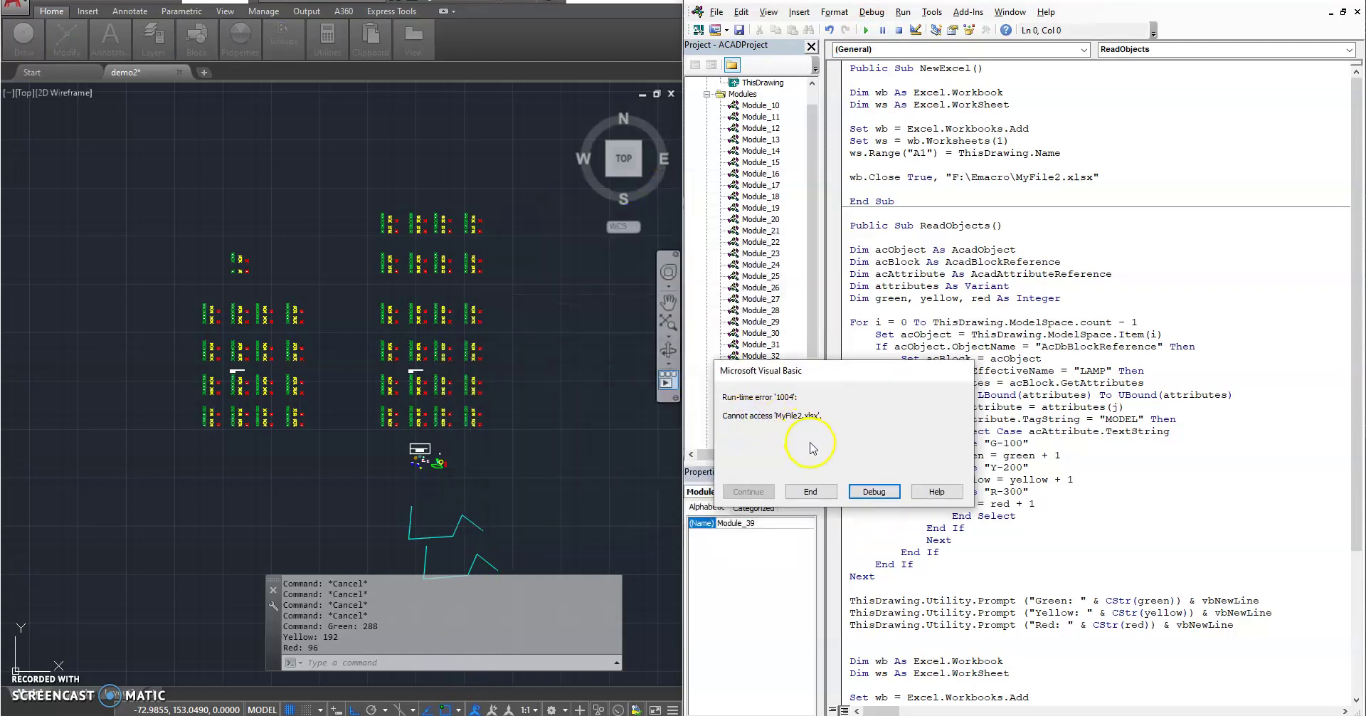
pyautogui.click(811, 492)
# - Close the open MyFile2 workbook, rerun the macro, and replace MyFile2.xlsx
pyautogui.click(443, 708)
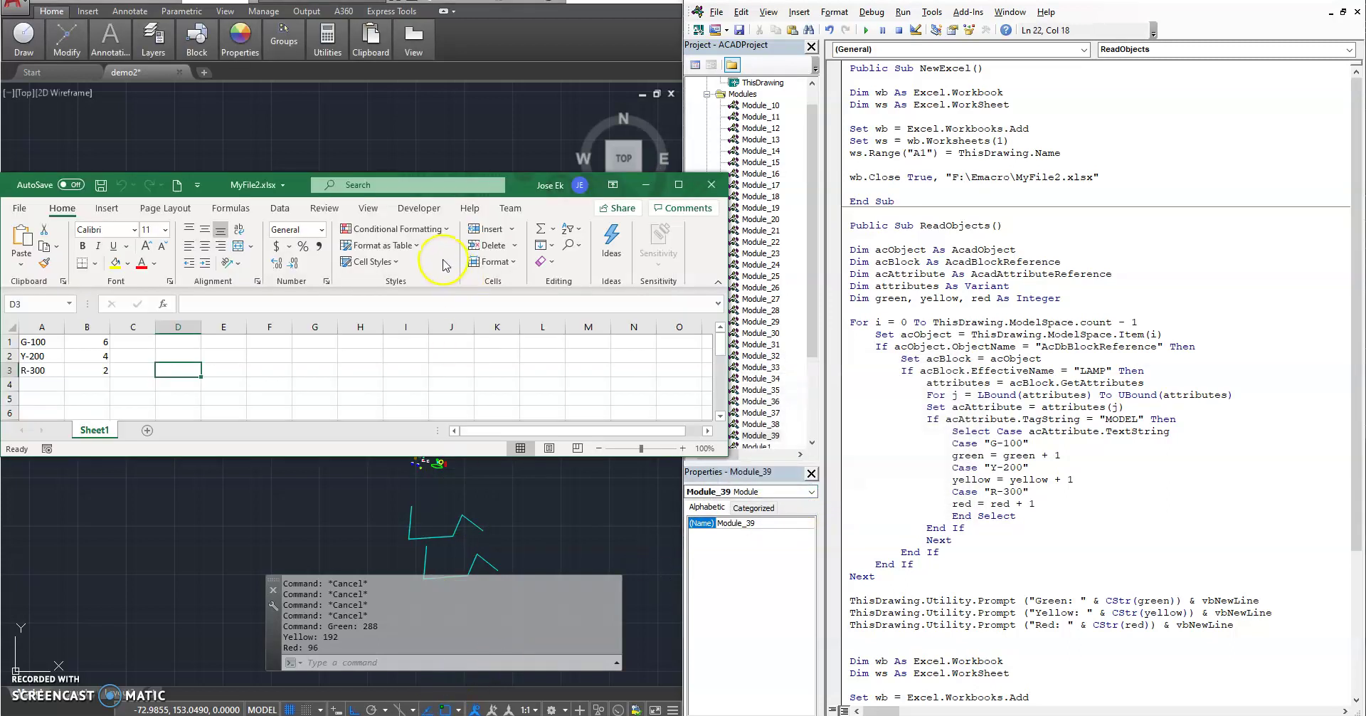
pyautogui.click(710, 185)
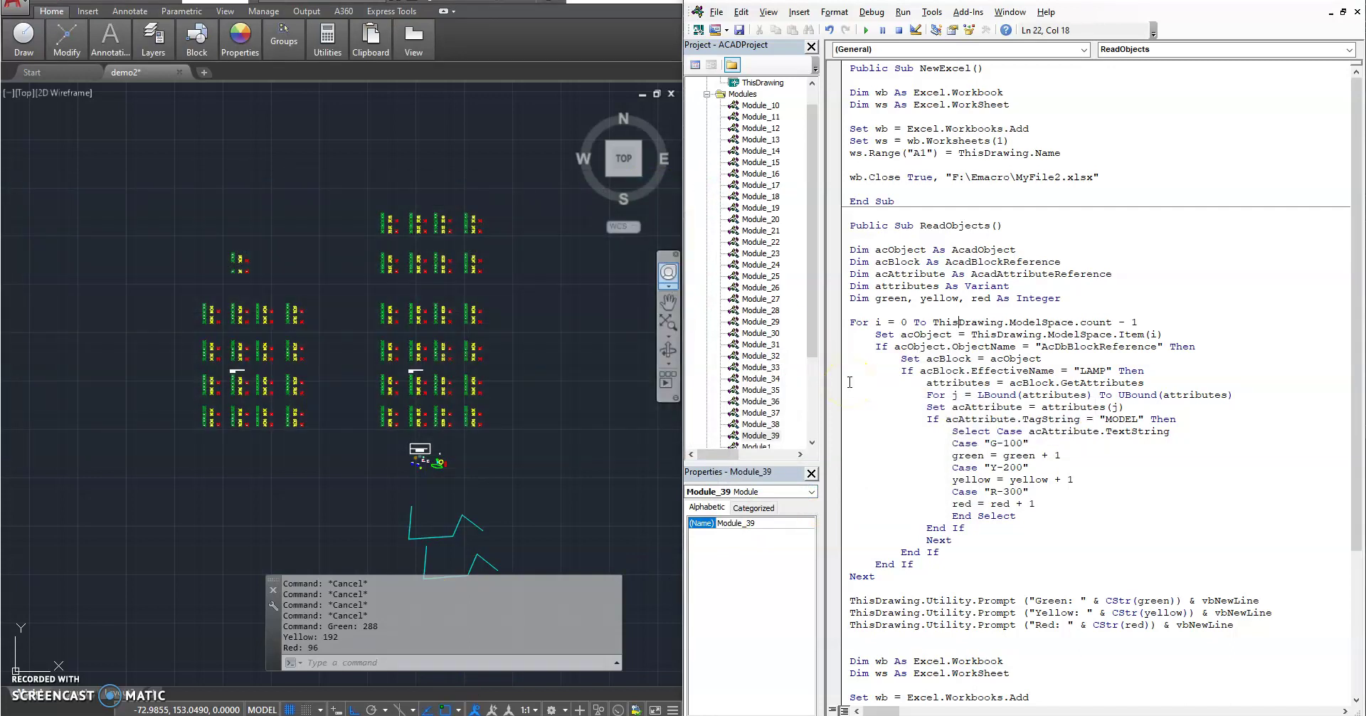
pyautogui.click(865, 30)
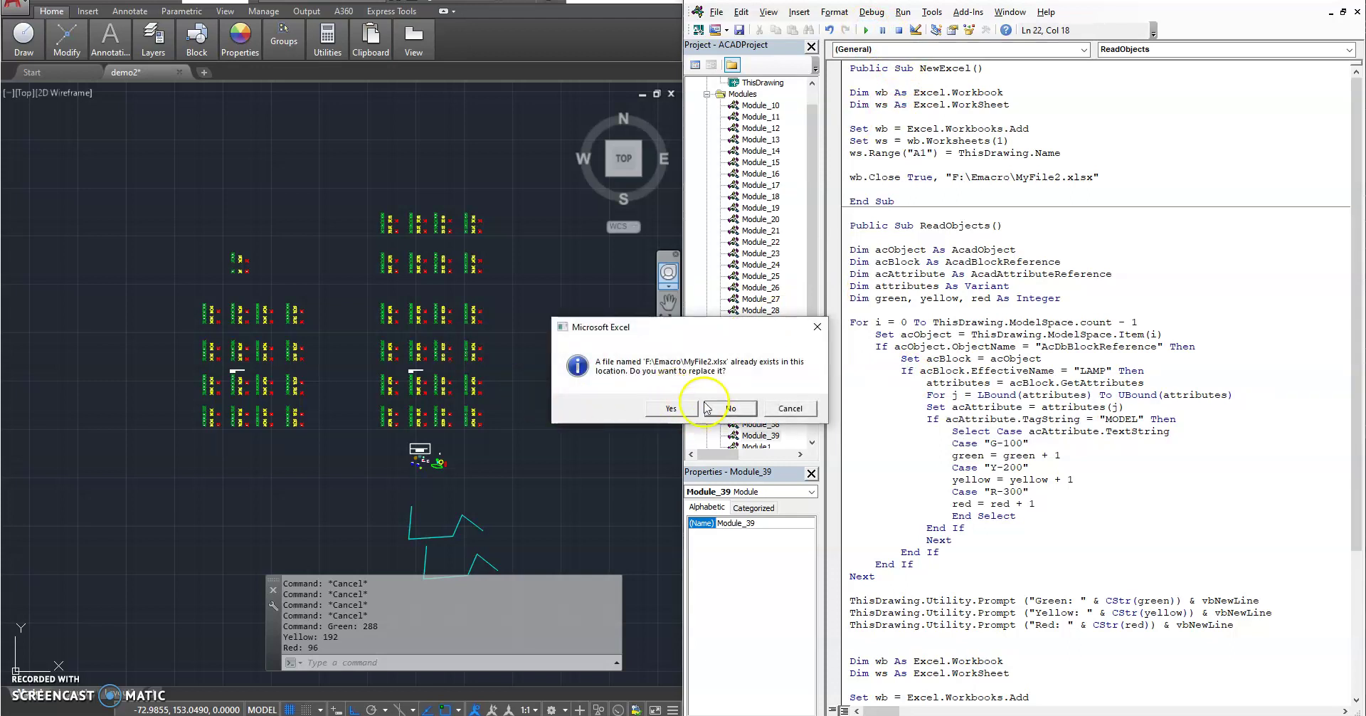
pyautogui.click(688, 407)
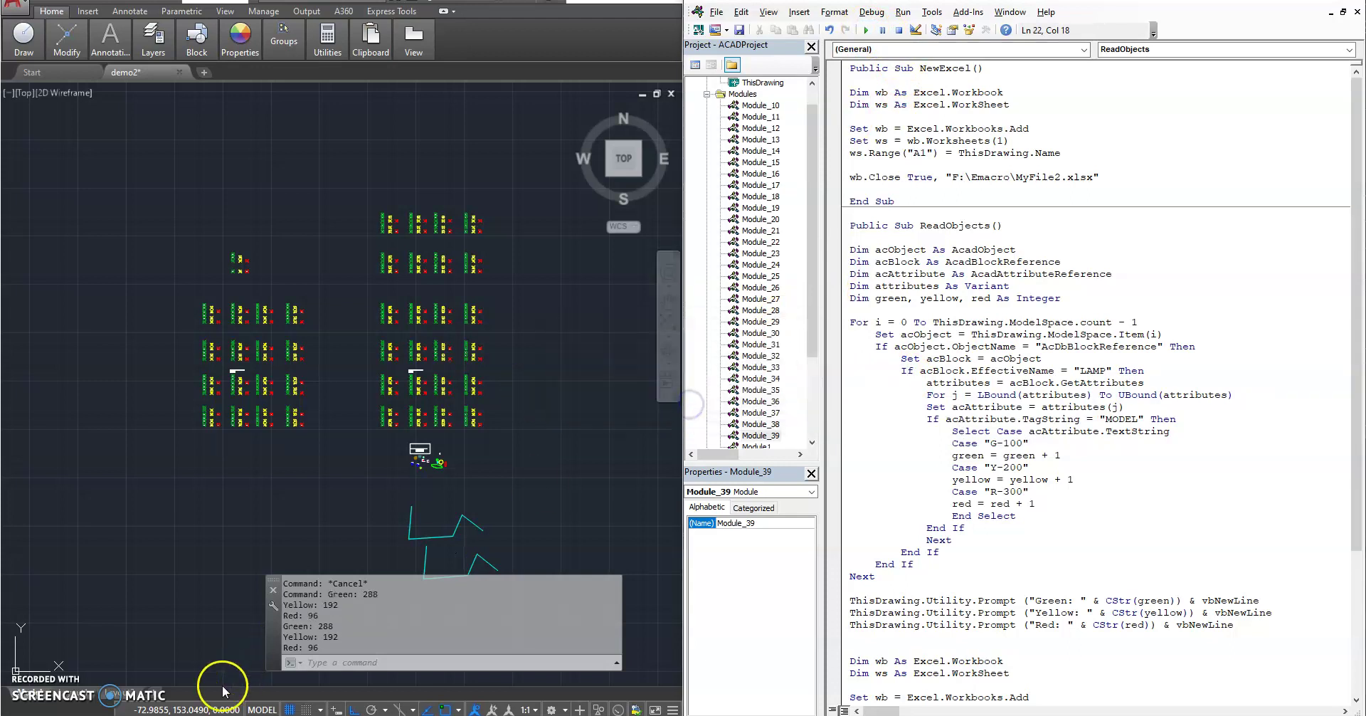
pyautogui.hotkey('alt', 'Tab')
pyautogui.hotkey('alt', 'Tab')
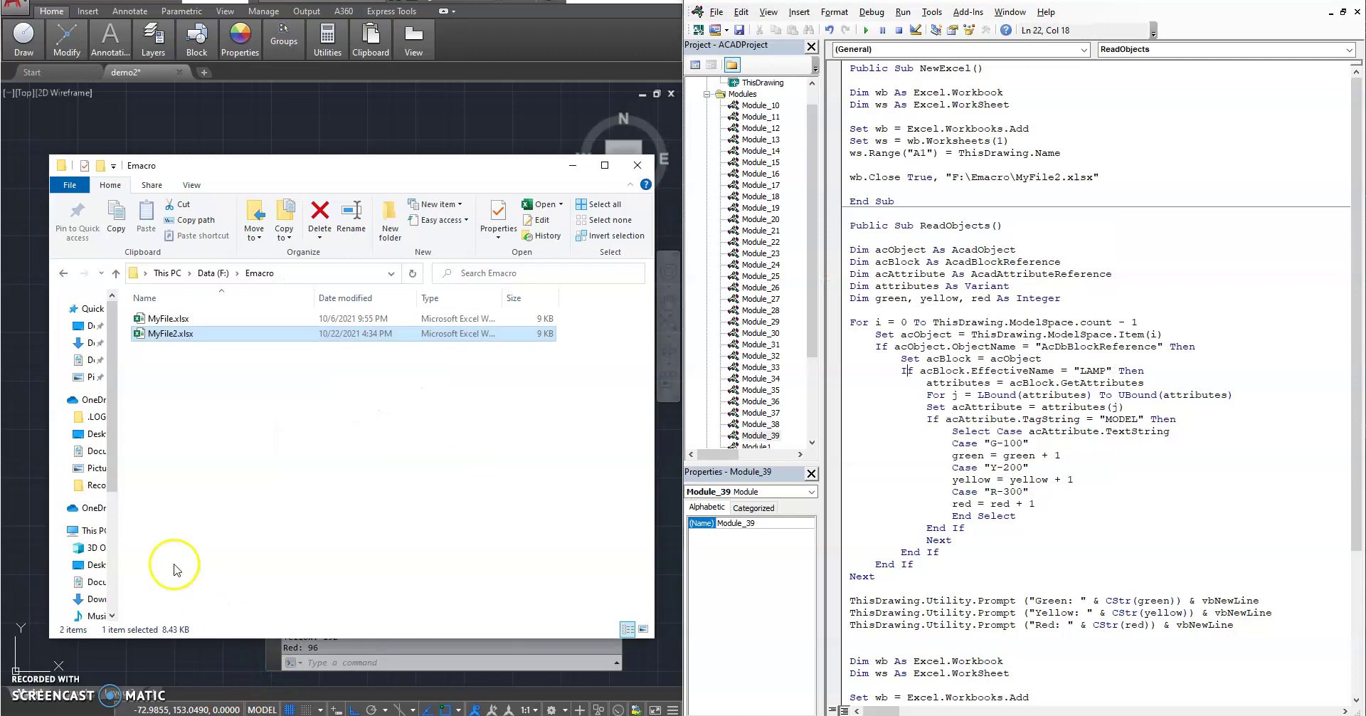
# - Open MyFile2.xlsx, widen column B, and check the counts 288, 192 and 96 for G-100, Y-200 and R-300
pyautogui.doubleClick(173, 335)
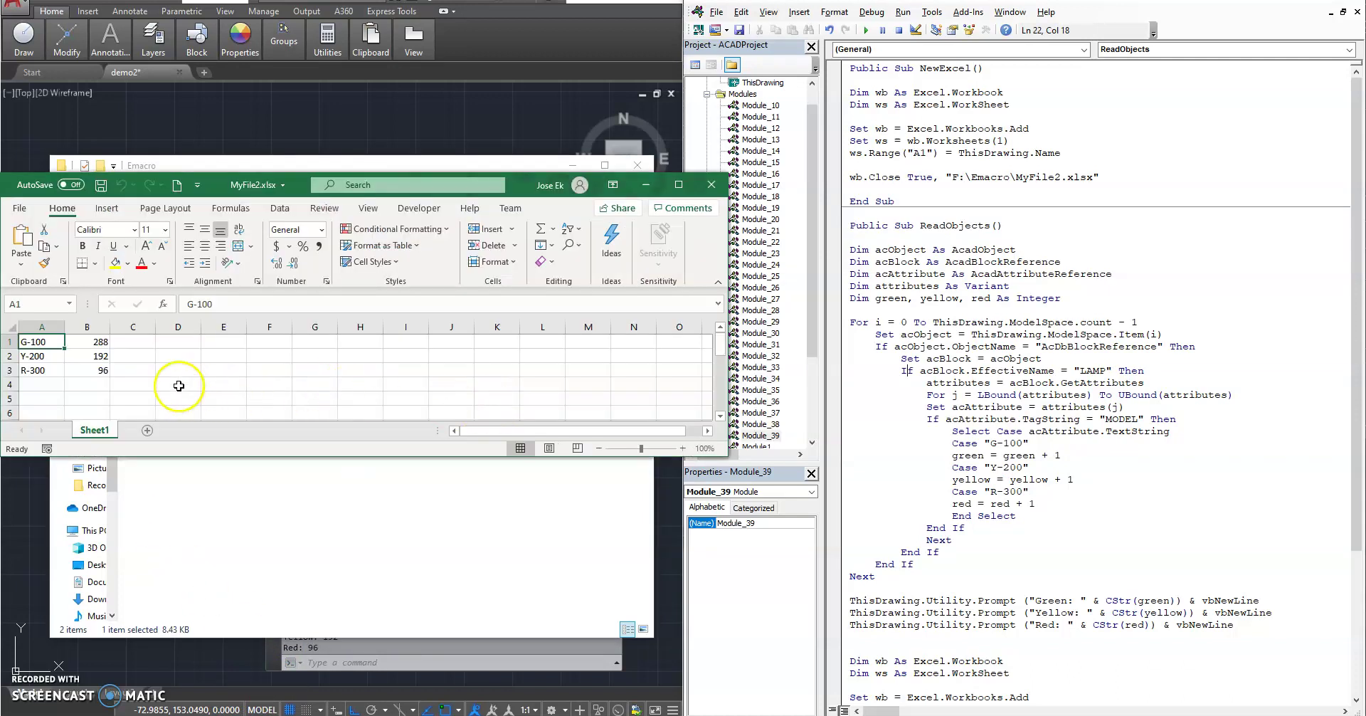
pyautogui.click(178, 386)
pyautogui.doubleClick(110, 327)
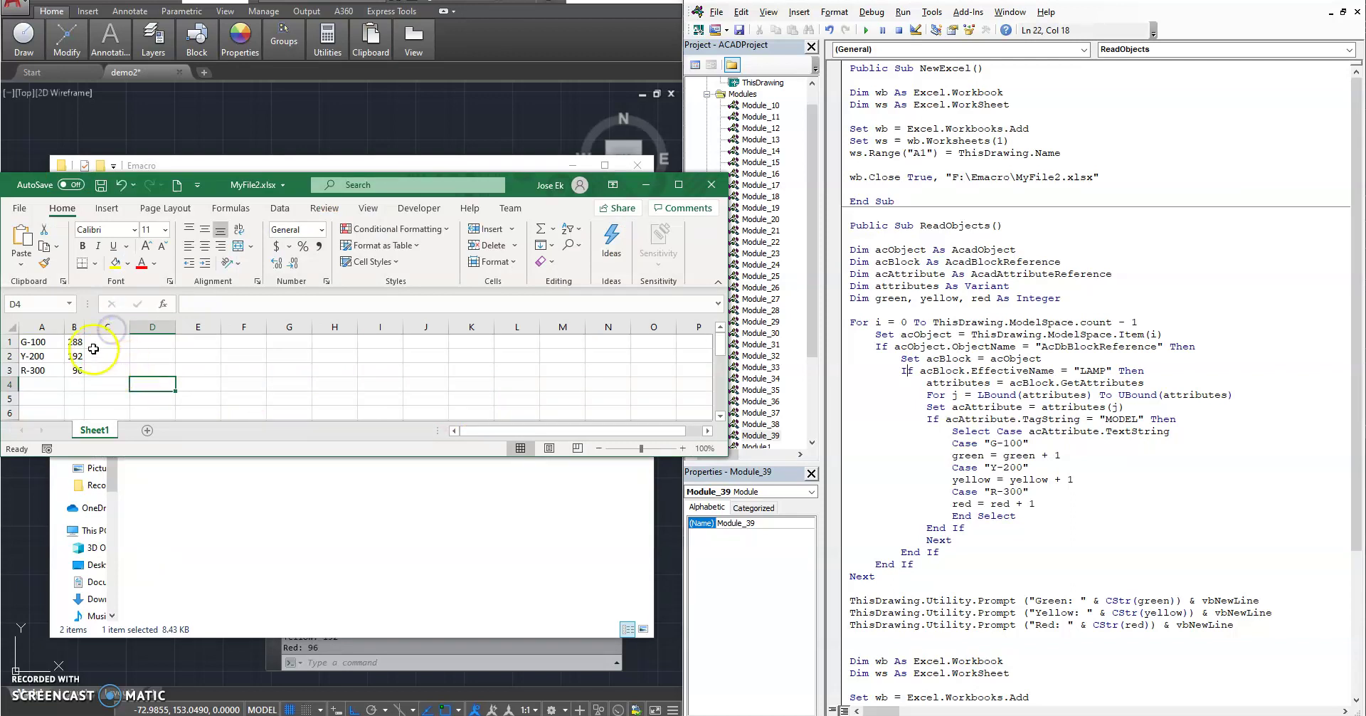
pyautogui.moveTo(110, 327); pyautogui.dragTo(135, 326)
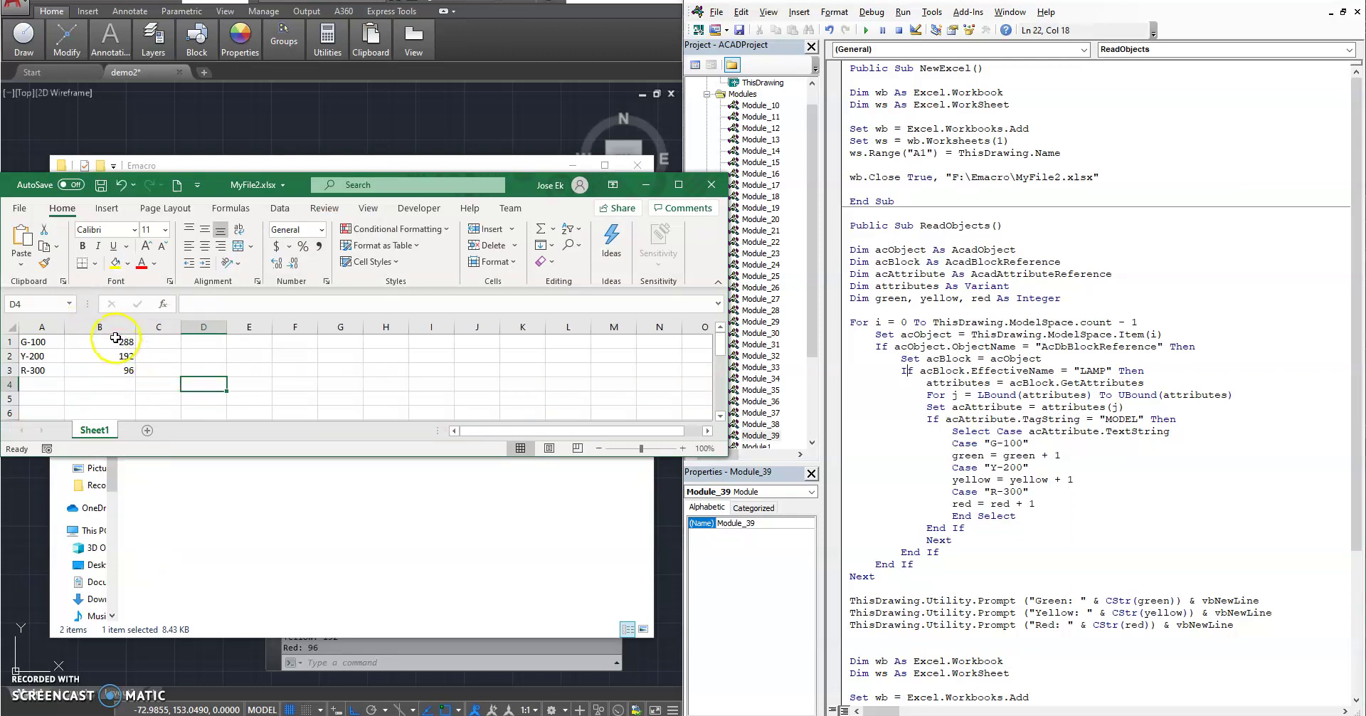
pyautogui.click(171, 358)
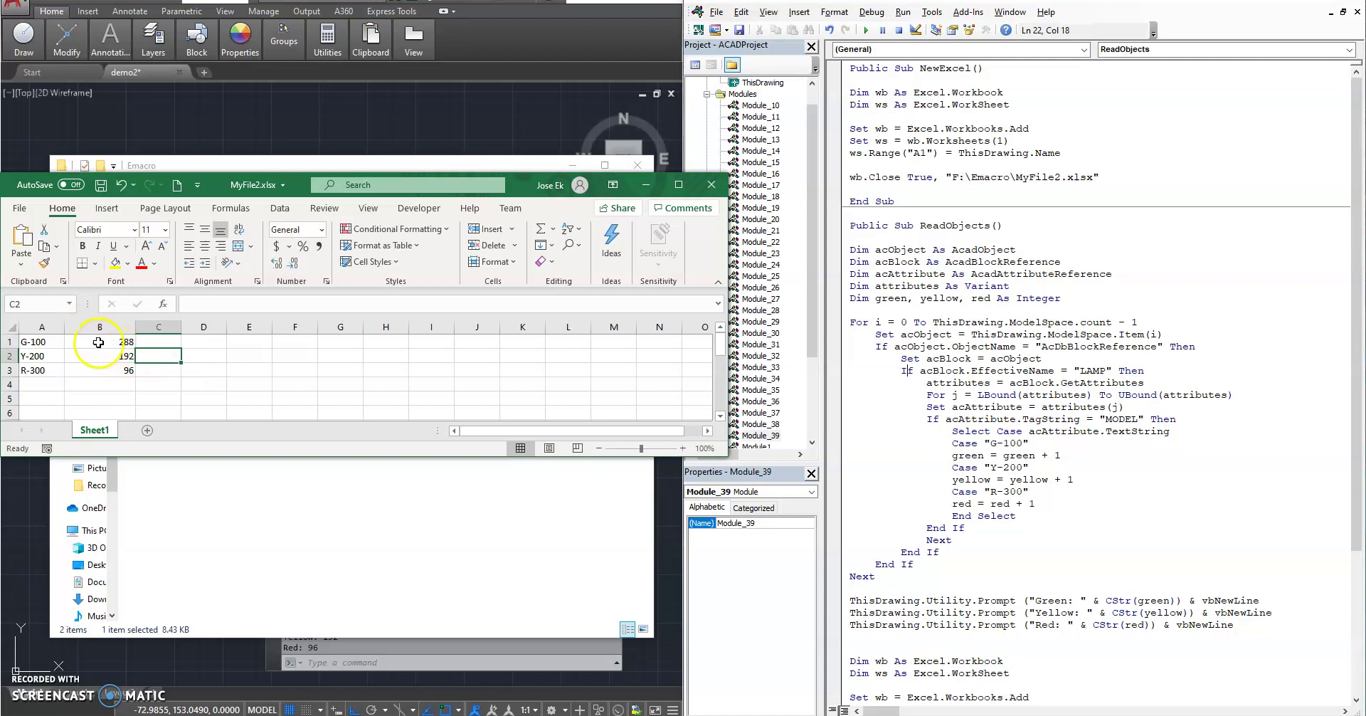
pyautogui.click(114, 354)
pyautogui.click(111, 369)
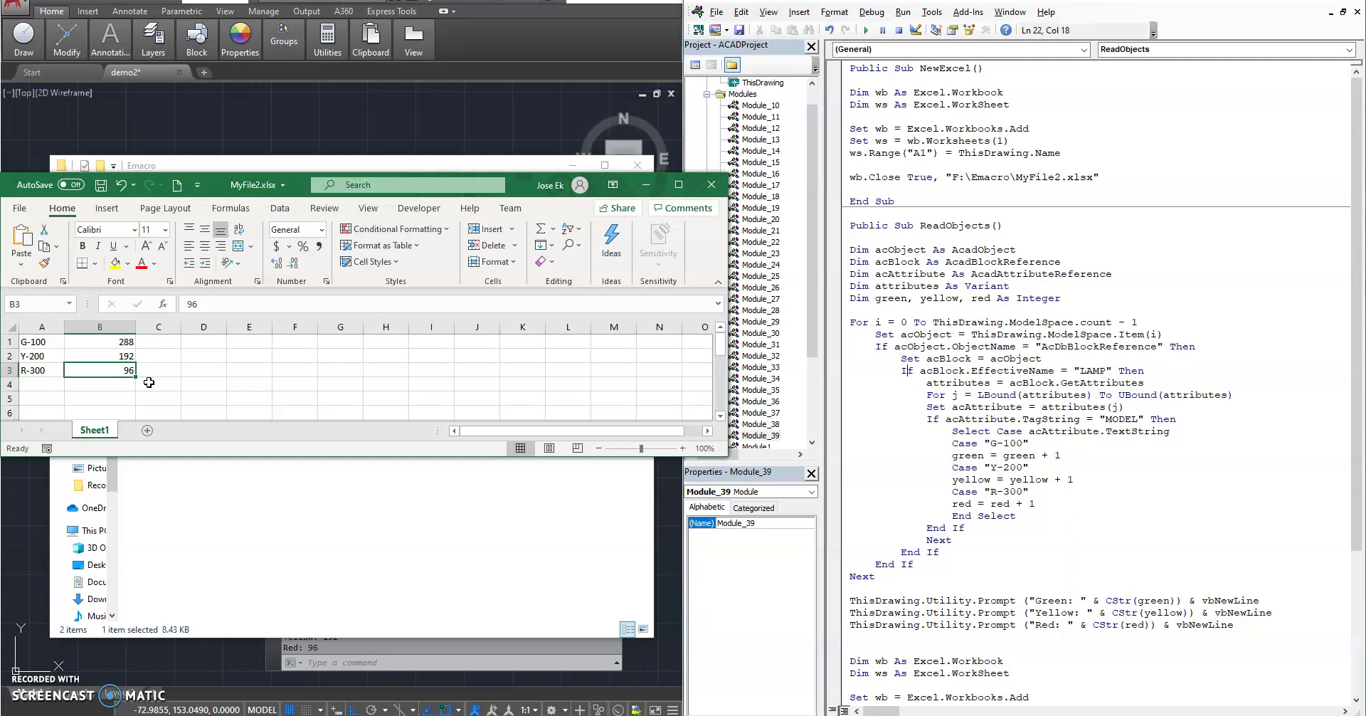
# - Switch back to the AutoCAD lamp drawing showing Green 288, Yellow 192 and Red 96
pyautogui.click(366, 128)
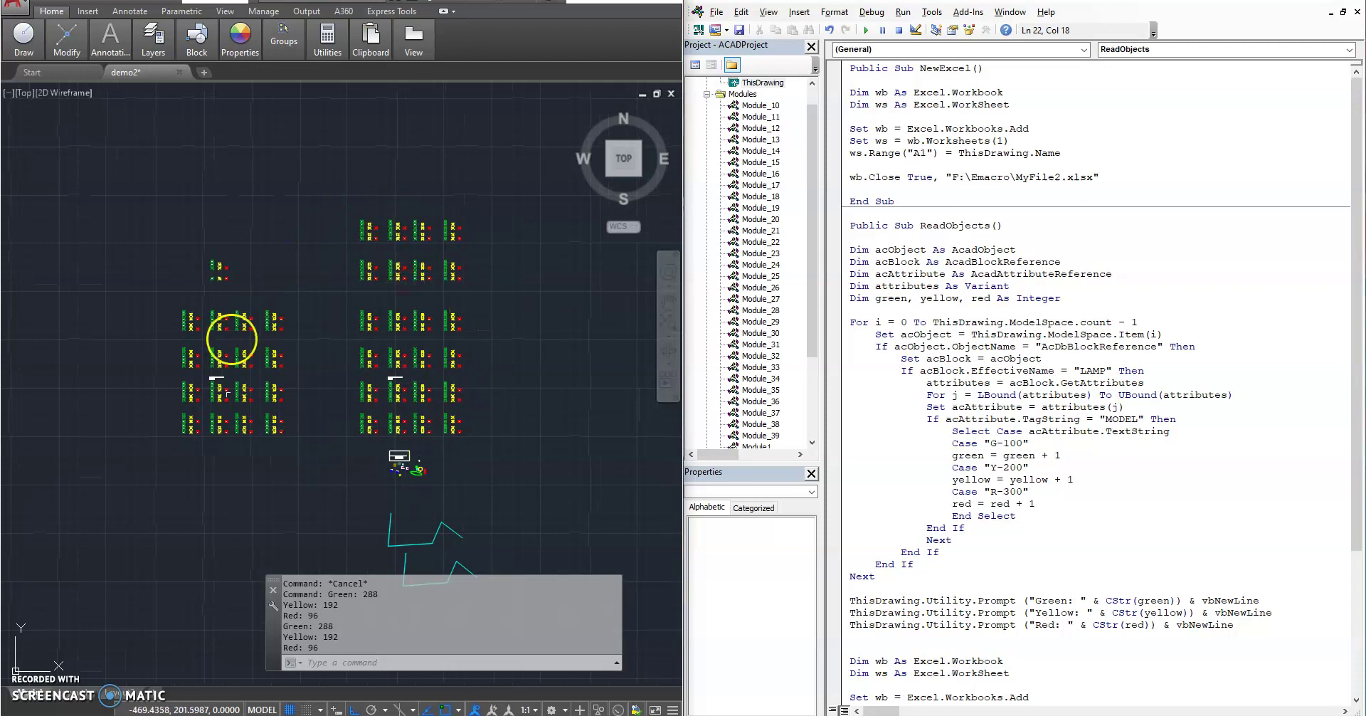